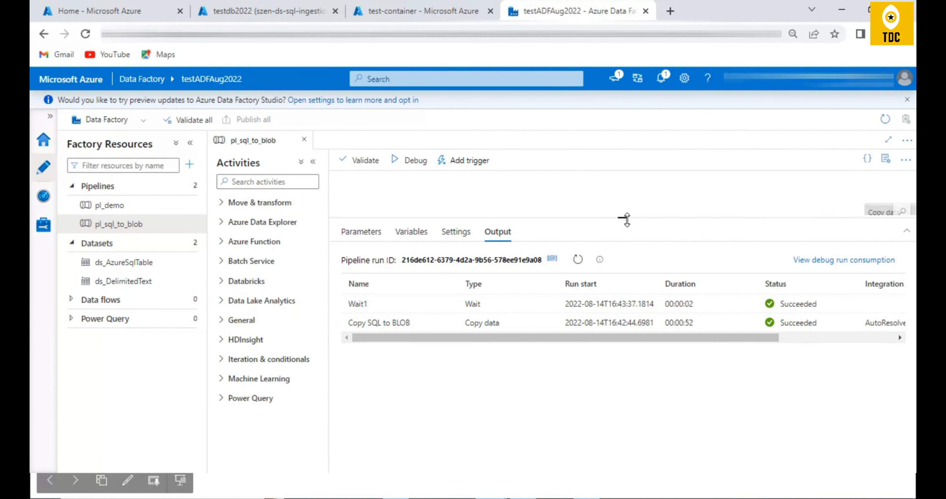
- Enlarge the pl_sql_to_blob pipeline canvas above the run output and check the Iteration & conditionals activity group
left_click_drag(625, 217, 623, 341)
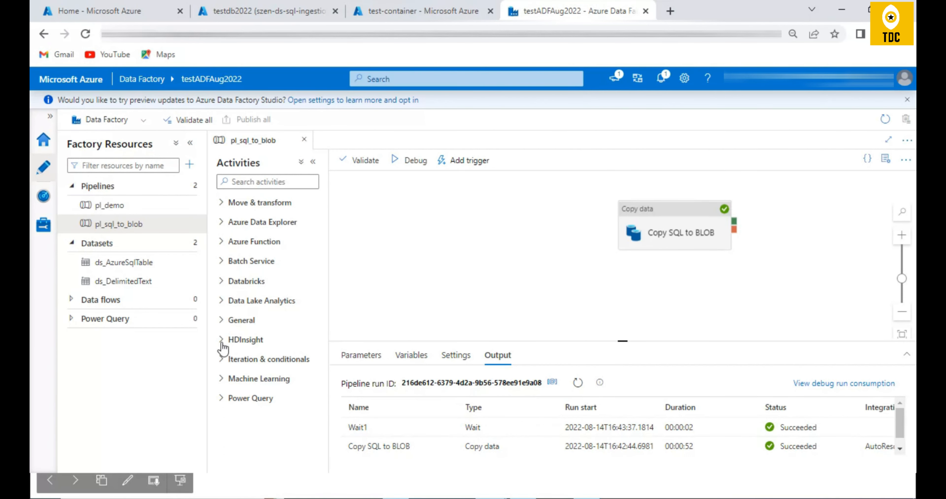
left_click(226, 363)
left_click(227, 363)
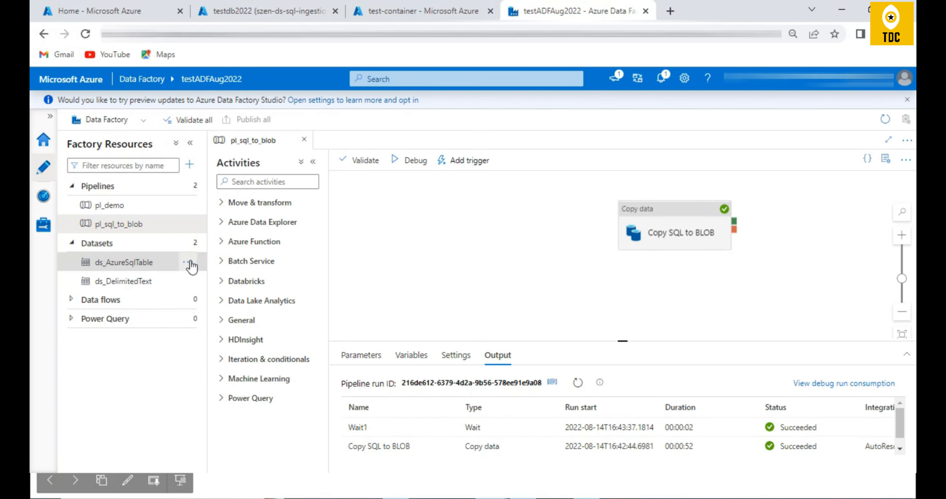
left_click(190, 243)
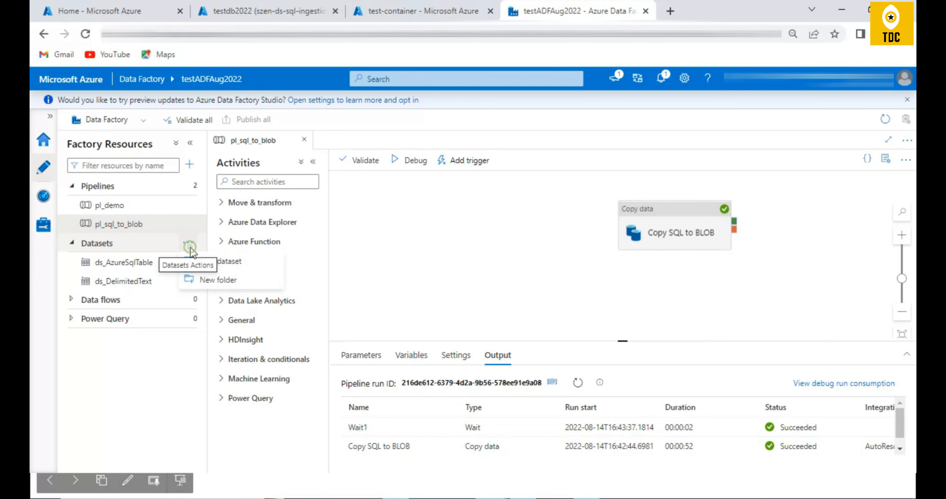
left_click(194, 244)
left_click(191, 243)
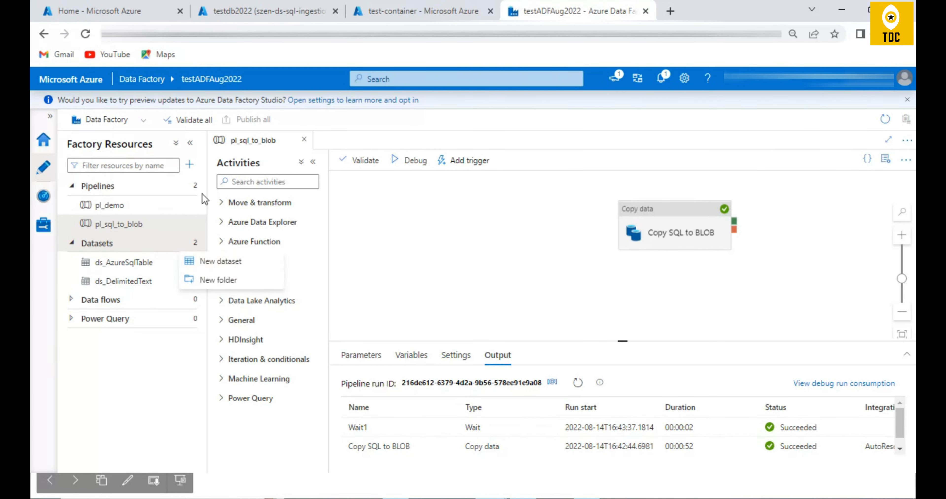
left_click(190, 164)
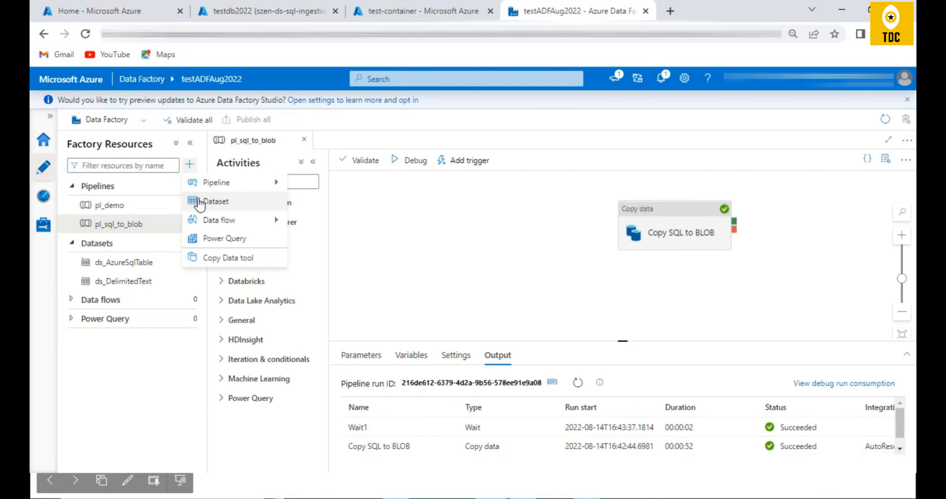
left_click(439, 258)
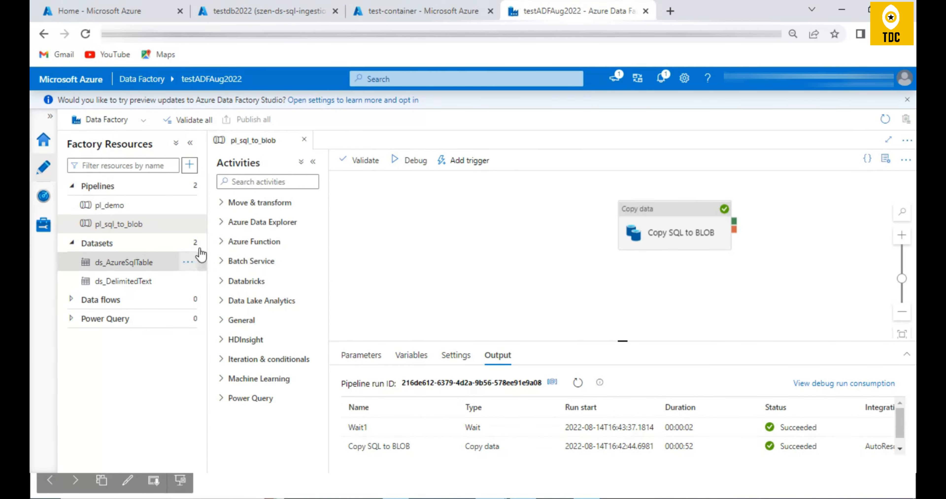
- Start a new dataset and consult the Azure Data Factory pipeline slide on datasets and linked services before returning to the data store selection
left_click(192, 247)
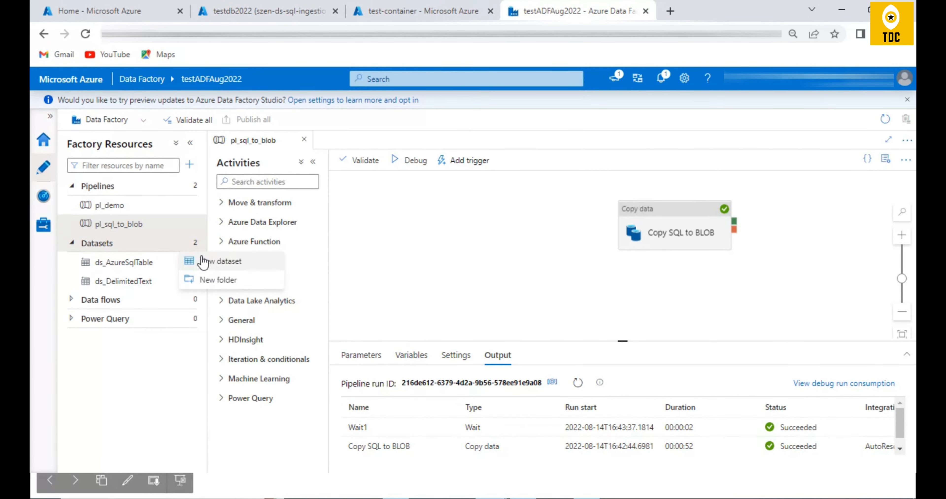
left_click(243, 263)
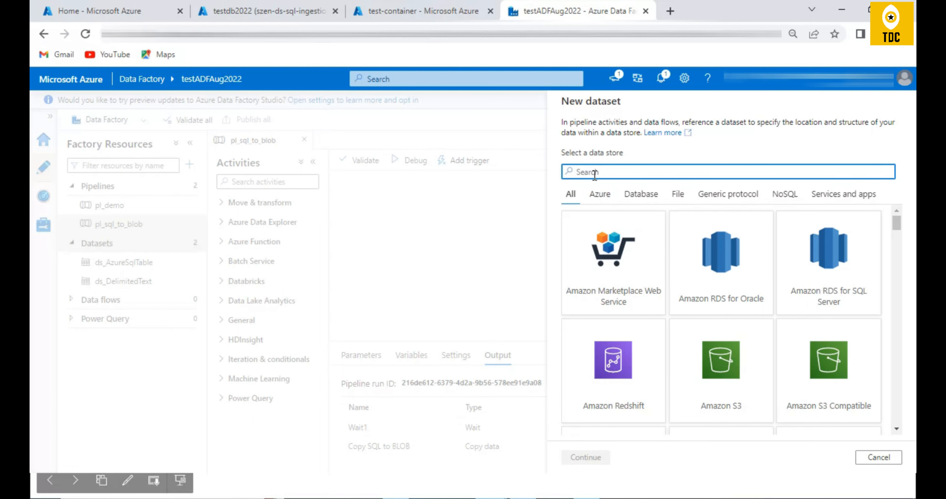
key("alt+Tab")
key("alt+Tab")
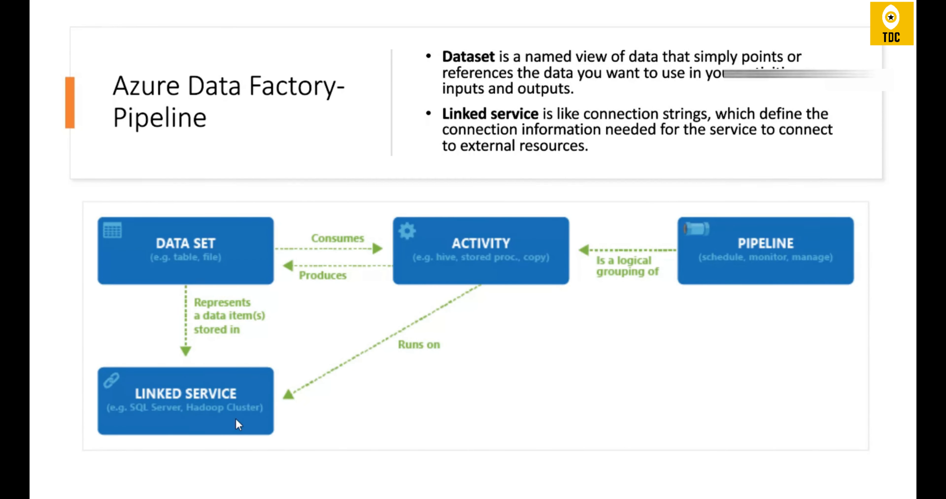
key("alt+Tab")
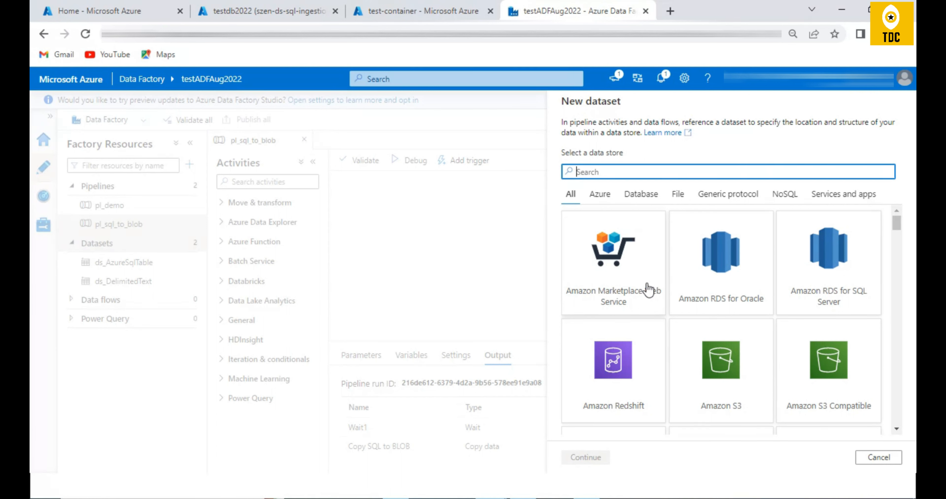
- Browse the data stores offered for the new dataset, including Azure Blob Storage, and cancel the dataset creation
scroll(735, 327, "down", 2)
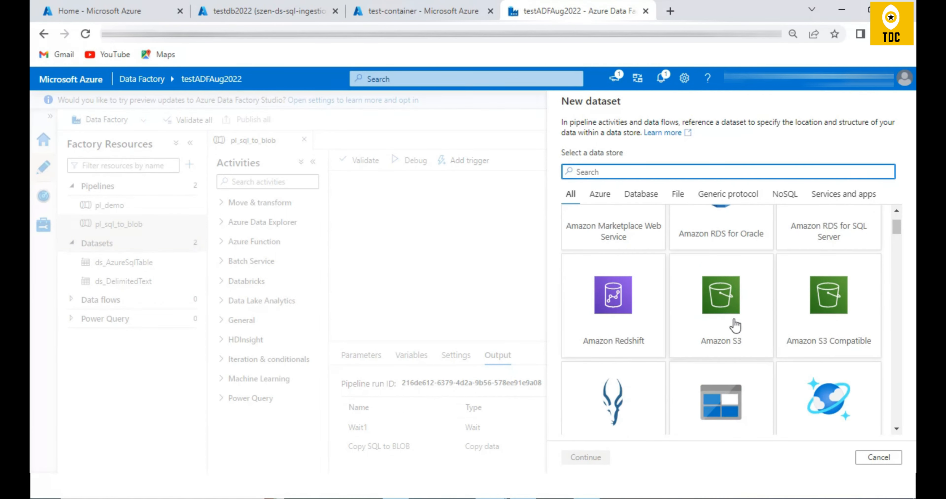
scroll(729, 323, "down", 1)
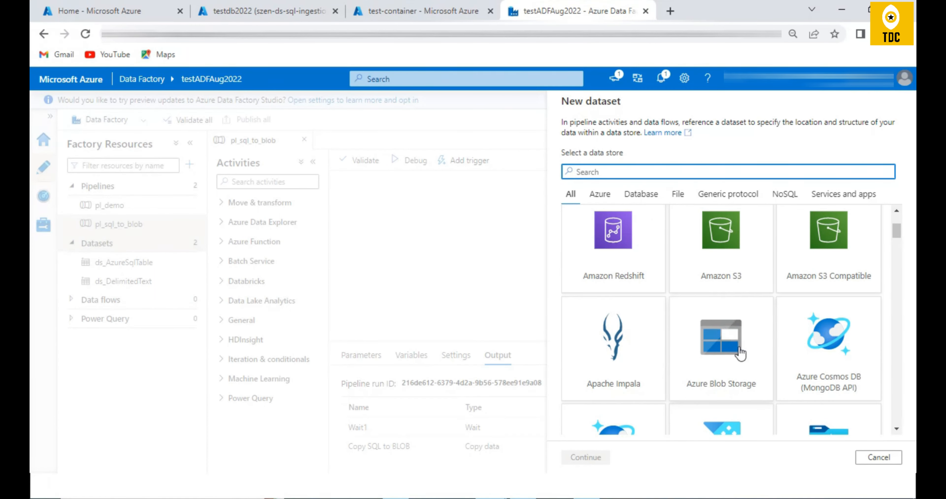
scroll(741, 354, "up", 1)
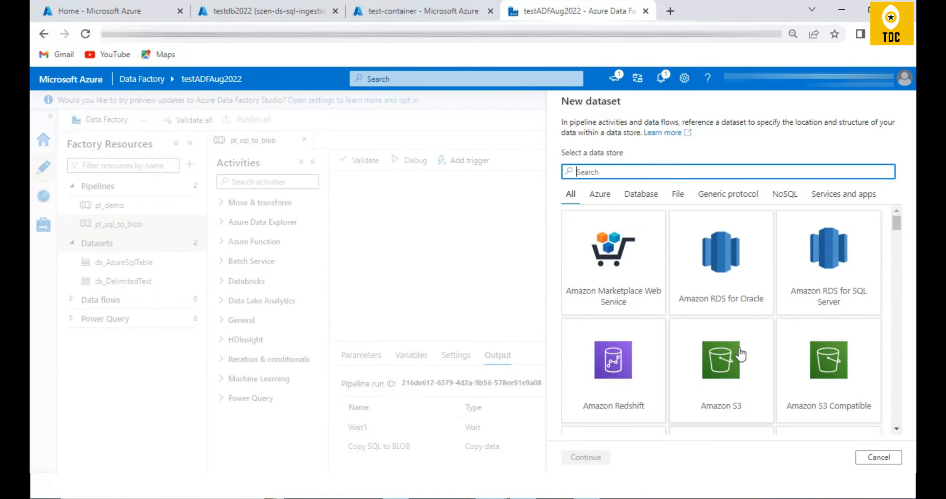
left_click(882, 463)
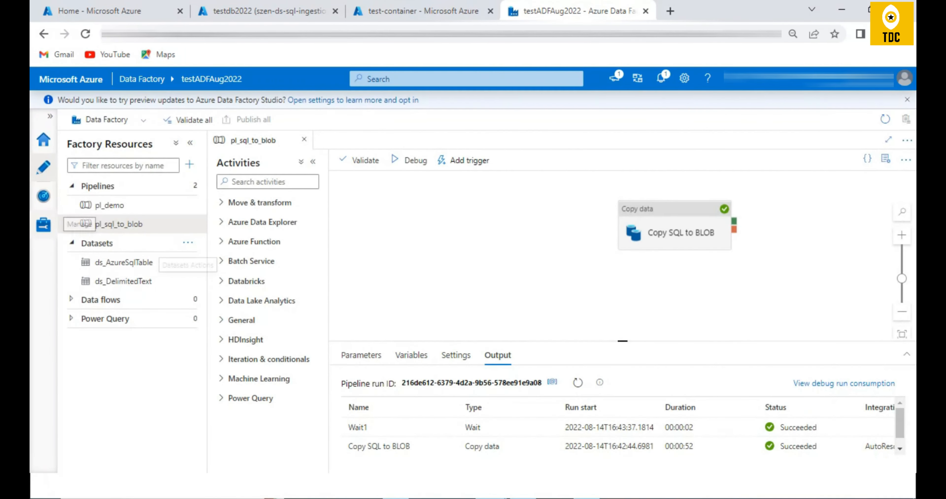
- Open the factory's linked services, start a new one, and examine the full list of available data store connectors
left_click(43, 224)
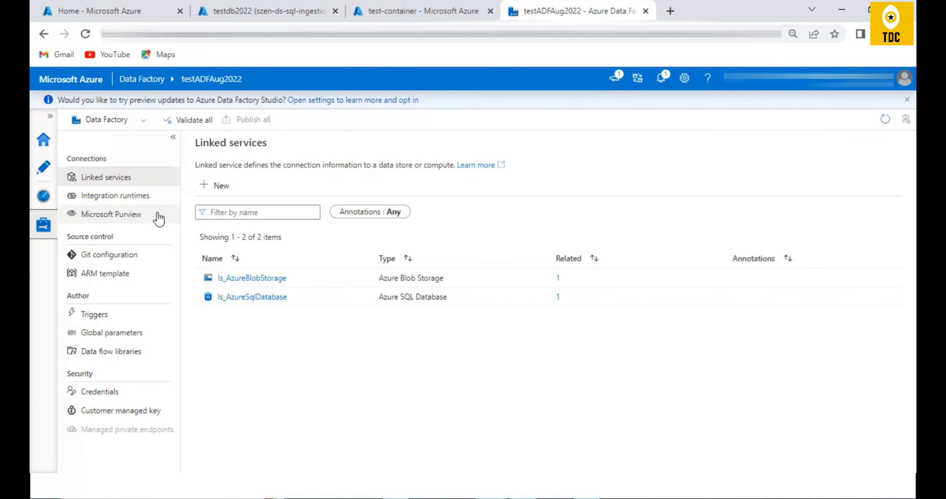
left_click(220, 185)
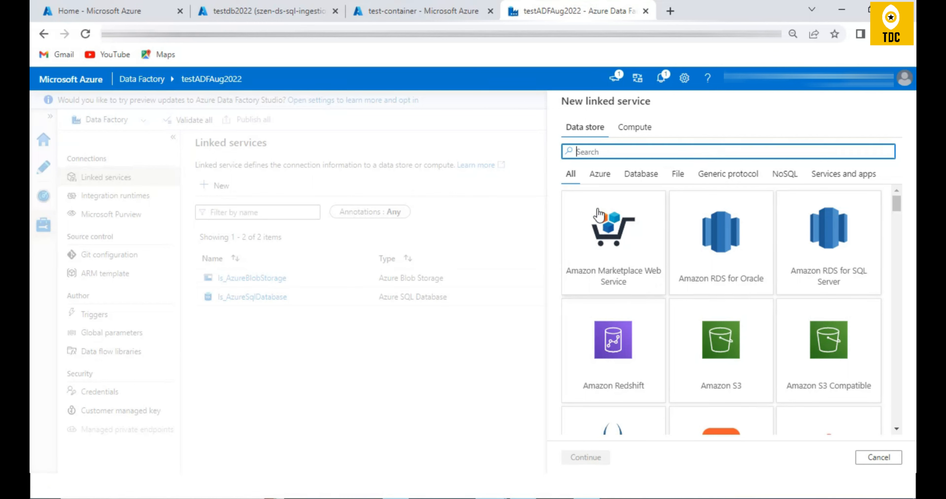
scroll(681, 235, "down", 15)
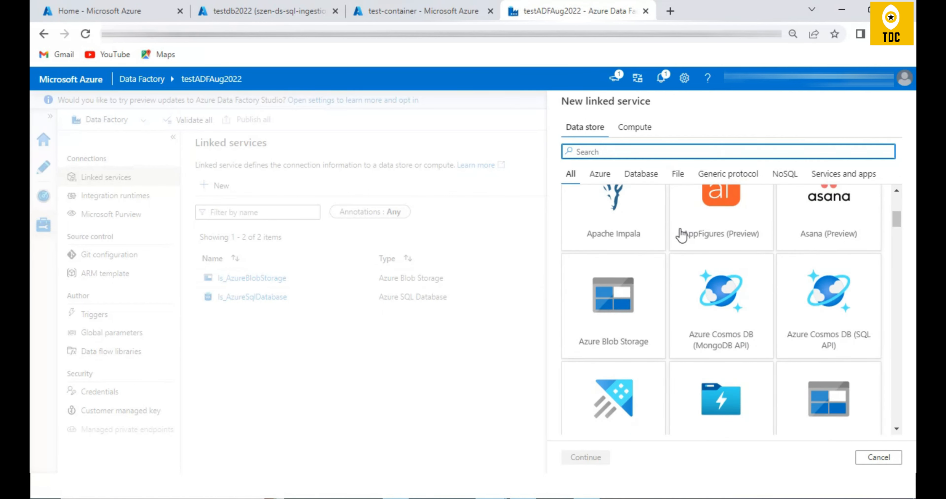
scroll(681, 235, "down", 20)
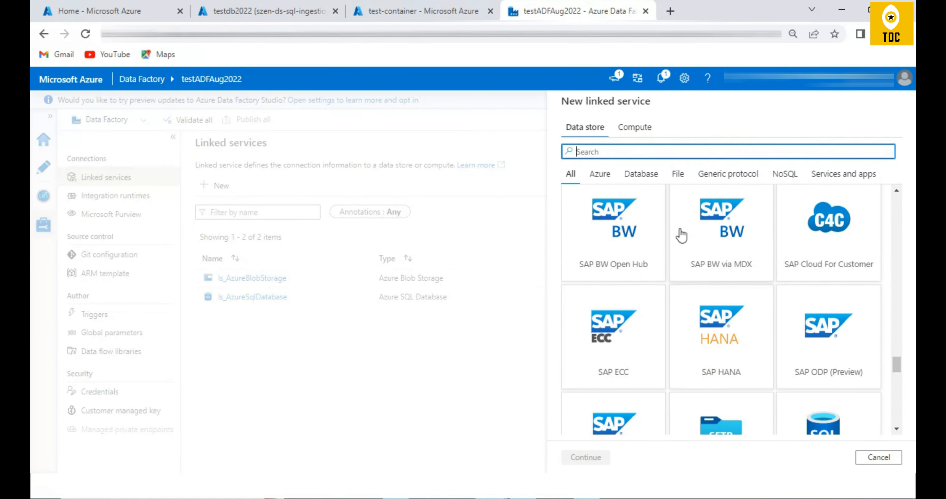
scroll(681, 235, "down", 20)
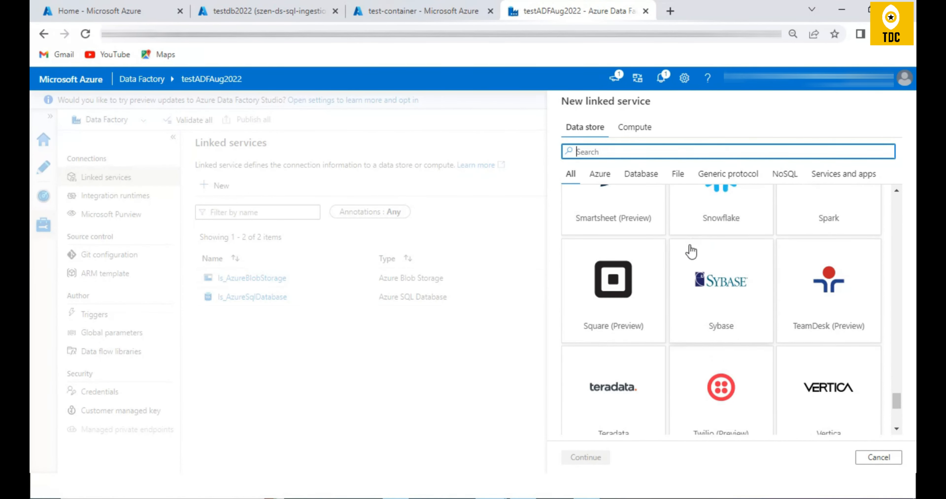
scroll(690, 250, "up", 6)
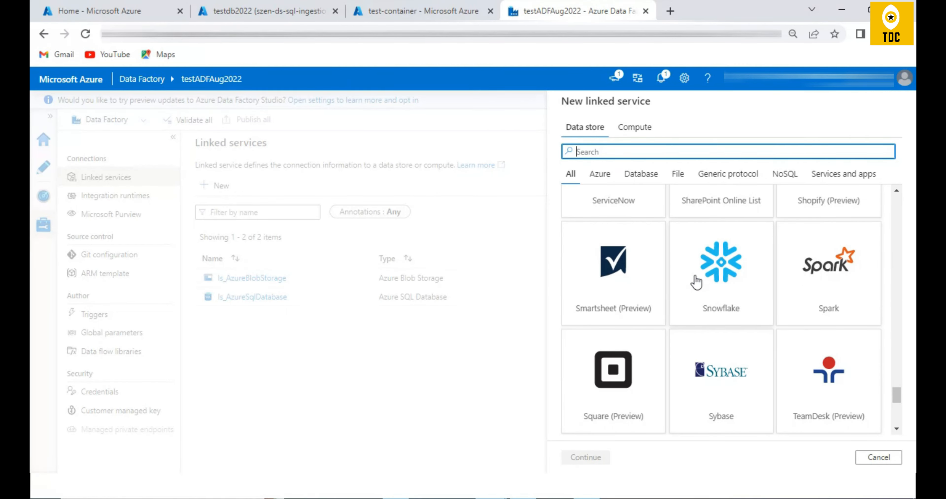
scroll(689, 306, "up", 5)
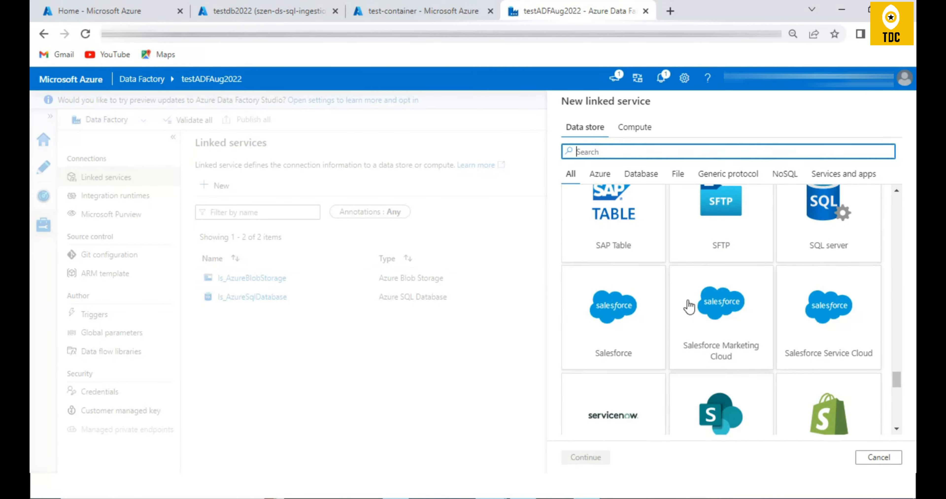
scroll(689, 306, "up", 4)
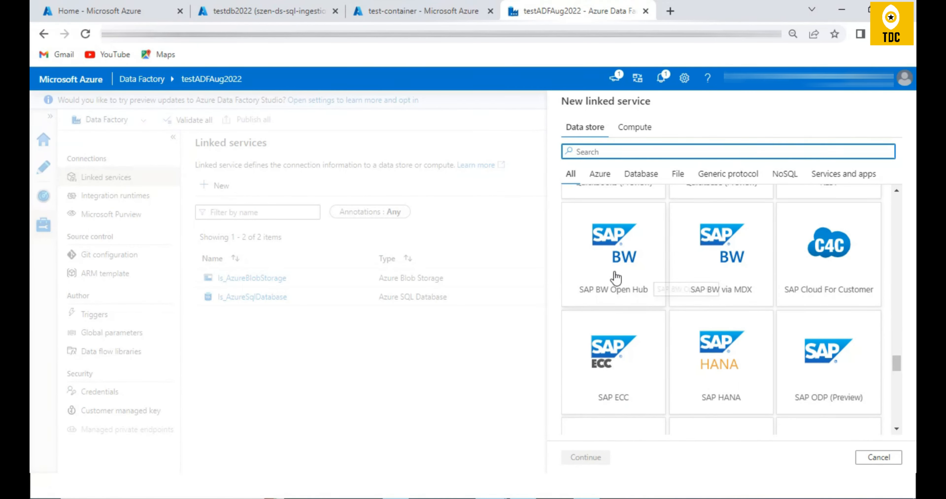
scroll(654, 388, "up", 4)
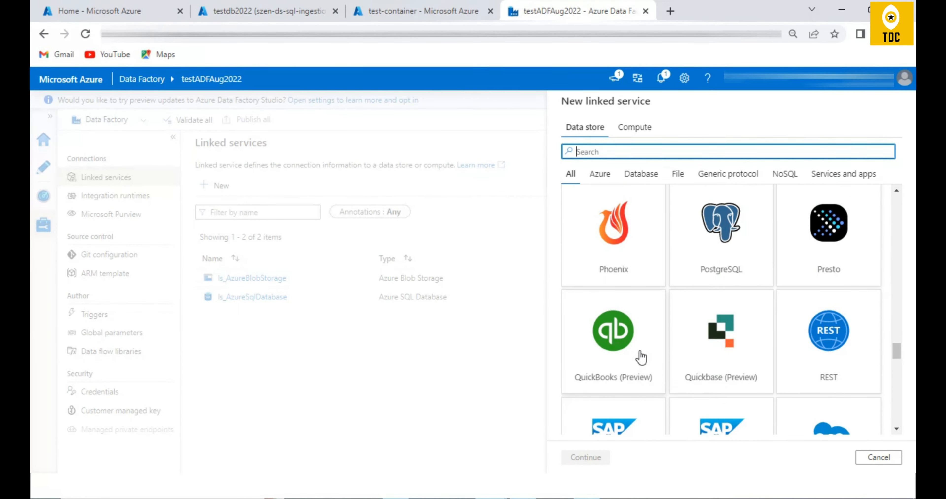
scroll(709, 283, "up", 3)
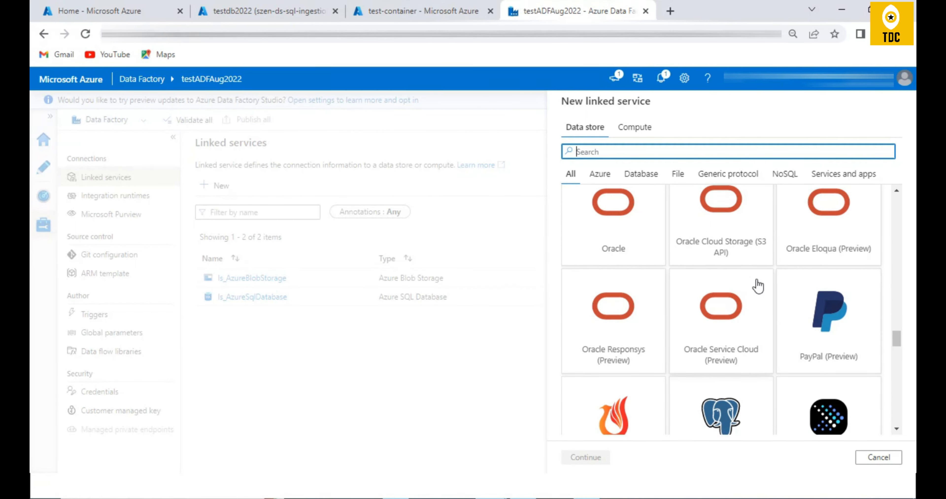
scroll(758, 286, "down", 2)
scroll(757, 286, "up", 10)
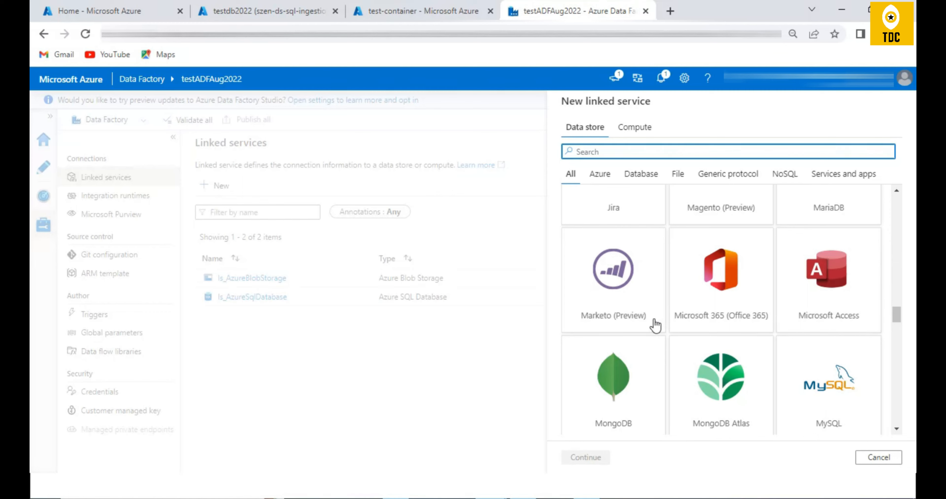
scroll(671, 268, "up", 5)
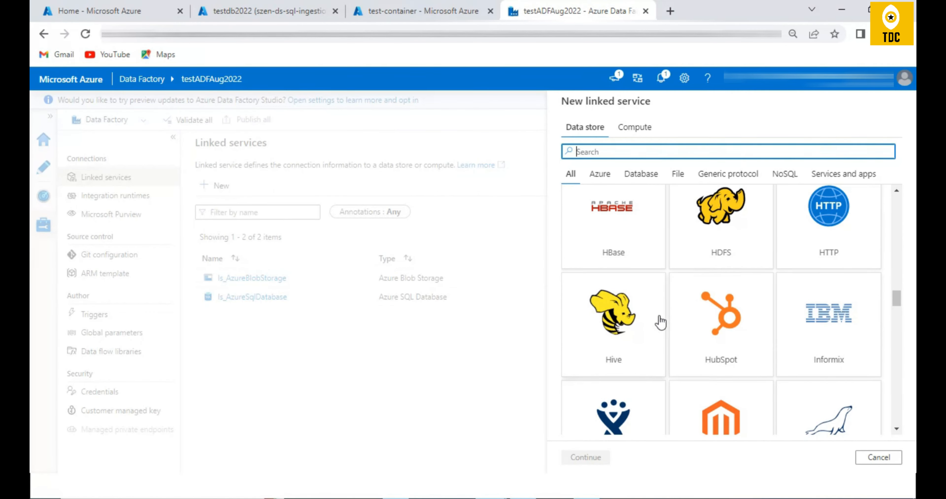
scroll(658, 323, "up", 9)
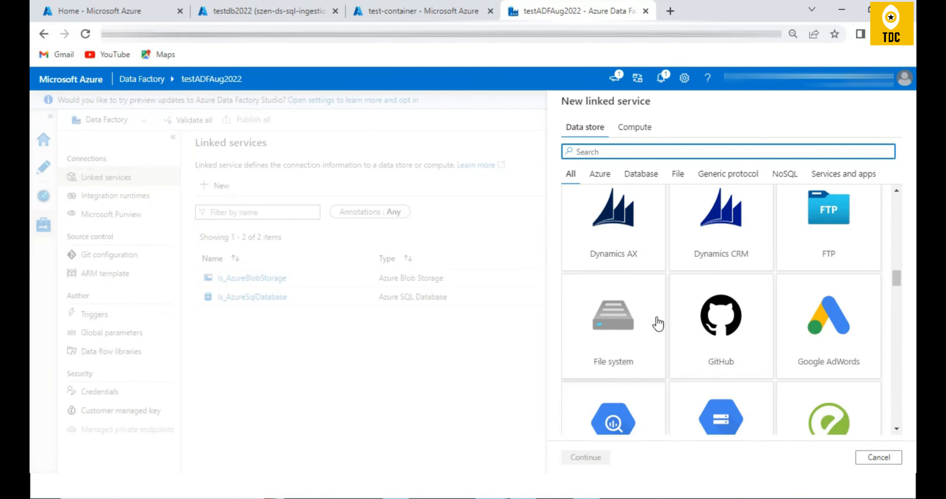
scroll(658, 323, "up", 20)
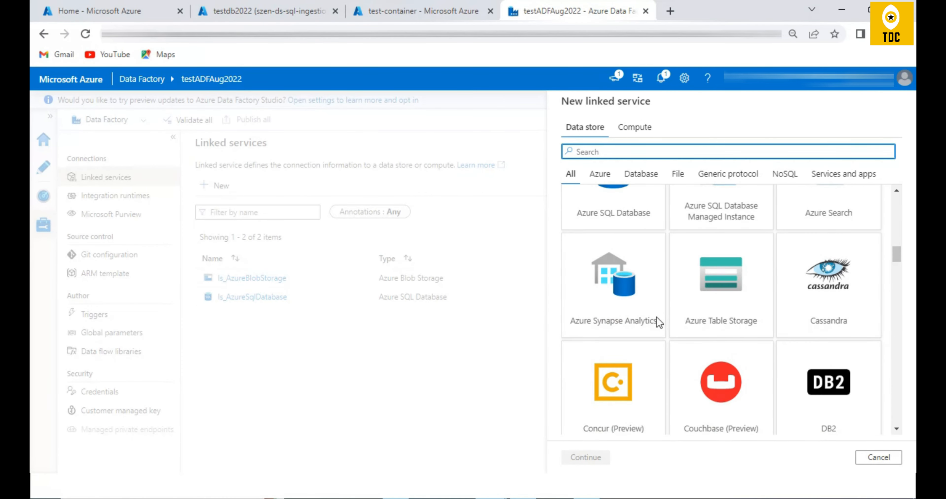
scroll(655, 323, "up", 7)
scroll(655, 323, "down", 5)
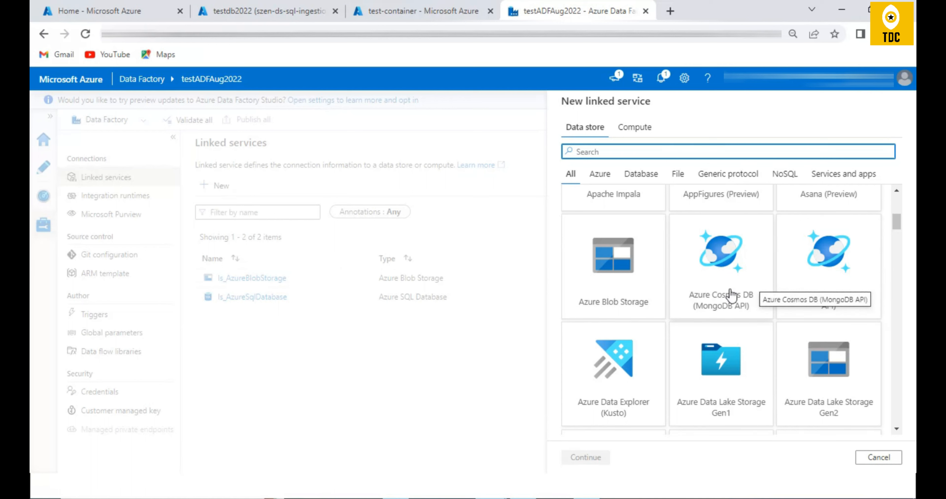
scroll(667, 312, "up", 8)
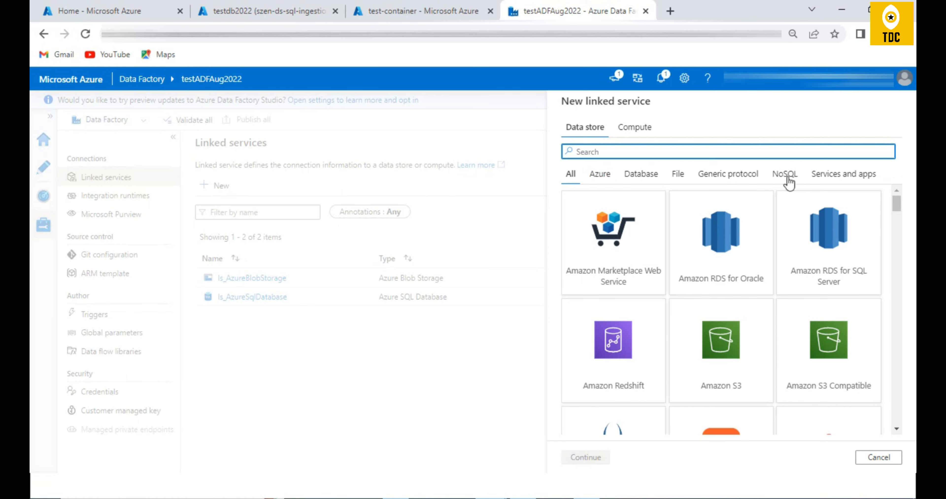
- Review the connectors by category, from Azure, Database and File to Generic protocol, NoSQL and Services and apps, and cancel the new linked service
left_click(597, 176)
left_click(570, 177)
left_click(598, 174)
left_click(641, 175)
left_click(677, 174)
left_click(727, 174)
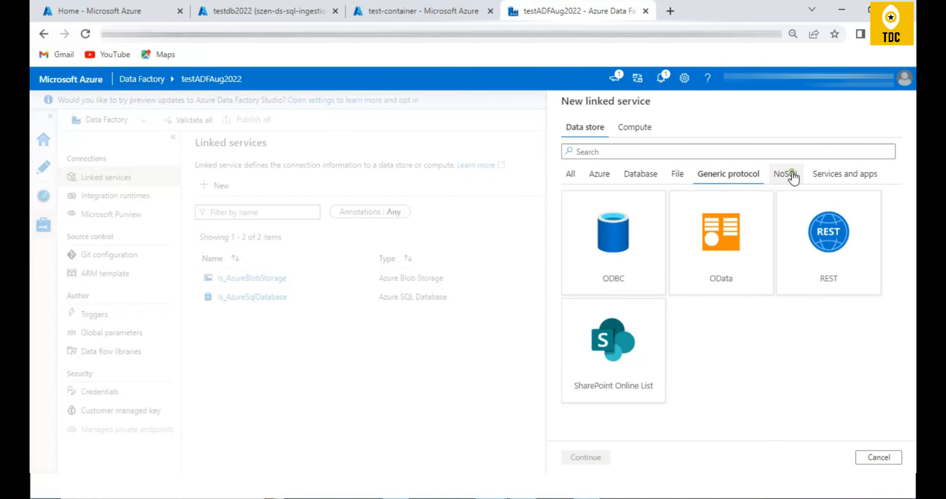
left_click(785, 174)
left_click(847, 172)
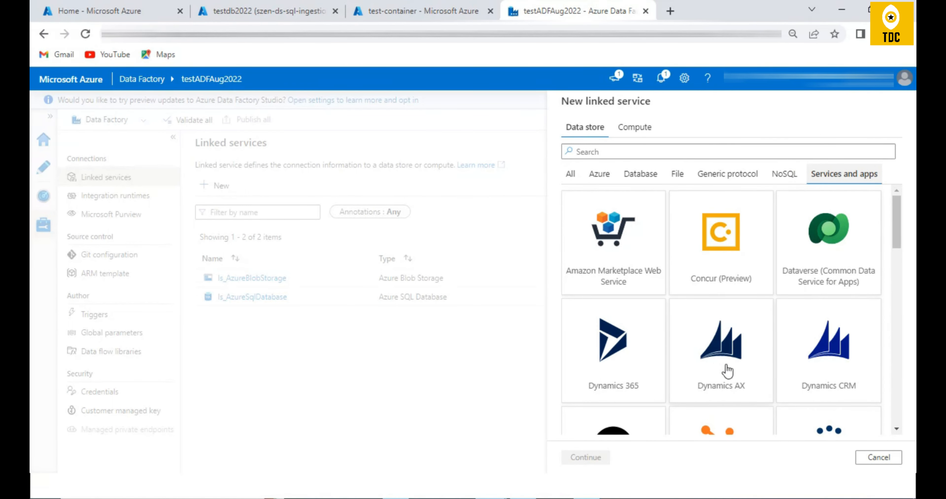
scroll(679, 304, "down", 10)
scroll(679, 304, "down", 10)
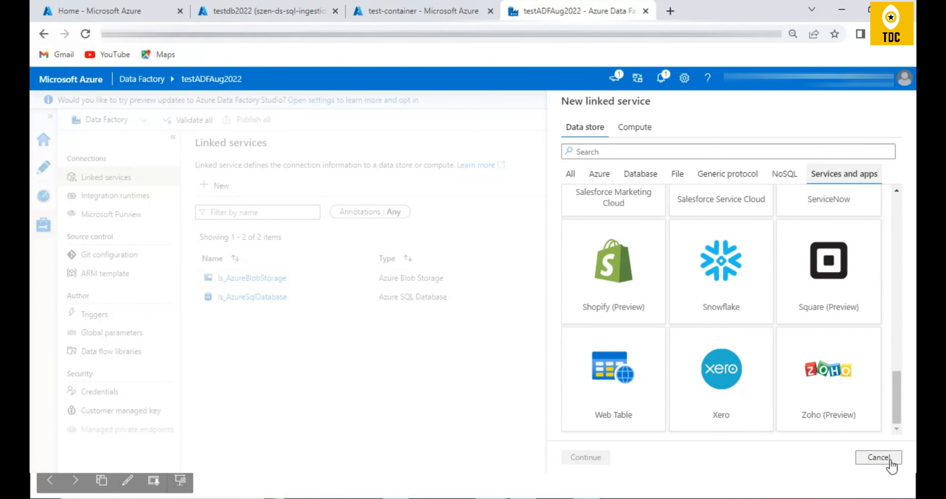
left_click(570, 174)
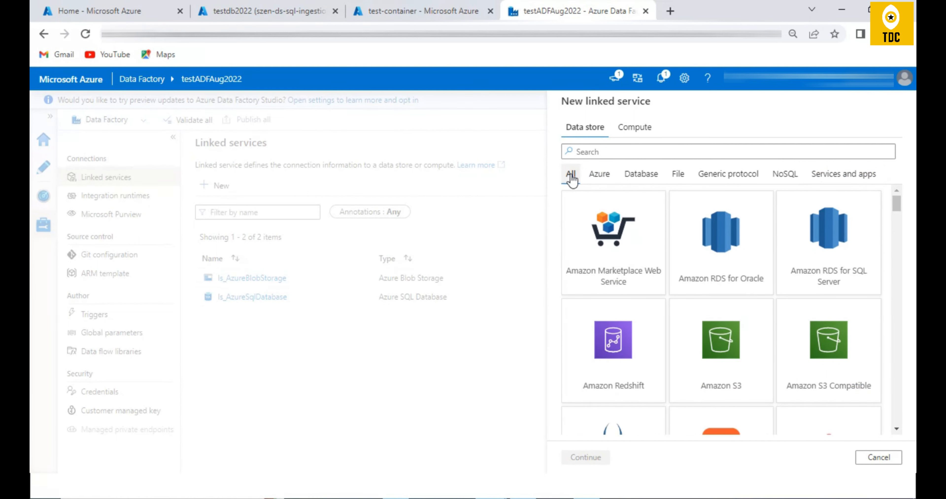
left_click(878, 458)
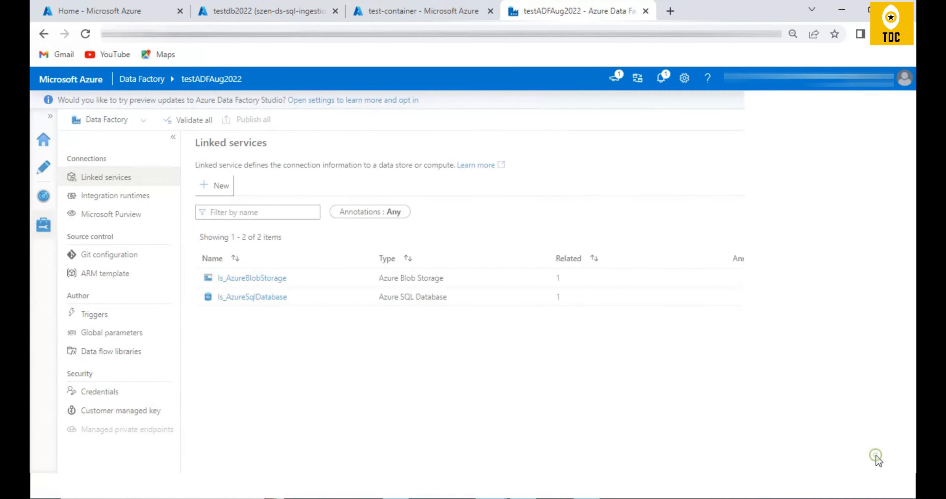
- Compare where a new dataset and a new linked service are created in the factory, cancelling each one
left_click(42, 177)
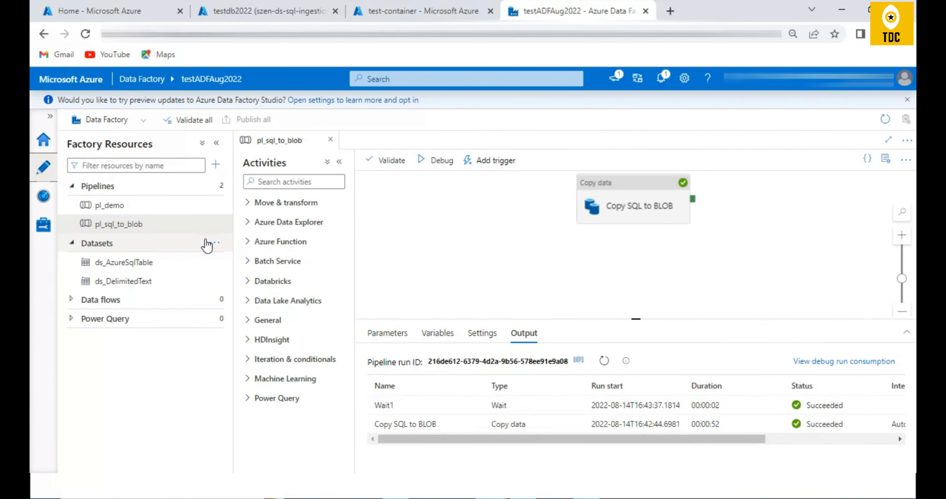
left_click(213, 244)
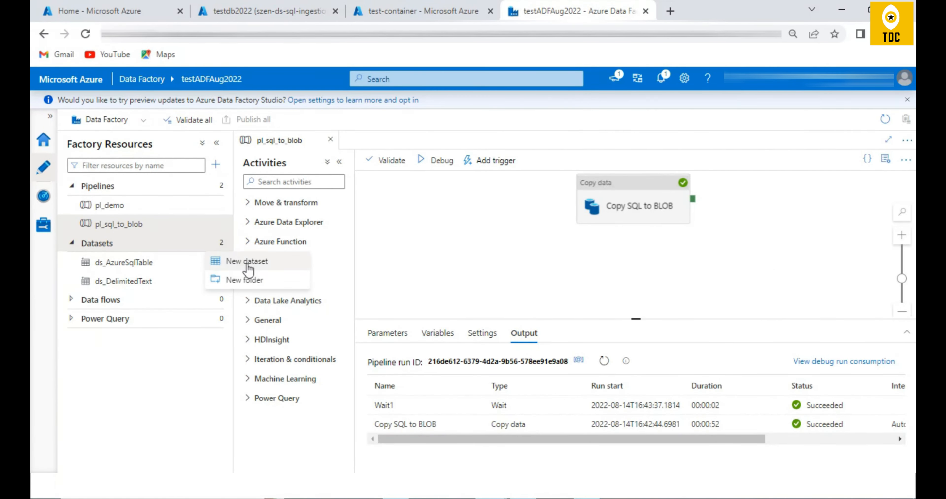
left_click(230, 264)
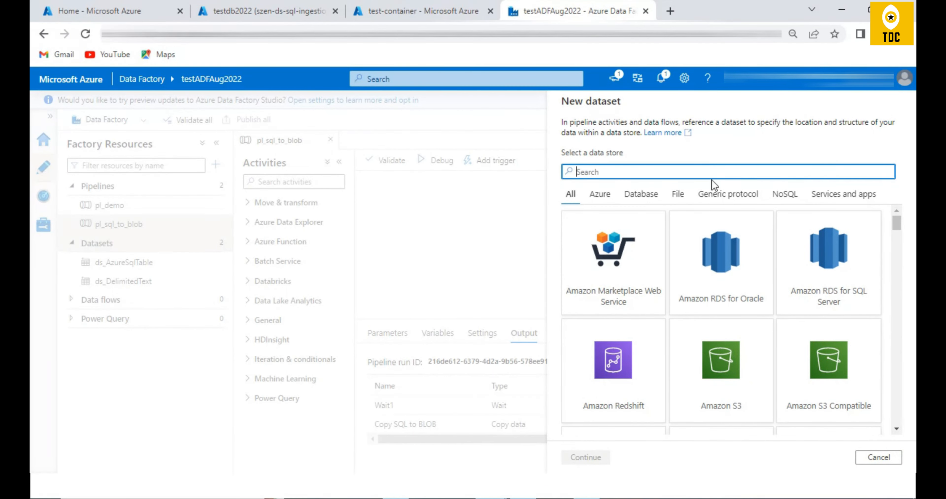
left_click(877, 457)
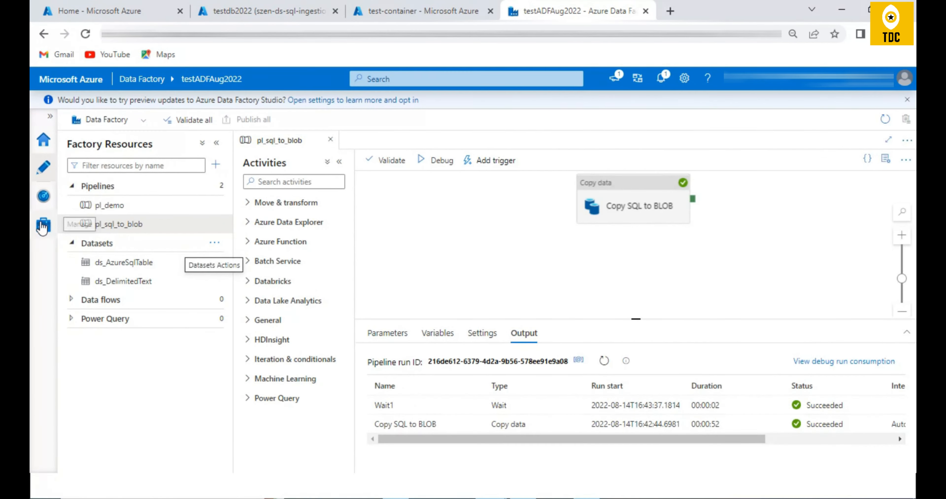
left_click(43, 225)
left_click(223, 185)
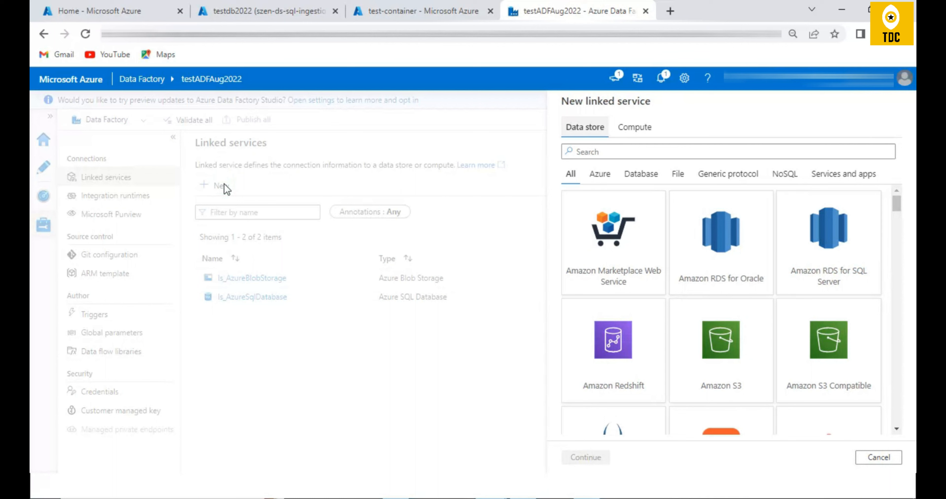
left_click(891, 458)
- Inspect the Copy SQL to BLOB activity and the linked service options of the ds_AzureSqlTable dataset, checking the factory's linked services page
left_click(43, 168)
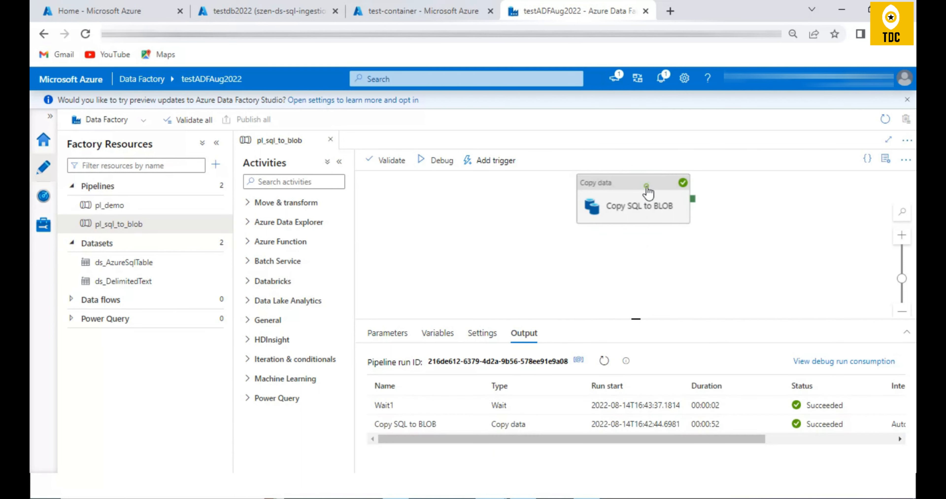
left_click(648, 191)
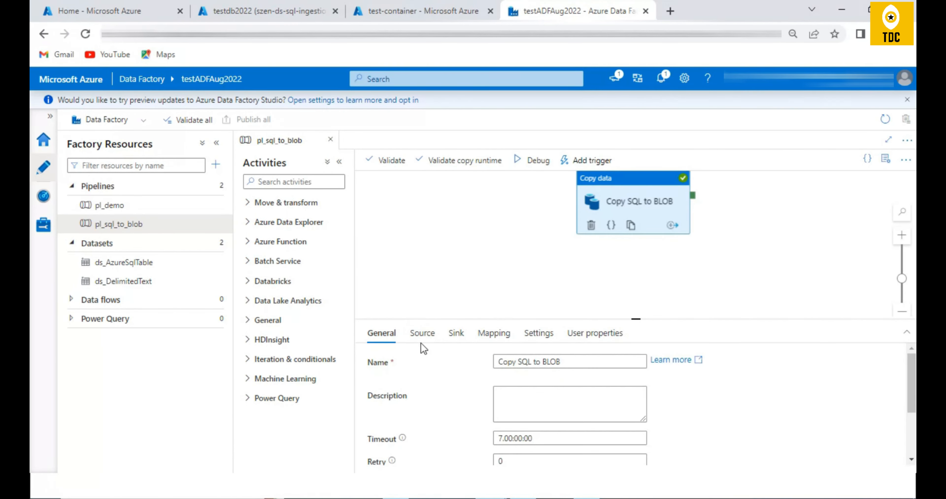
left_click(123, 265)
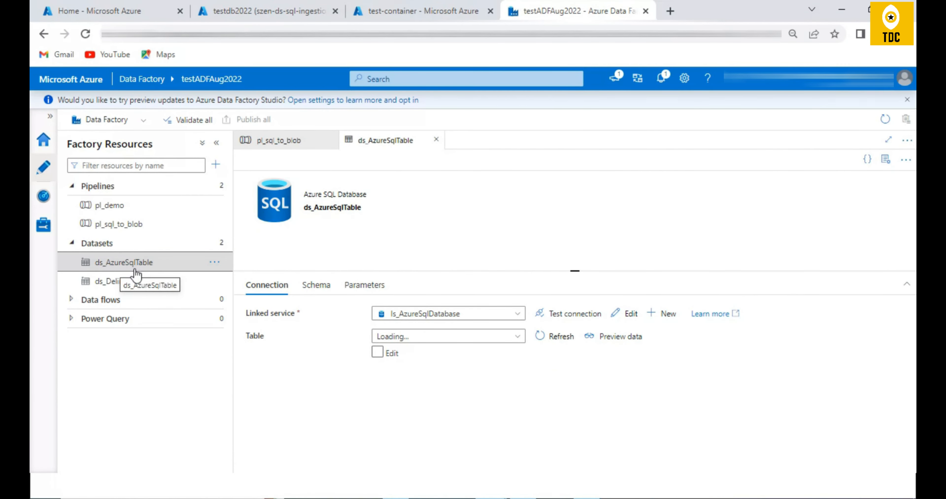
left_click(515, 319)
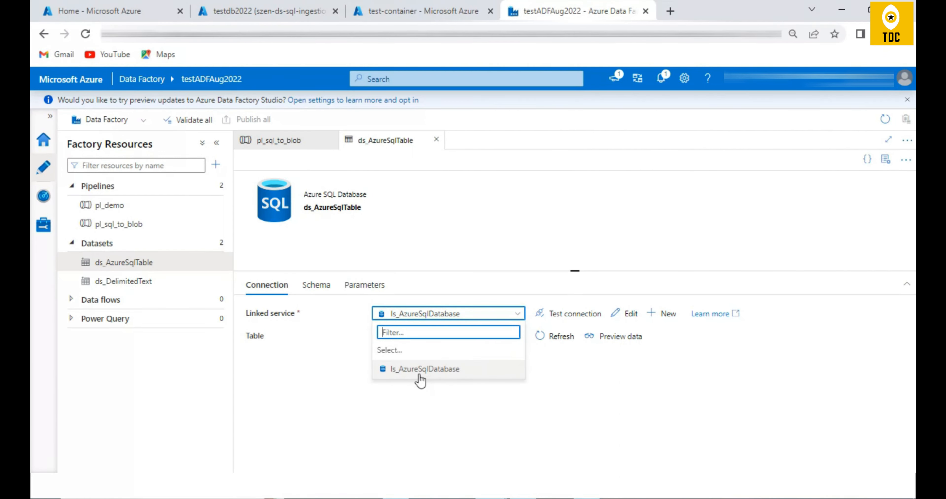
left_click(42, 225)
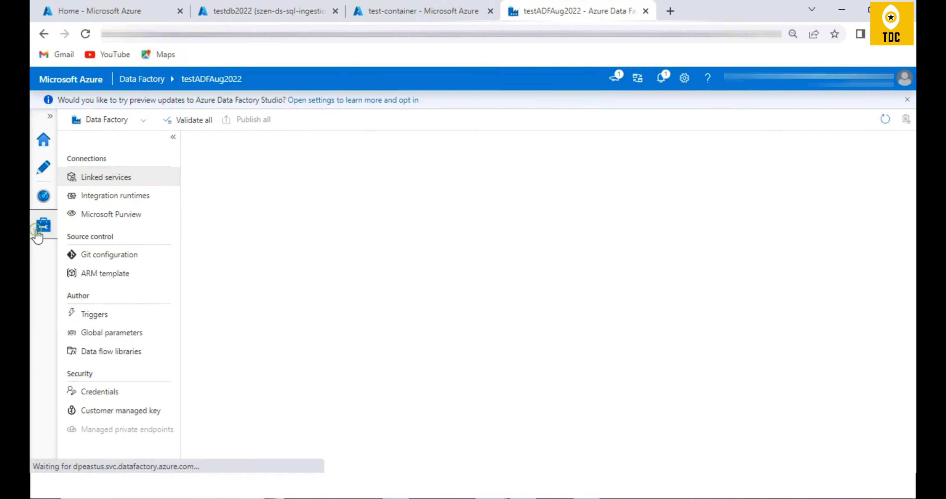
left_click(43, 167)
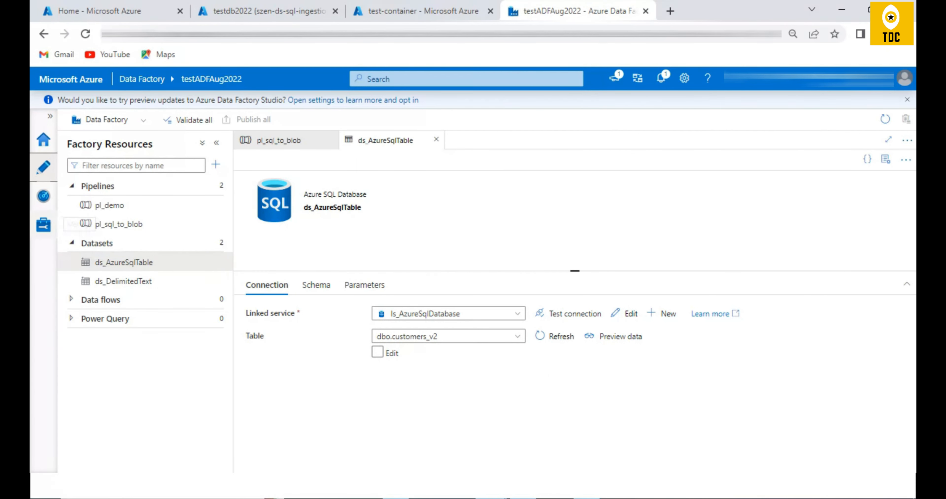
- Start a new dataset on Azure Blob Storage, review the format types offered, and return to the data store selection
left_click(219, 263)
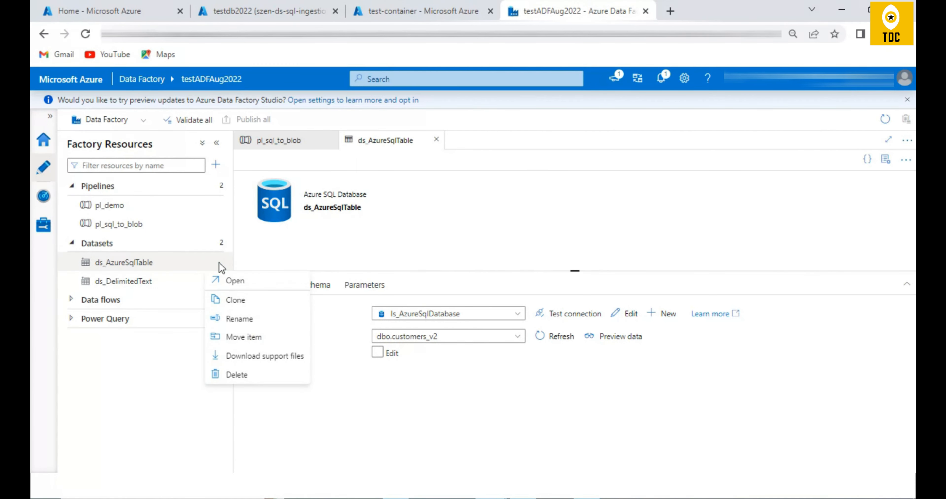
left_click(220, 243)
left_click(219, 244)
left_click(268, 259)
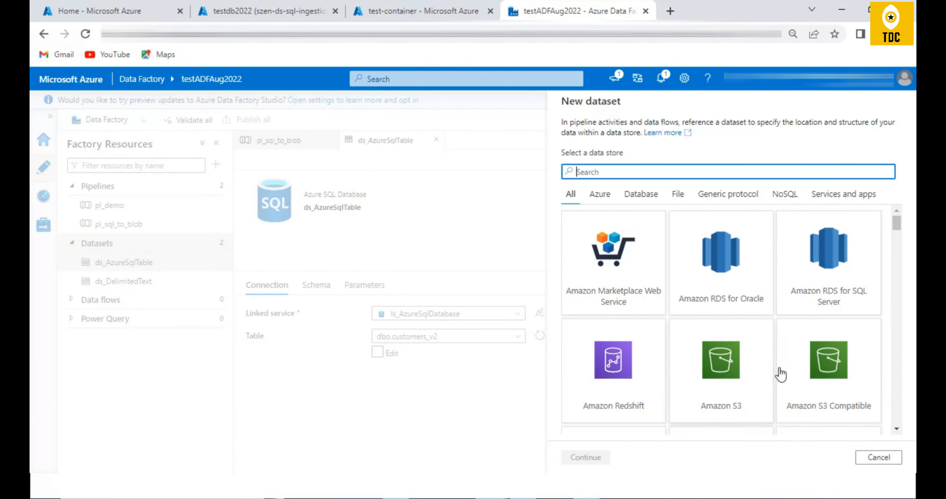
scroll(779, 373, "down", 3)
left_click(735, 368)
left_click(588, 458)
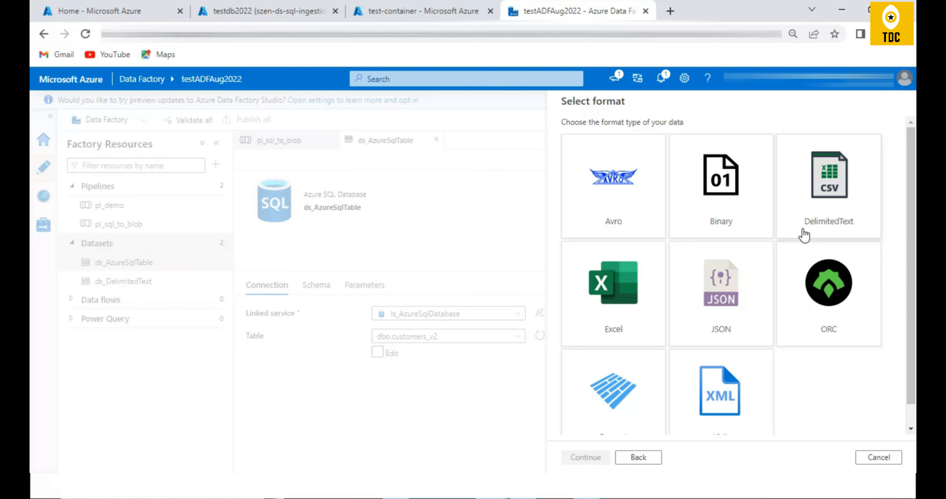
left_click(639, 457)
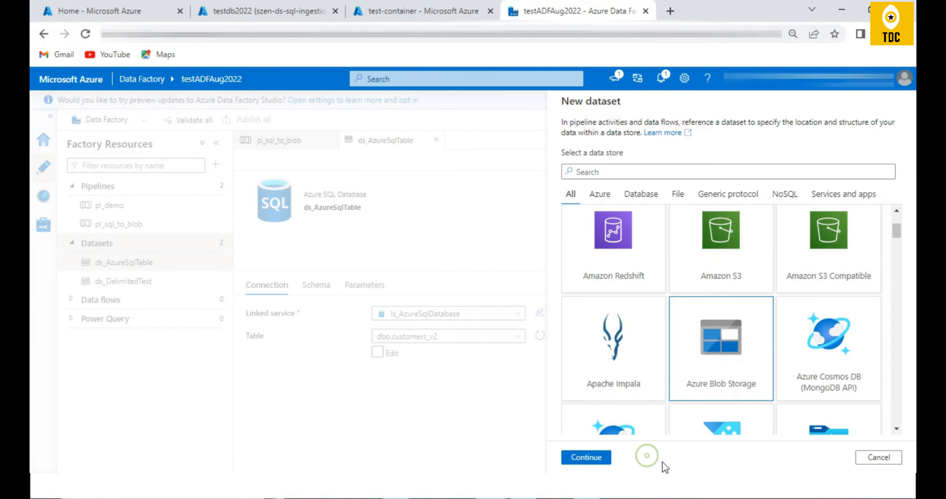
- Choose Amazon S3 as the new dataset's data store, check its format types, and return to the data store selection
scroll(755, 323, "down", 3)
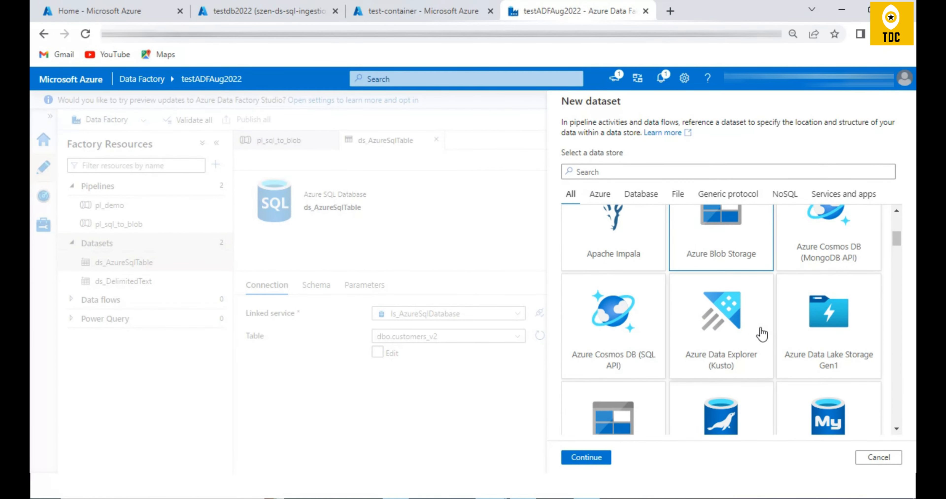
scroll(761, 332, "down", 2)
scroll(760, 335, "up", 5)
left_click(710, 301)
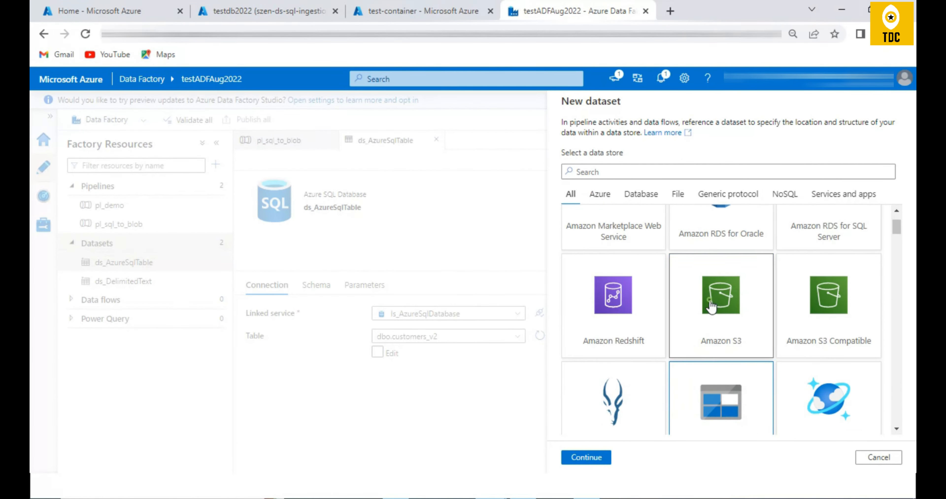
left_click(597, 458)
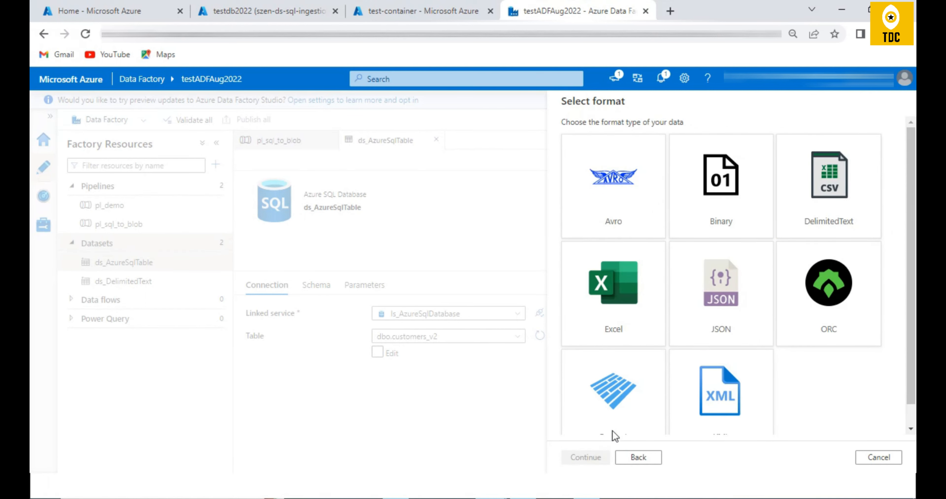
left_click(624, 458)
- Choose Azure Cosmos DB (MongoDB API) as the data store, check its linked service options, and return to the data store selection
scroll(762, 344, "down", 2)
left_click(834, 349)
scroll(728, 374, "down", 1)
left_click(586, 458)
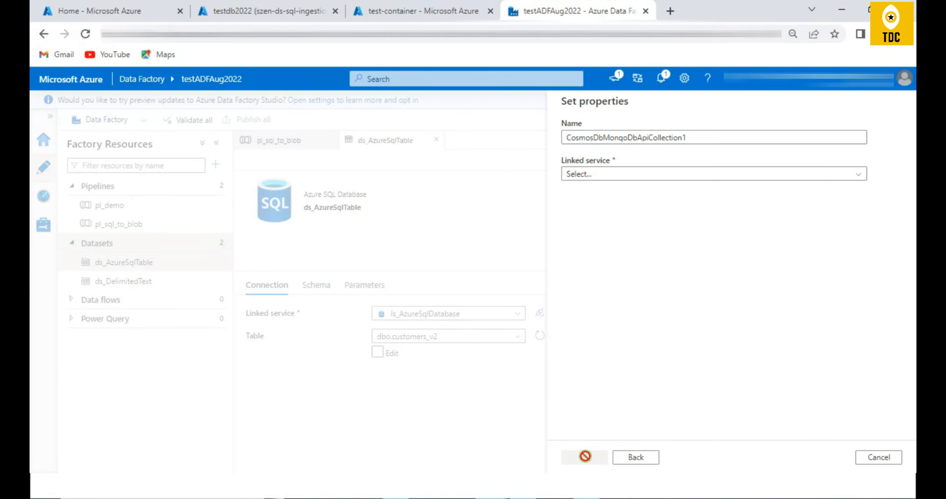
left_click(627, 173)
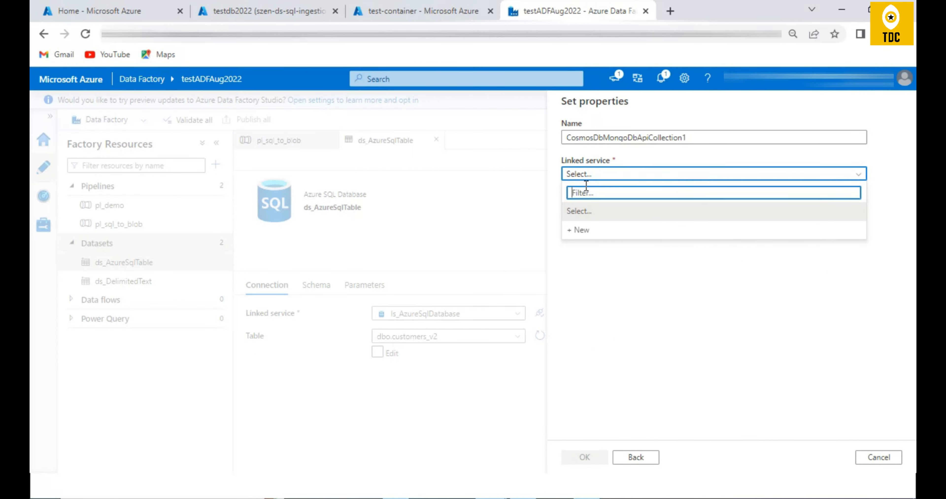
left_click(629, 458)
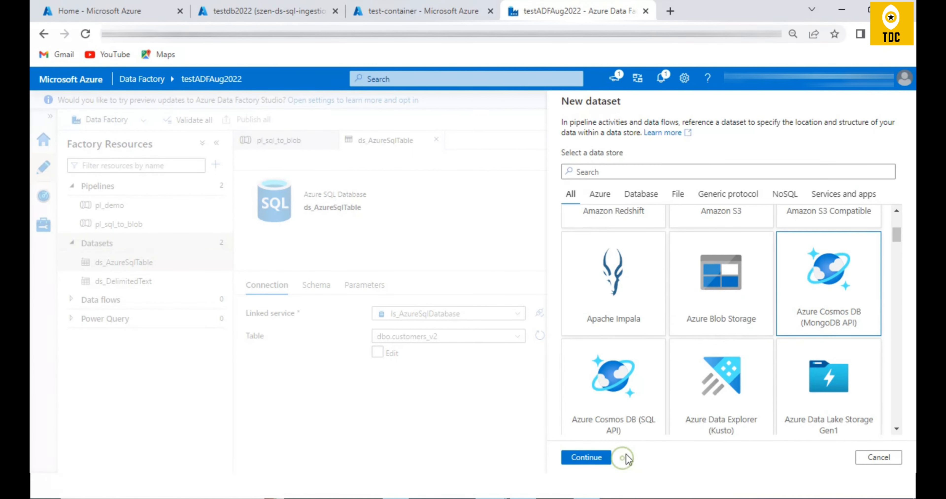
- Search the data stores for "sql", choose Azure SQL Database, and check the linked services offered in the dataset properties
scroll(713, 294, "up", 5)
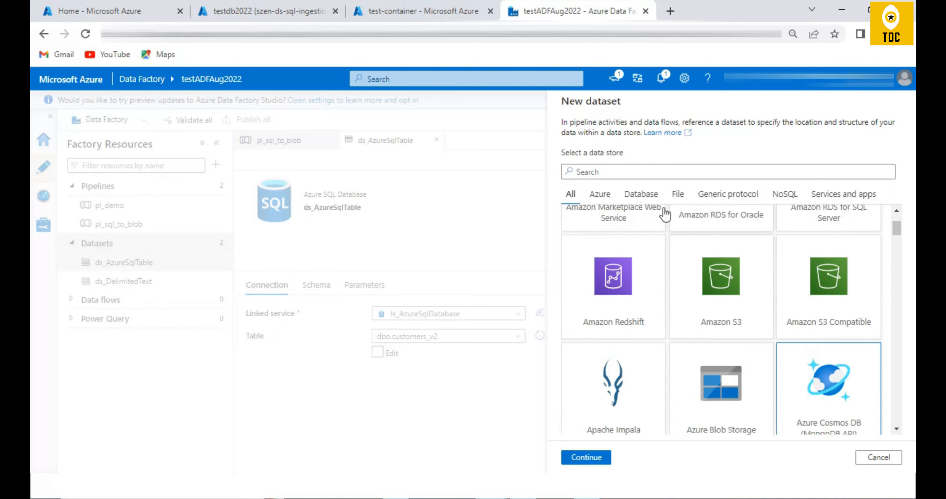
left_click(643, 172)
type("sql")
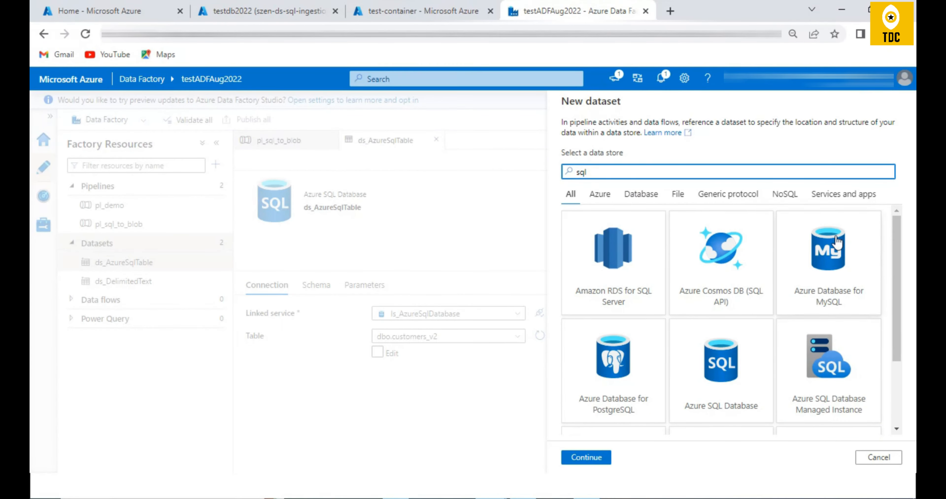
scroll(678, 289, "down", 2)
scroll(672, 227, "up", 2)
left_click(722, 371)
left_click(608, 461)
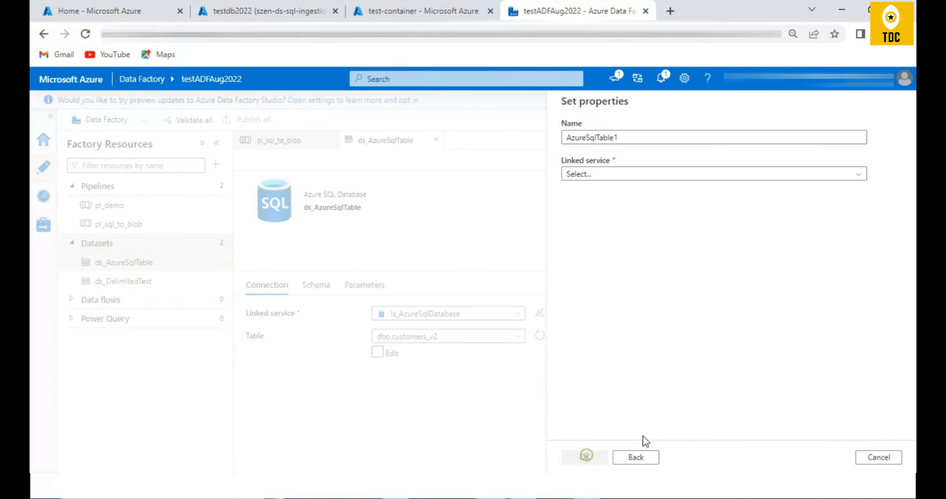
left_click(614, 176)
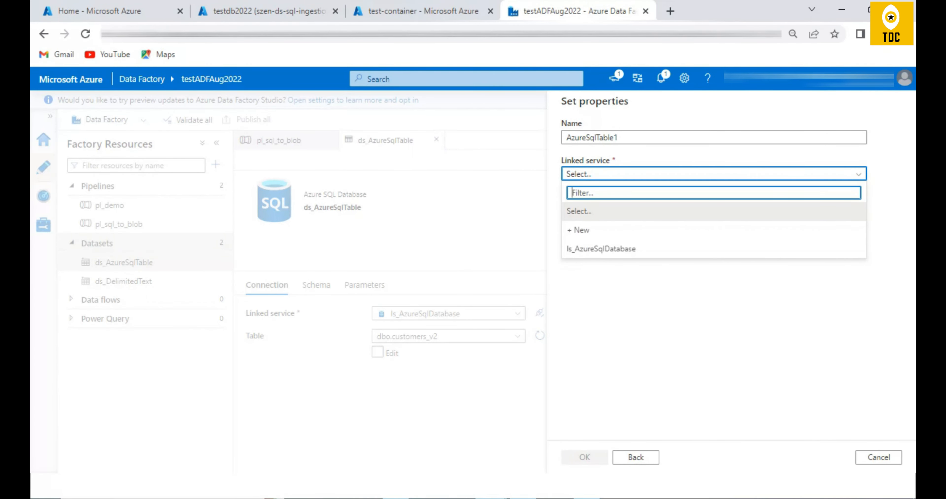
- Go back from the Azure SQL Database dataset properties to the data store selection and cancel the dataset creation
left_click(878, 458)
left_click(481, 305)
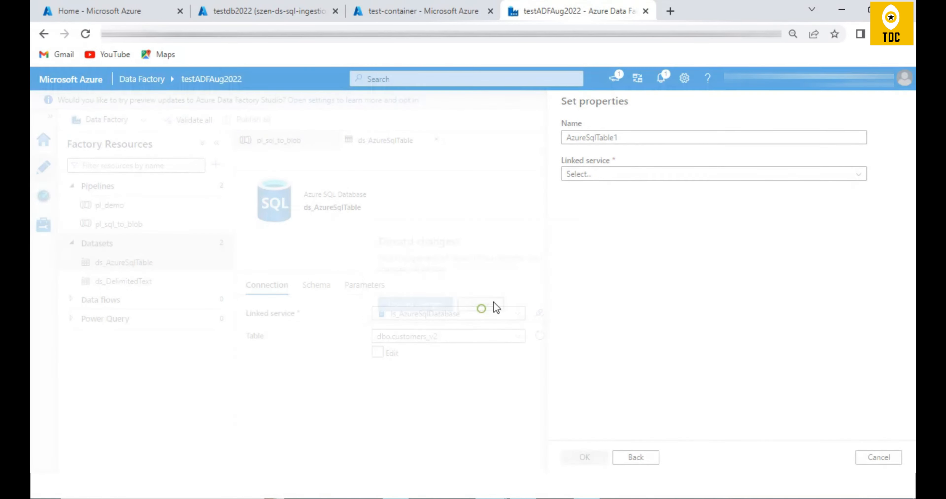
left_click(878, 458)
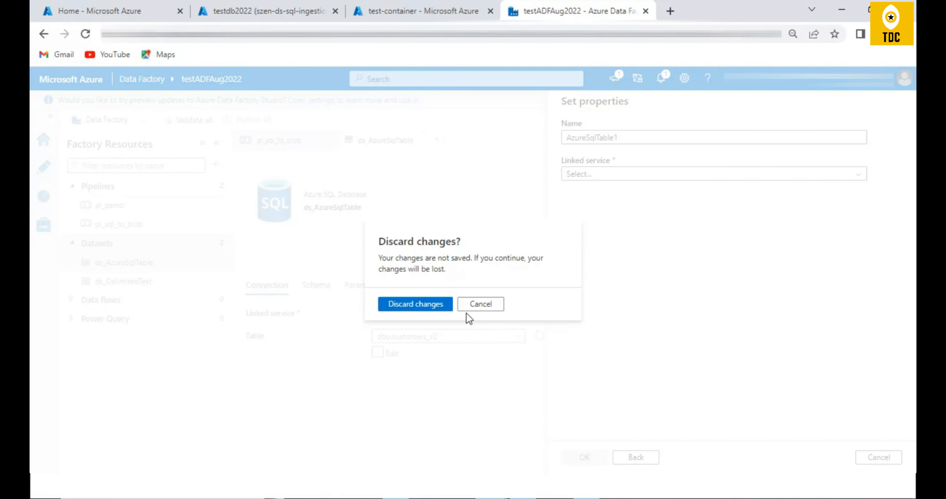
left_click(482, 306)
left_click(630, 459)
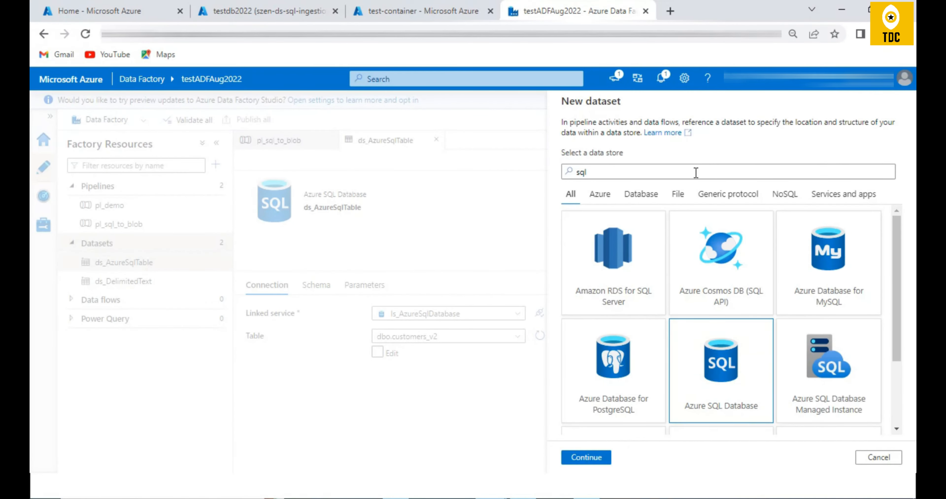
left_click(879, 458)
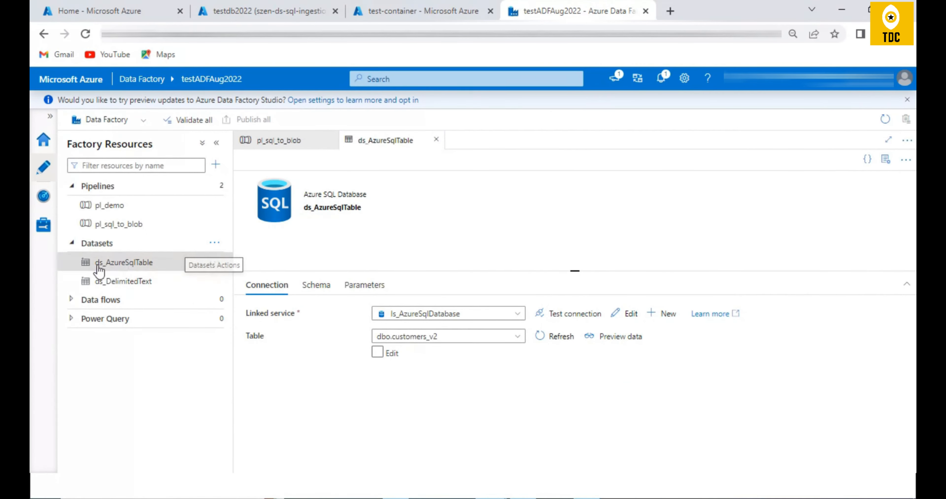
- Start a new dataset on Azure Blob Storage with the JSON format and continue to its properties
left_click(214, 243)
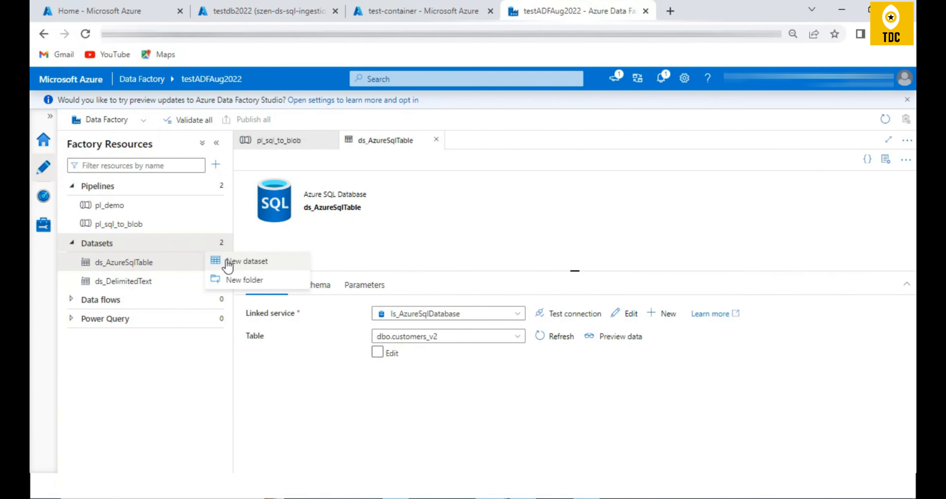
left_click(229, 263)
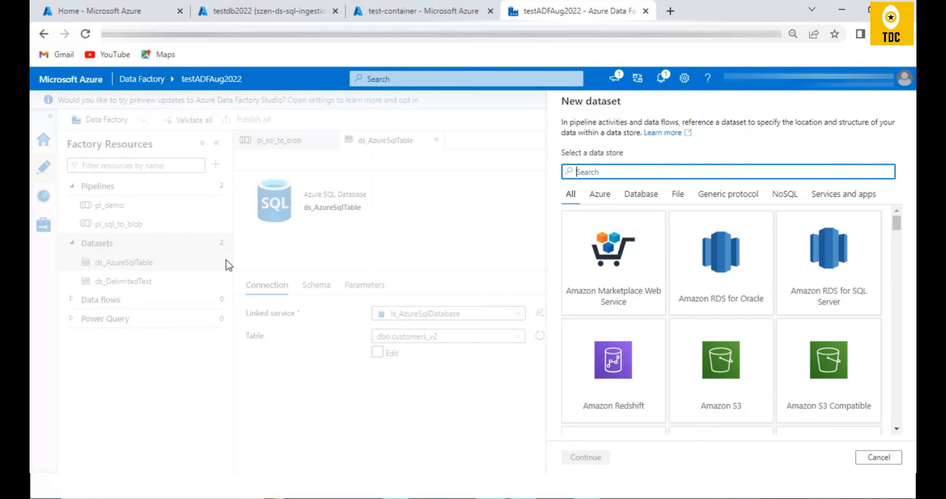
scroll(735, 296, "down", 5)
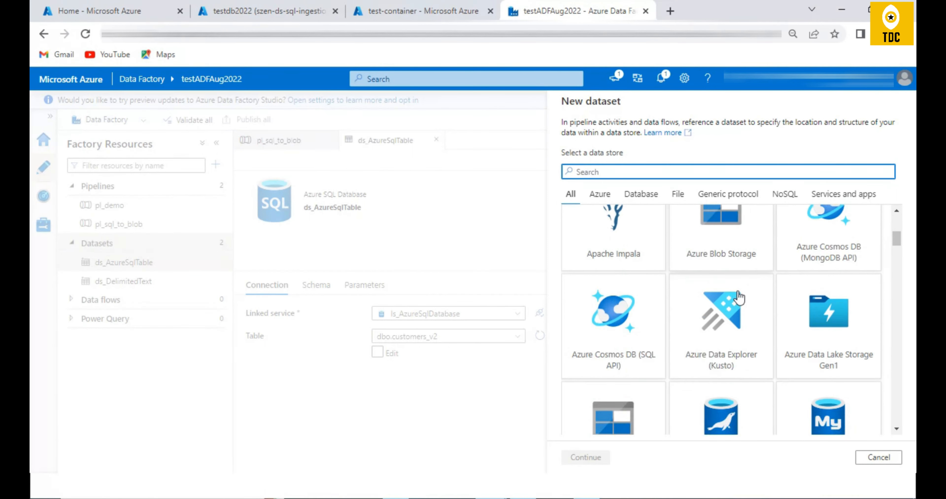
scroll(738, 298, "up", 3)
left_click(734, 364)
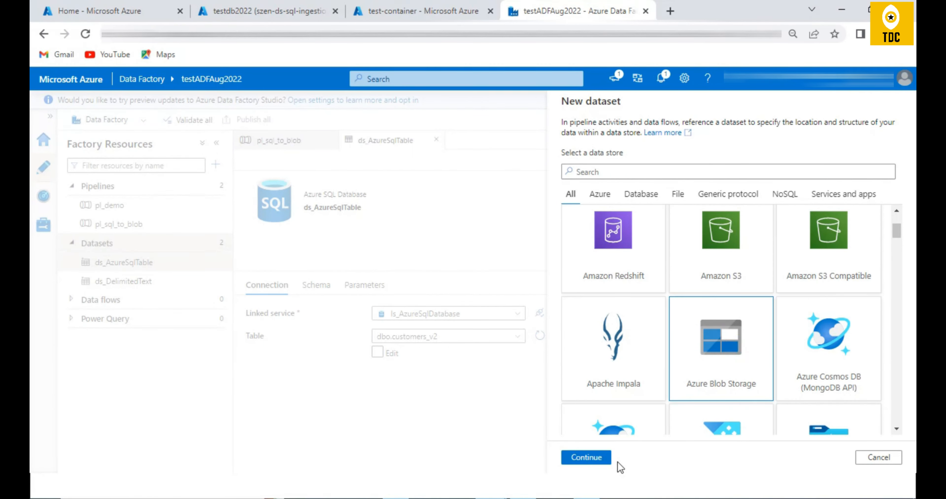
left_click(583, 457)
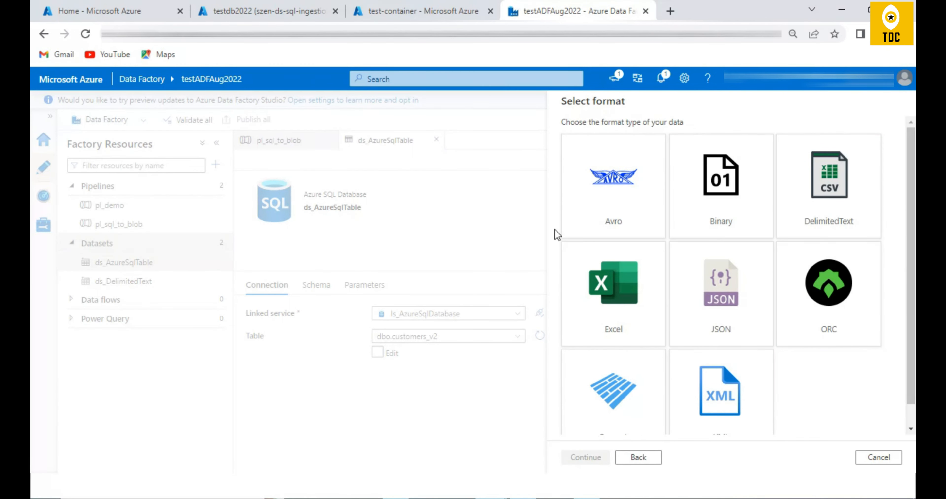
left_click(725, 286)
left_click(573, 462)
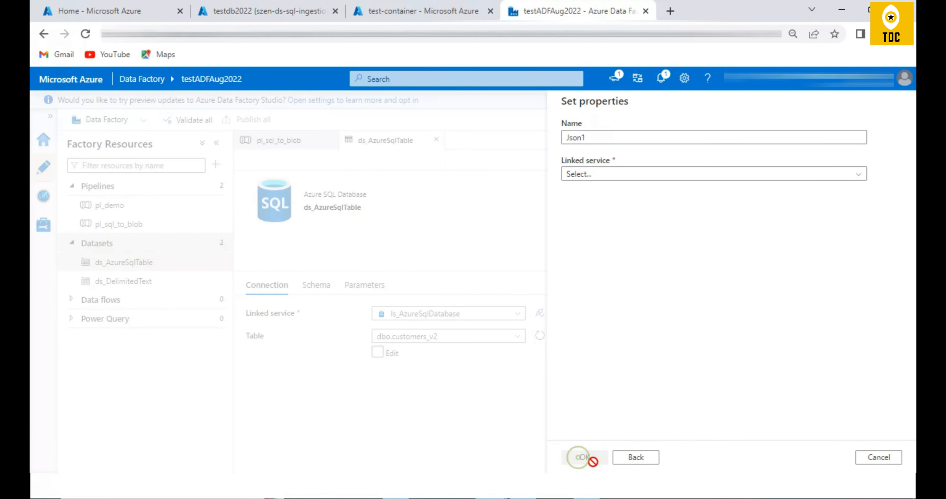
- Name the dataset Json, select the ls_AzureBlobStorage linked service, and create it without a file path
left_click(602, 136)
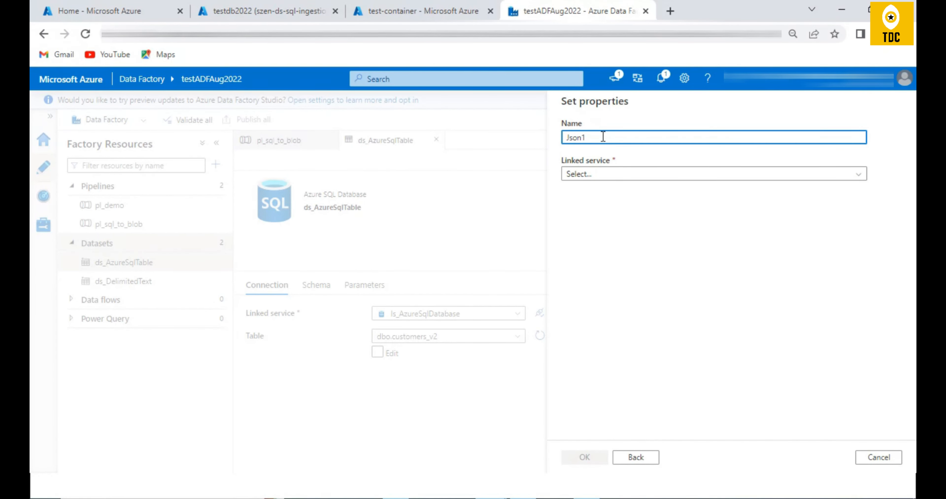
left_click(636, 175)
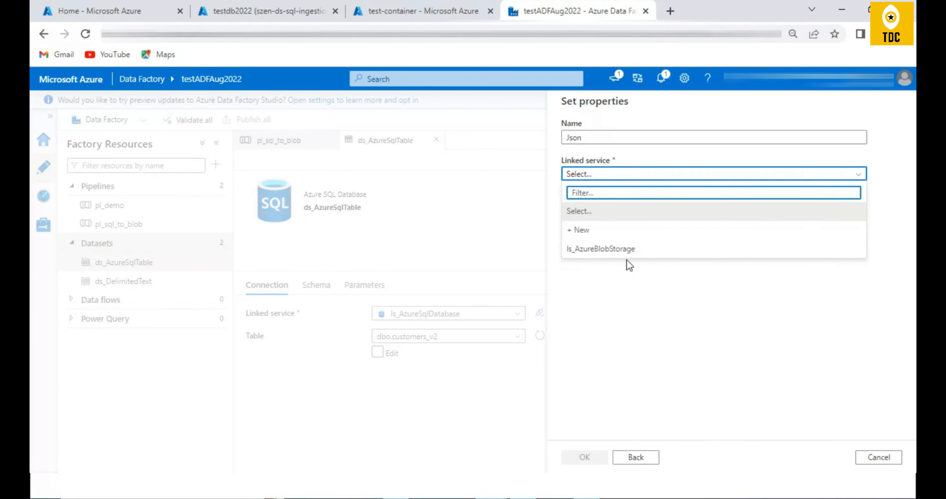
left_click(606, 248)
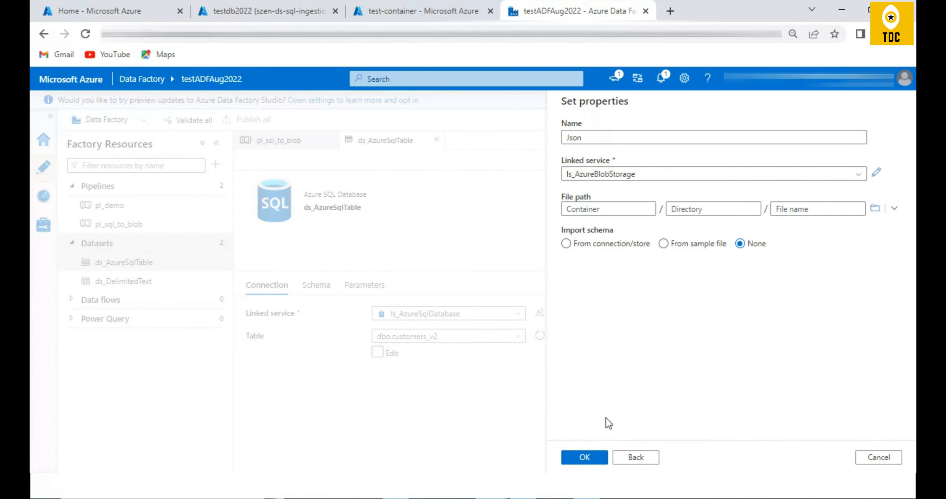
left_click(584, 458)
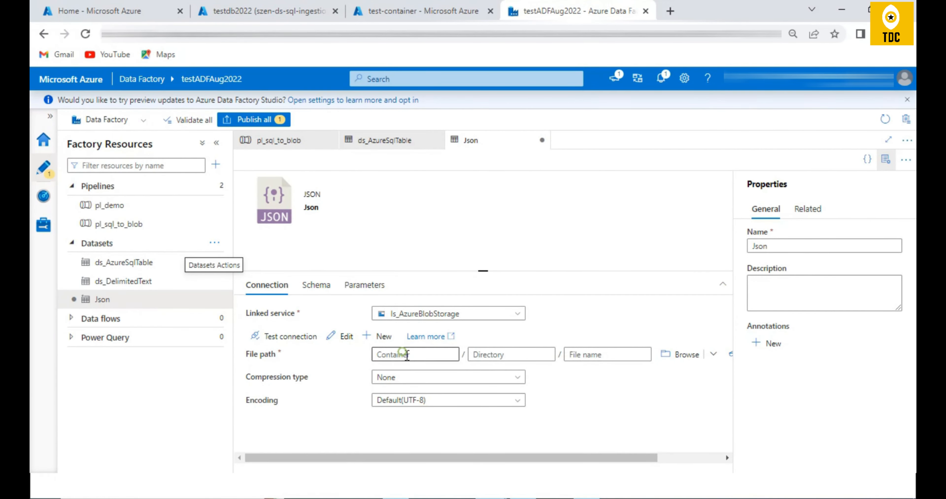
- Examine the Json dataset's container, directory and file name fields, browse the root folder of the storage, and cancel the selection
left_click(395, 357)
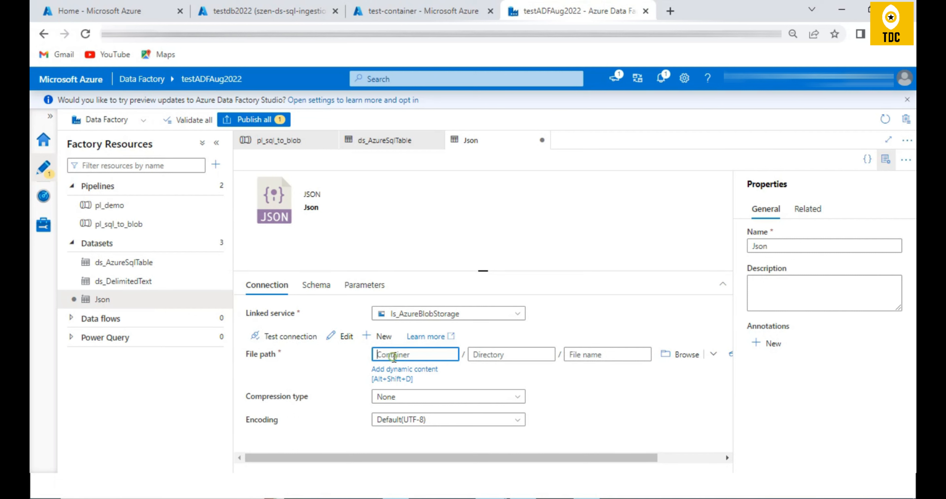
left_click(472, 357)
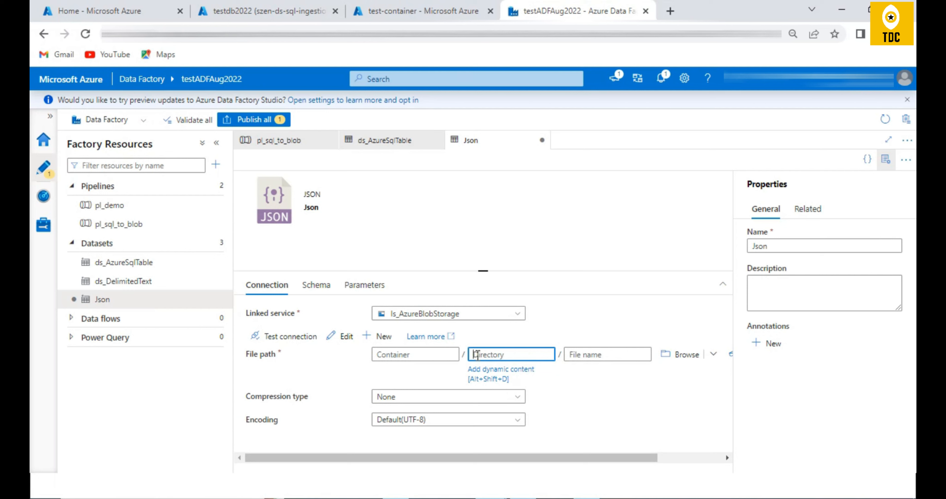
left_click(437, 355)
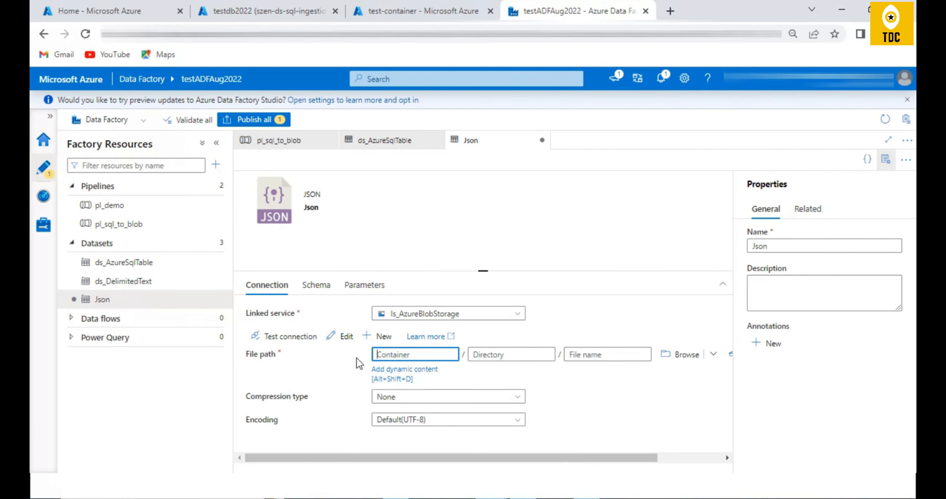
left_click(605, 355)
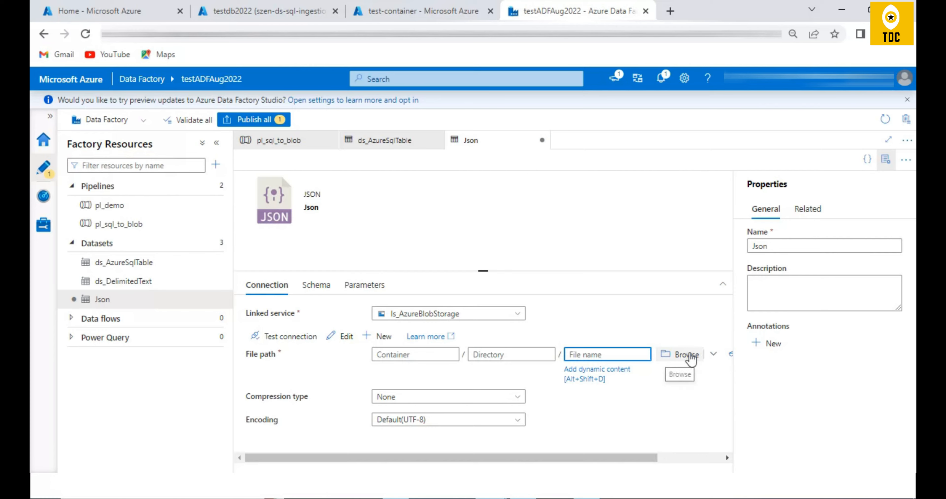
left_click(686, 355)
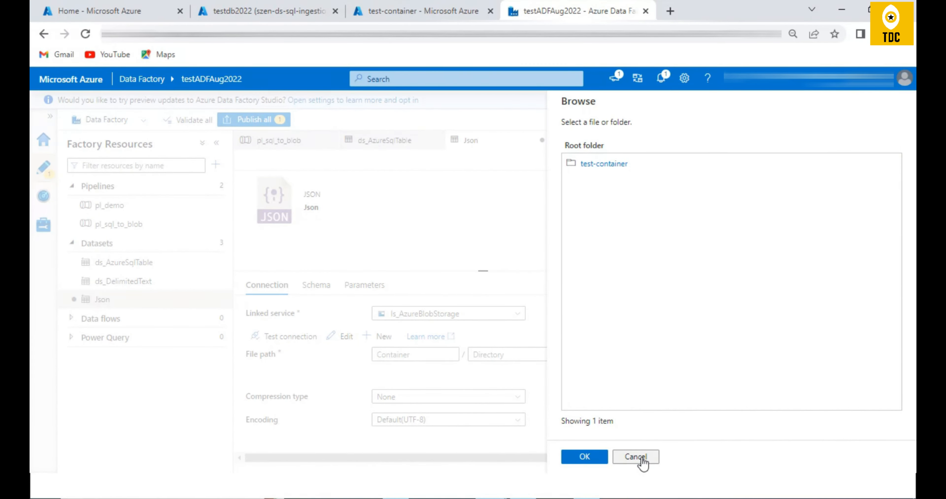
left_click(636, 457)
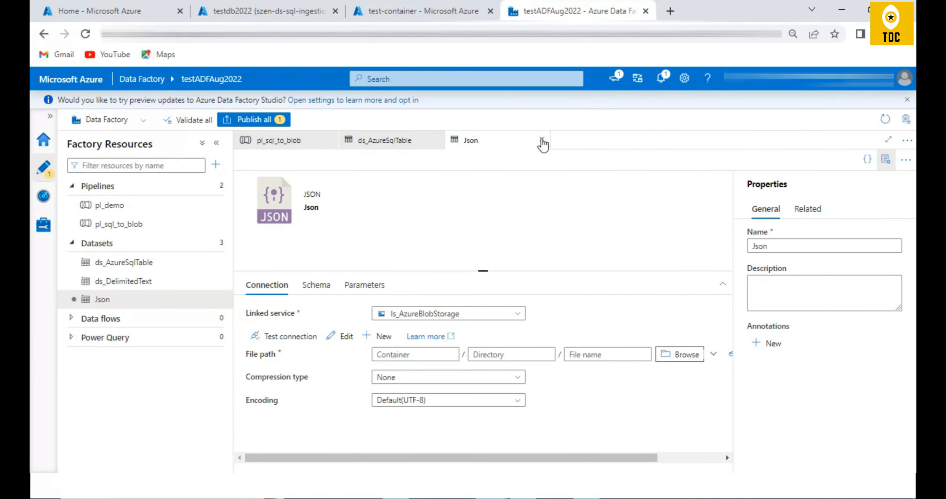
- Close the Json dataset and discard its unsaved changes
left_click(542, 140)
left_click(454, 309)
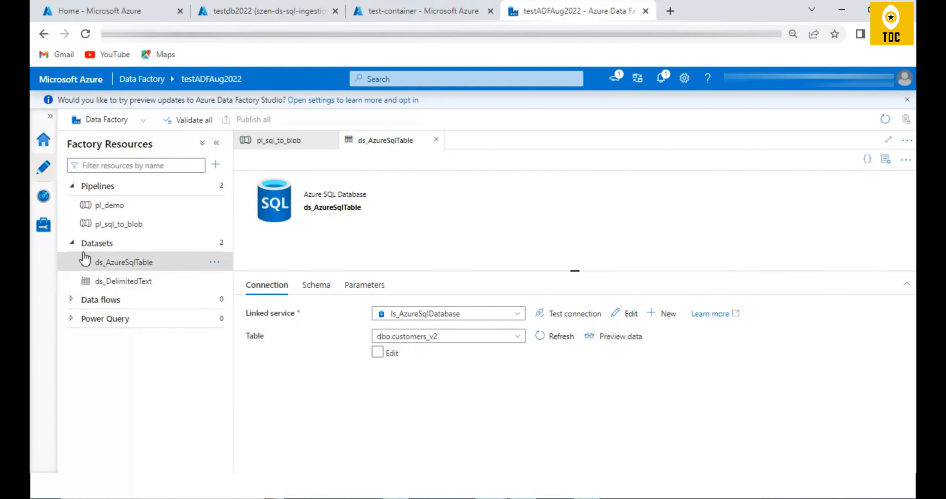
- Open the factory's linked services list and check it against the pipeline diagram in the presentation
left_click(44, 225)
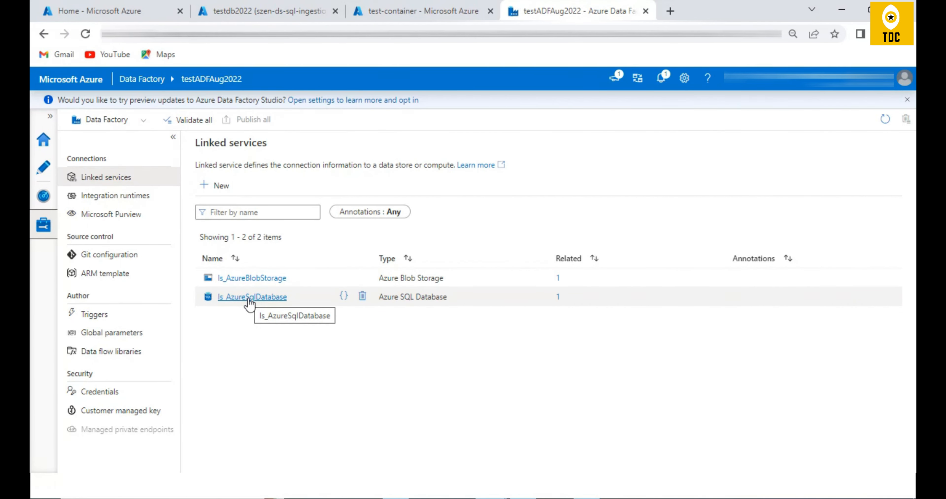
key("alt+Tab")
key("alt+Tab")
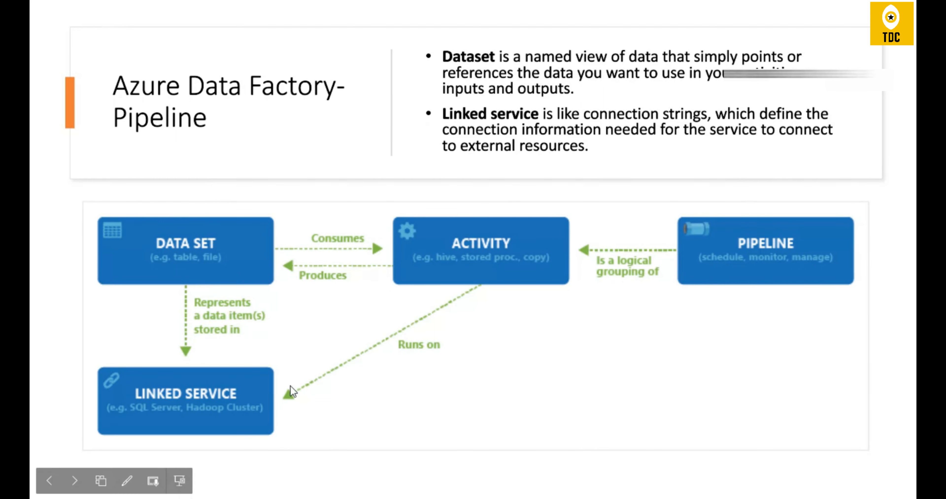
key("alt+Tab")
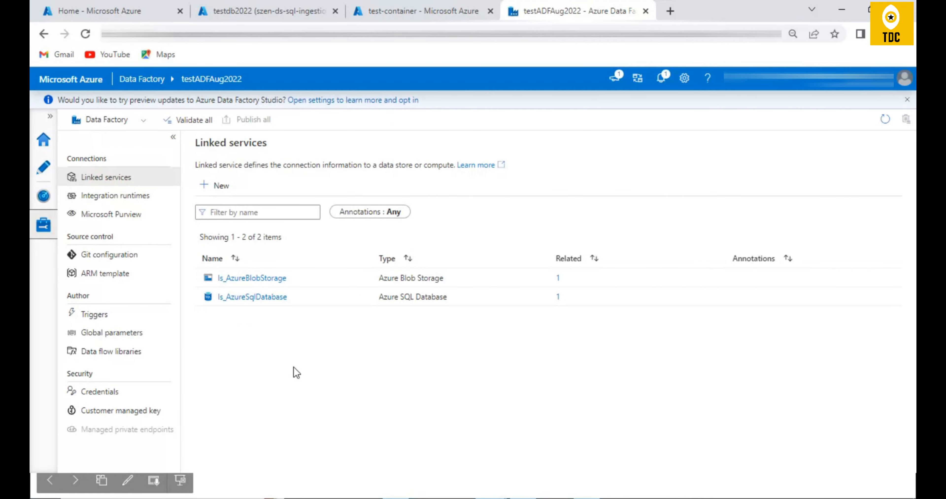
- Open the ls_AzureSqlDatabase linked service and review its connection settings and available authentication types
left_click(244, 297)
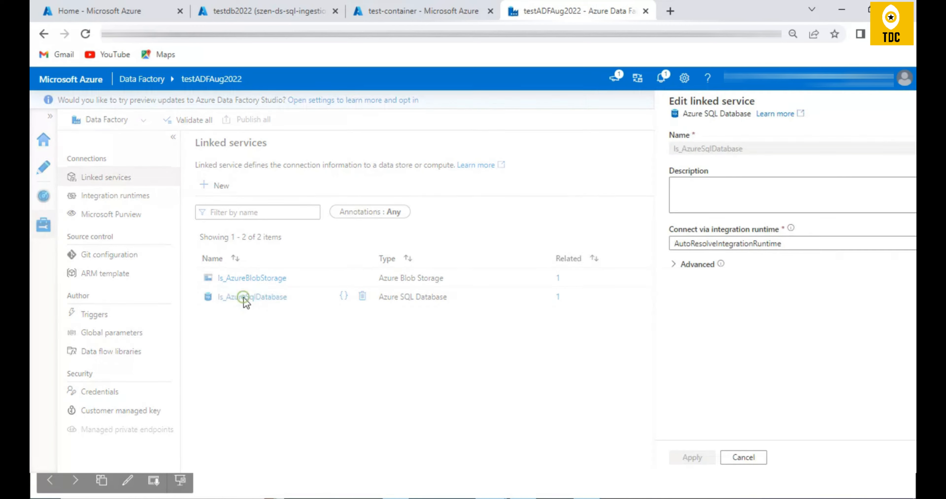
scroll(771, 323, "down", 3)
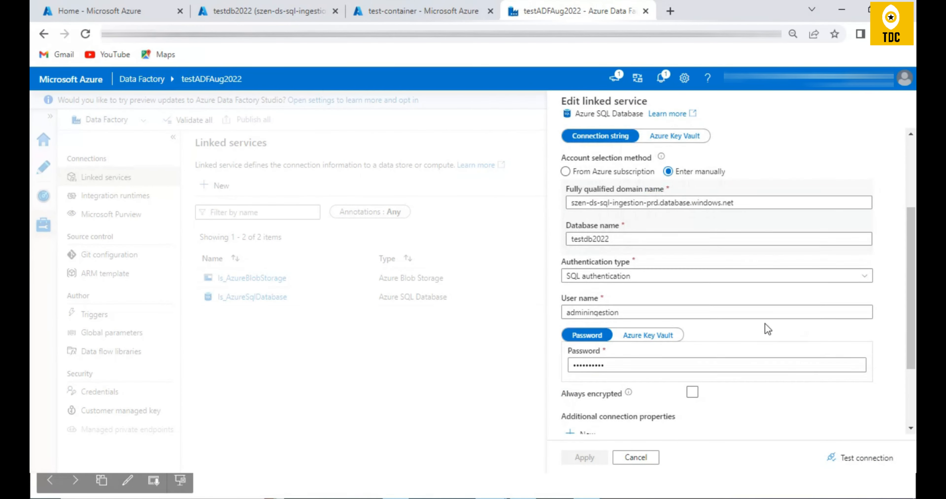
left_click(630, 278)
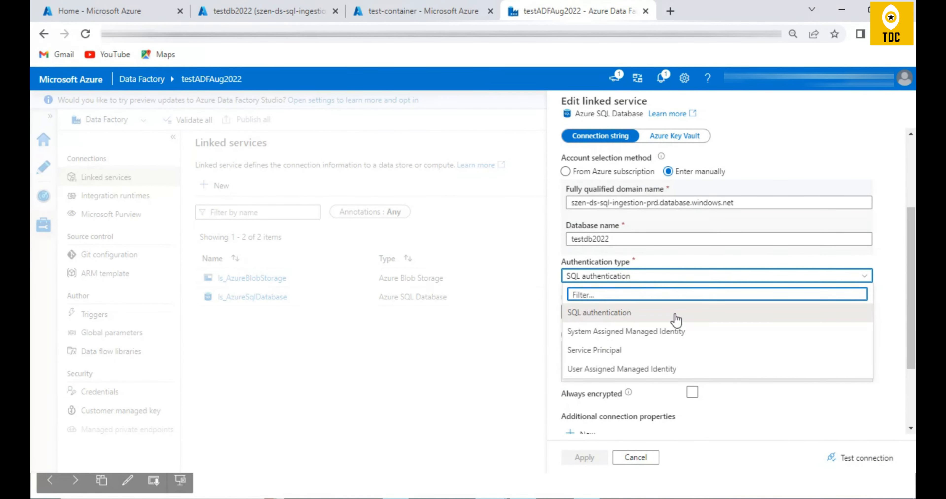
left_click(530, 350)
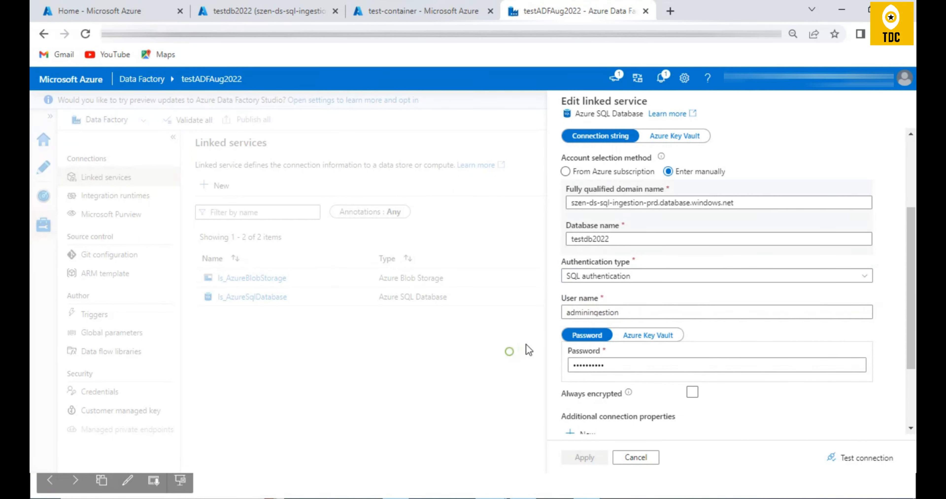
left_click(633, 276)
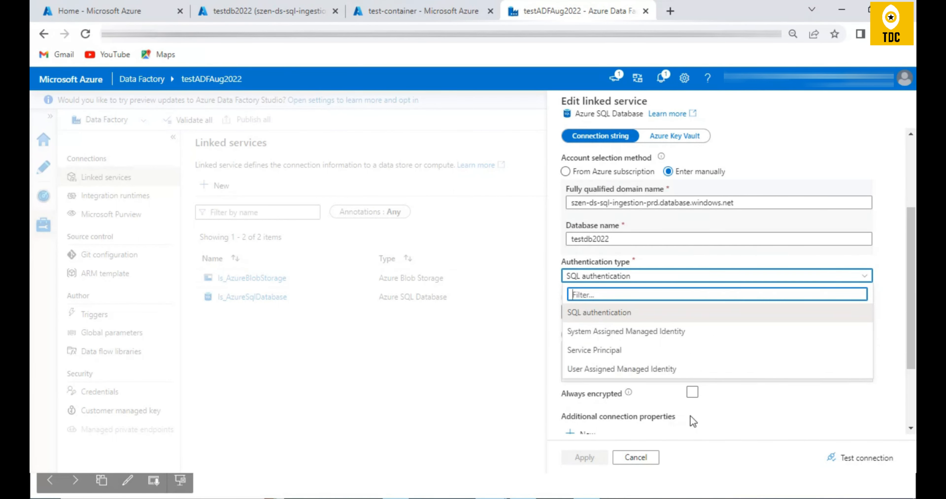
left_click(740, 419)
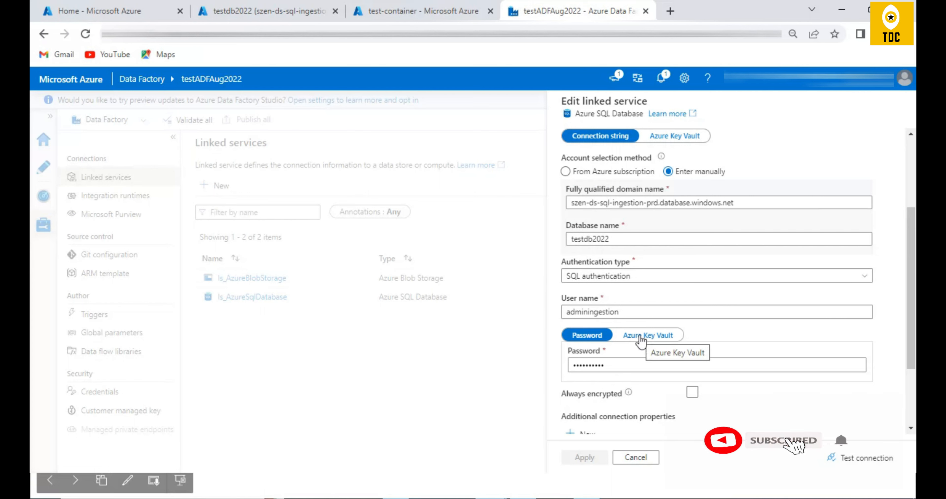
- Test the connection of the ls_AzureSqlDatabase linked service and review its server and database settings
scroll(698, 323, "down", 3)
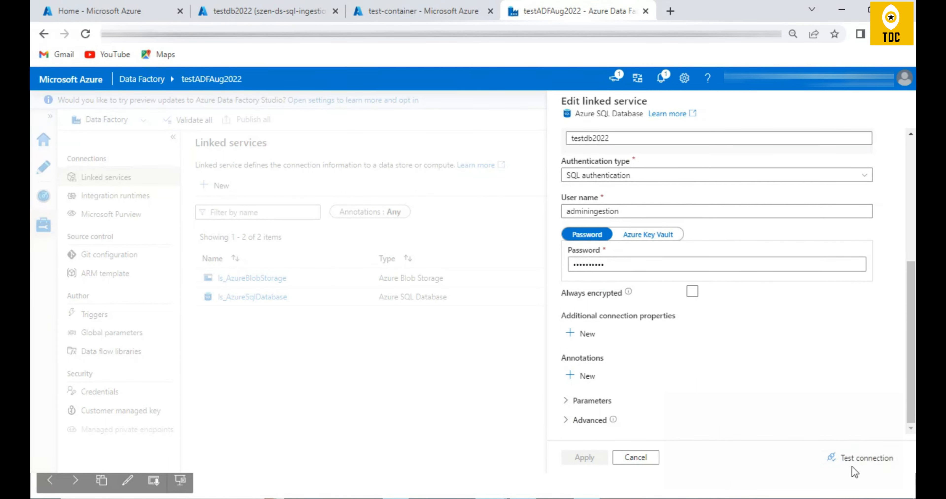
left_click(837, 456)
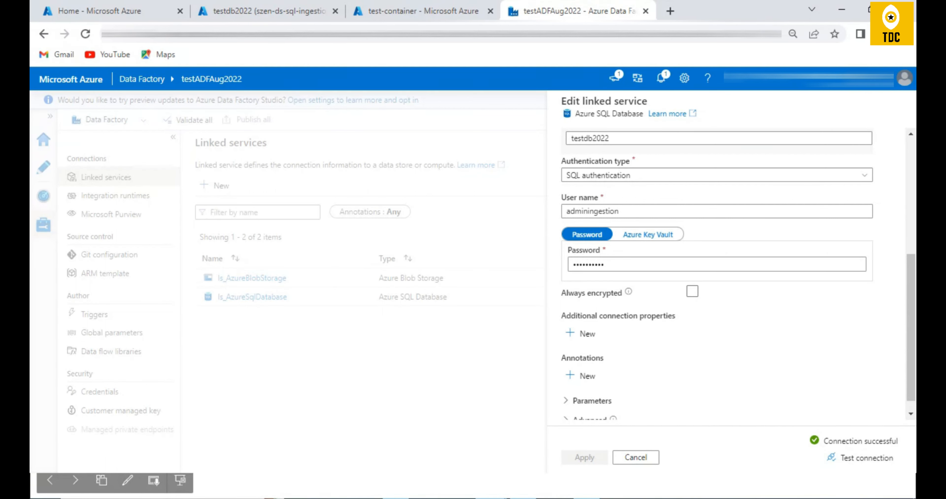
scroll(705, 313, "up", 3)
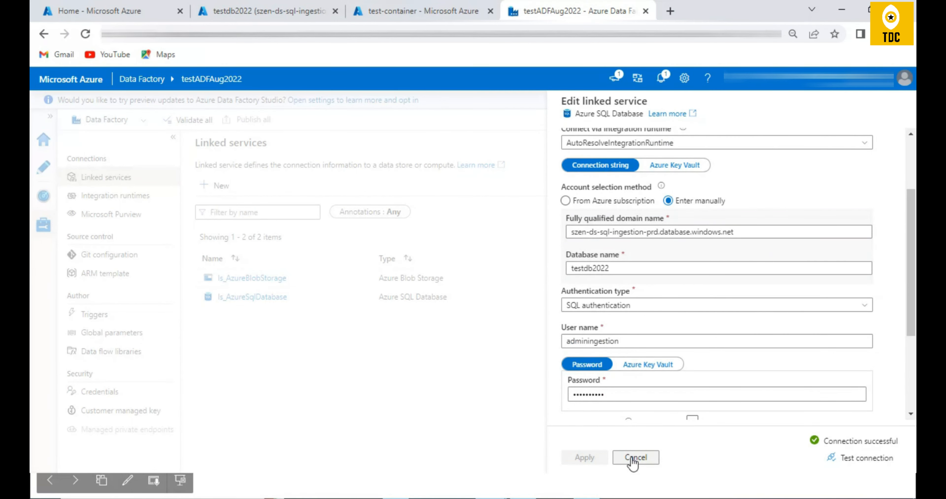
- In the testdb2022 query editor, check the server and database names, rerun the dbo.customers_v2 query and look through its rows
left_click(228, 11)
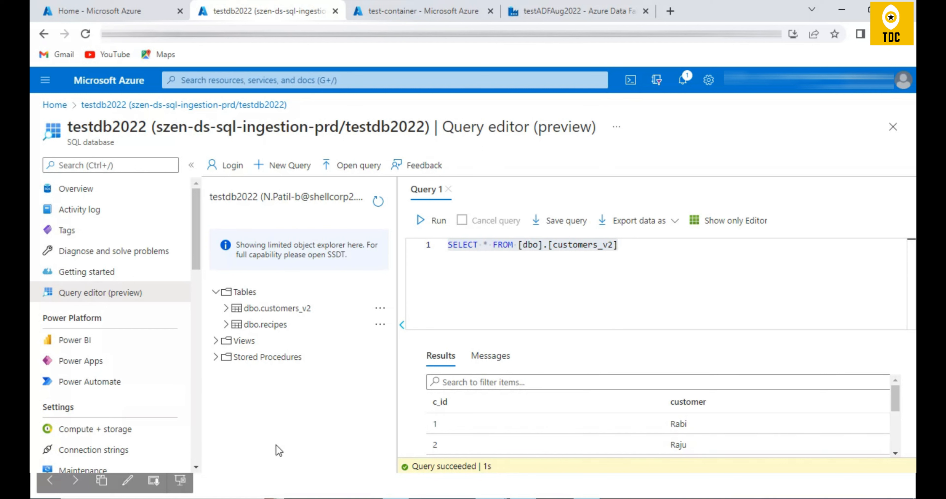
left_click_drag(154, 128, 260, 127)
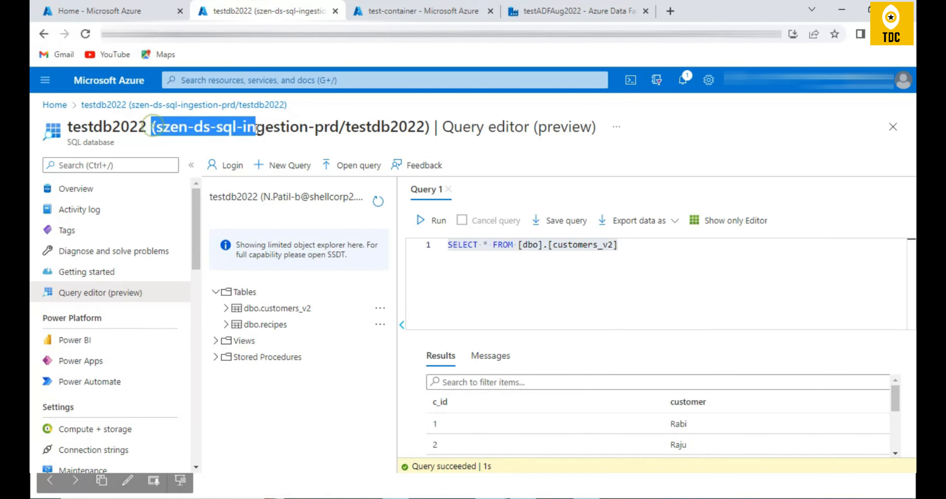
double_click(97, 126)
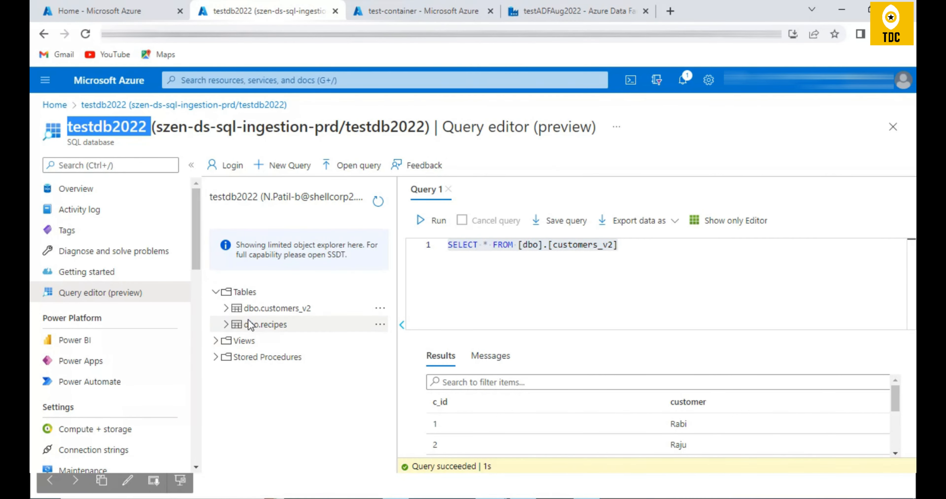
left_click(560, 255)
left_click(434, 221)
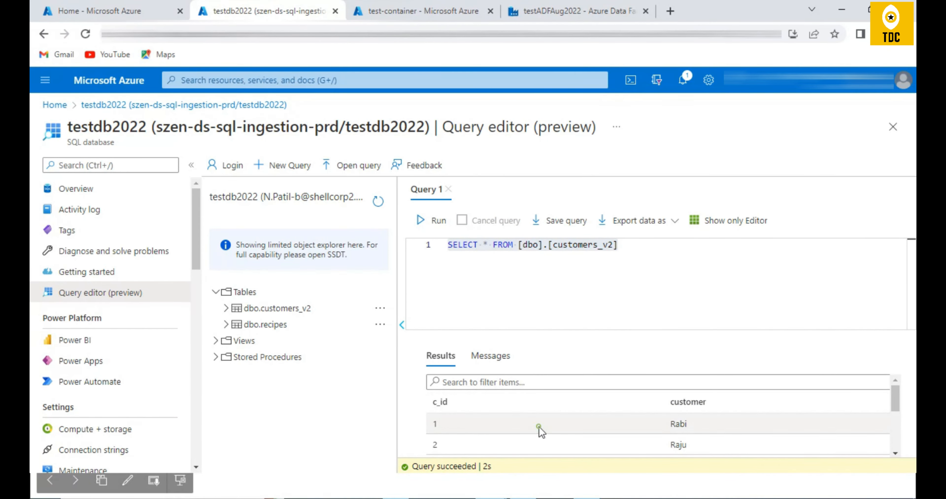
scroll(538, 431, "down", 3)
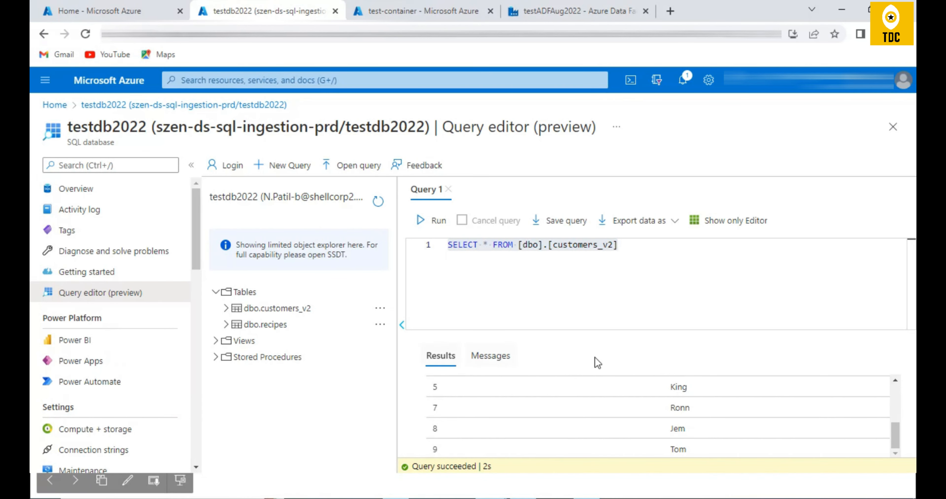
- Check the testdbthedata storage account's container list and open test-container to view its contents
left_click(379, 14)
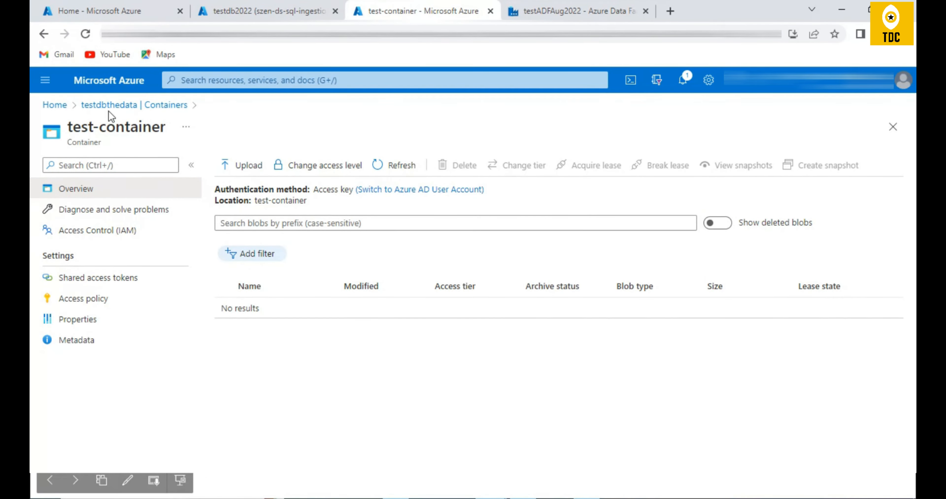
left_click(125, 105)
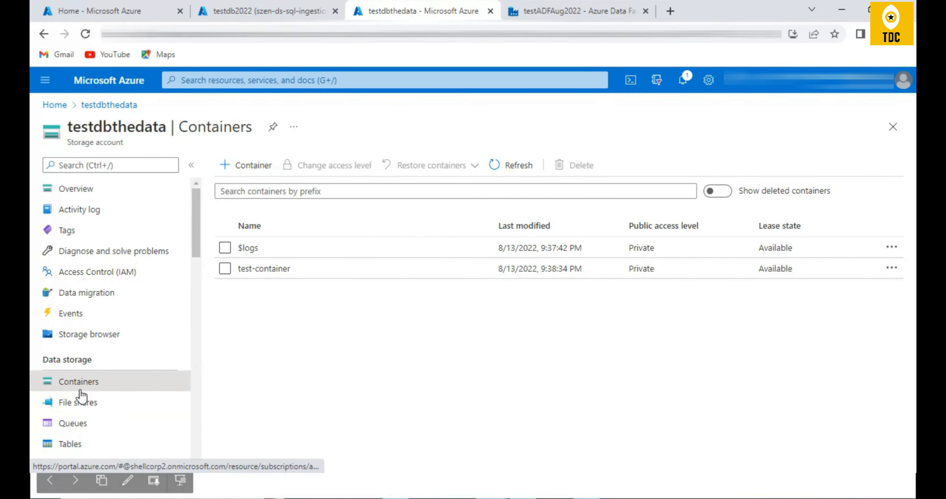
left_click_drag(66, 129, 166, 128)
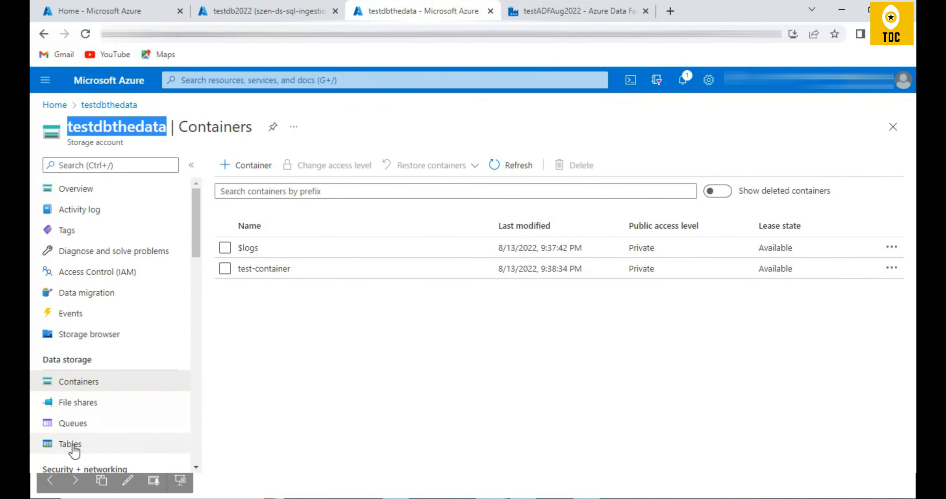
left_click(305, 274)
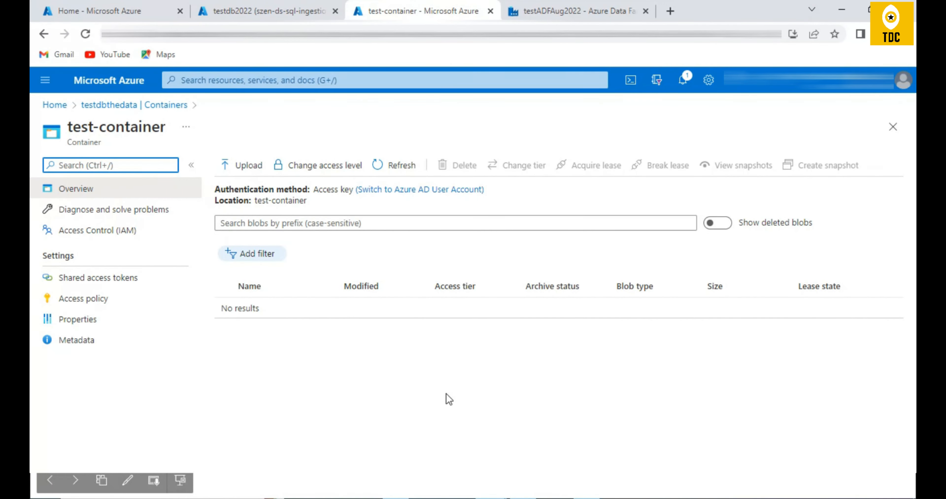
- Compare the testdb2022 source table with the test-container destination and return to the linked service in Data Factory
left_click(268, 11)
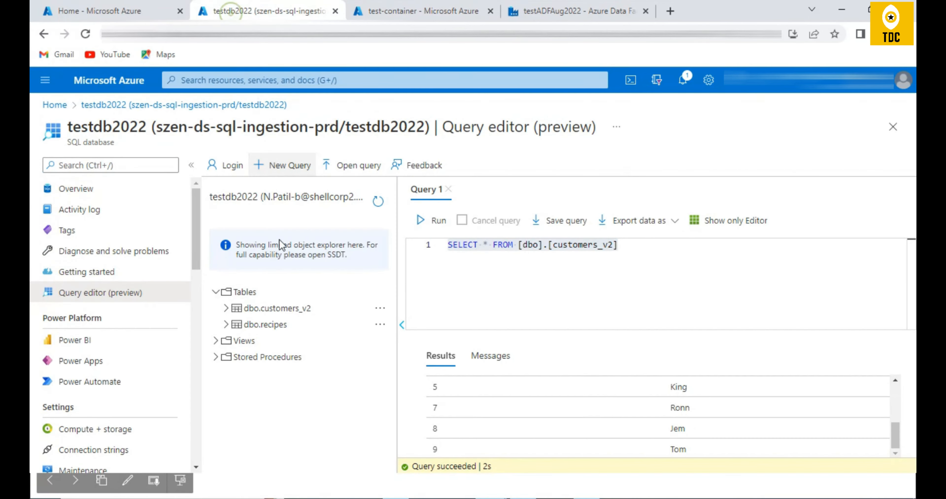
key("ctrl+Tab")
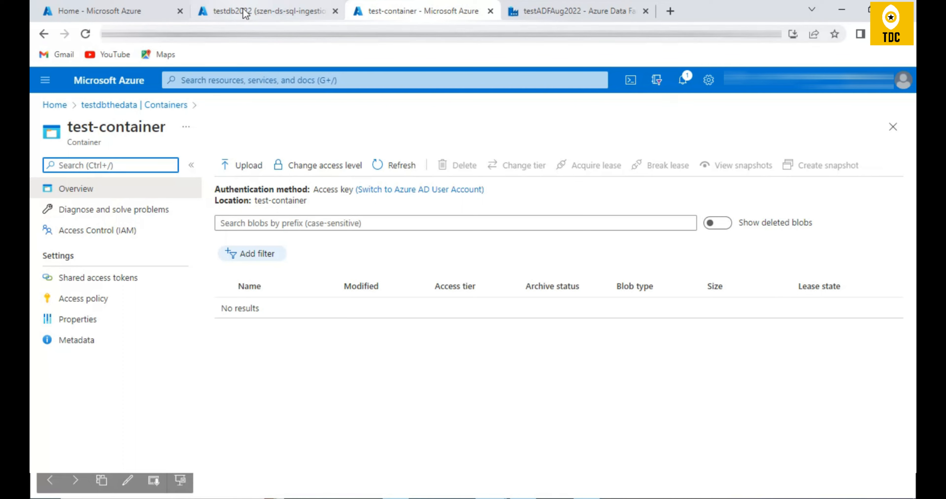
left_click(575, 12)
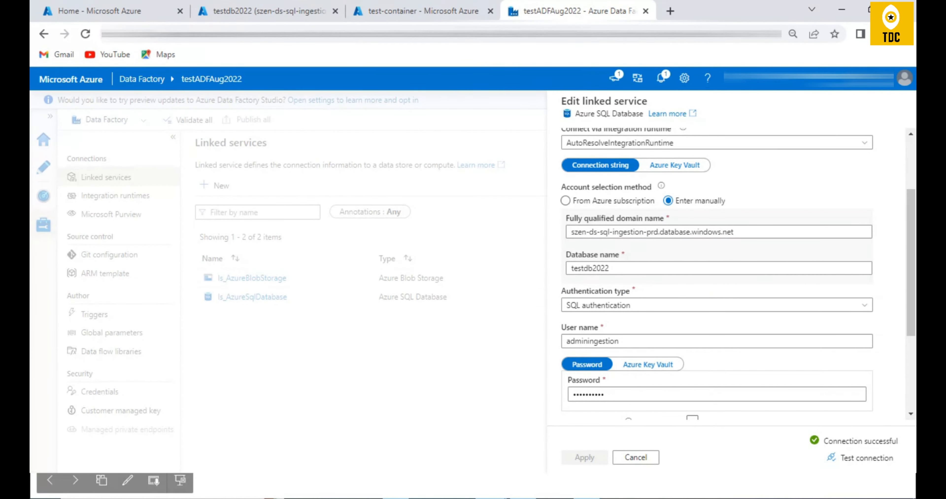
- Check the testdb2022 and test-container pages once more and close the ls_AzureSqlDatabase linked service without changing it
left_click(240, 14)
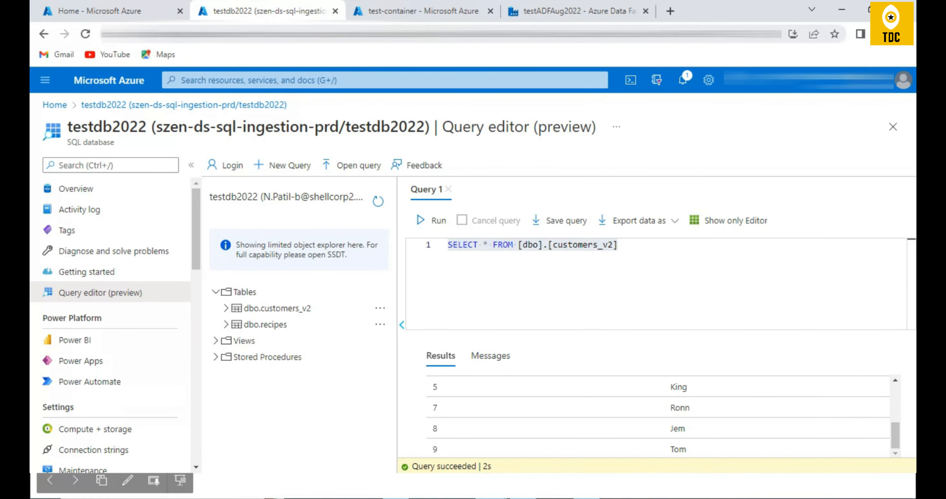
left_click(378, 11)
left_click(538, 11)
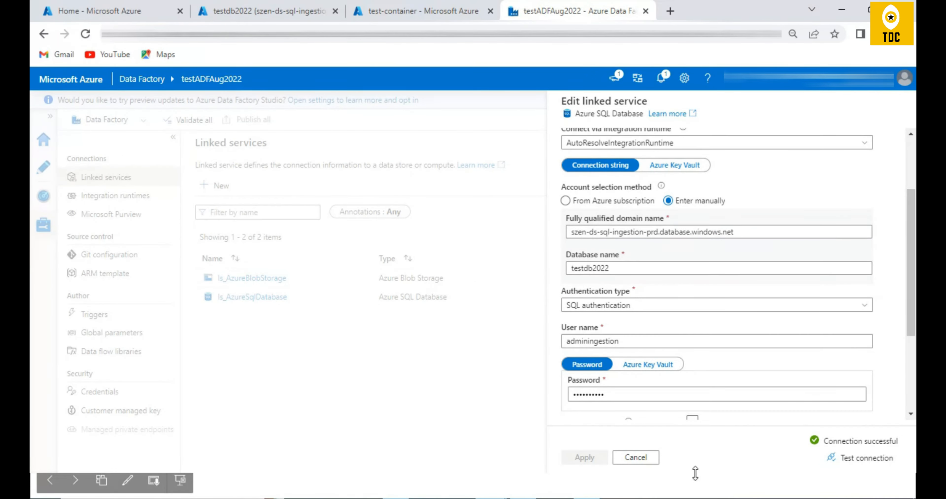
left_click(635, 457)
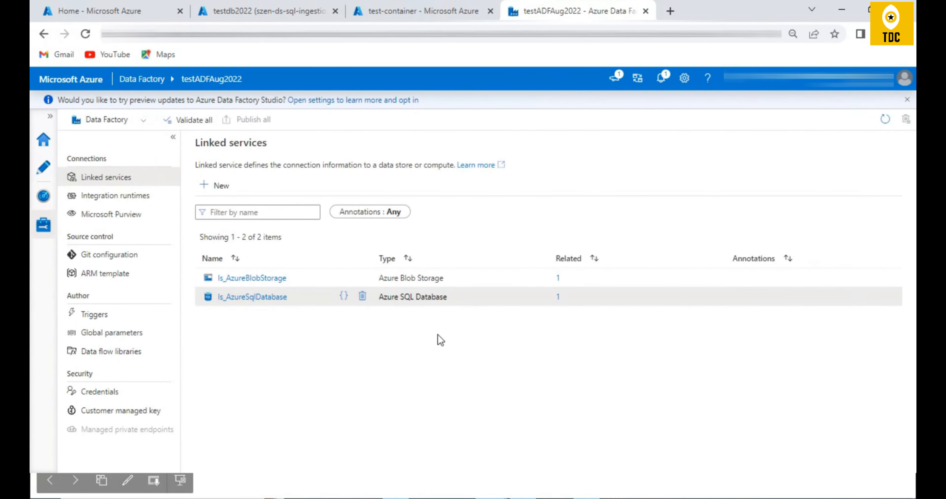
- Open the ls_AzureBlobStorage linked service and review its storage account settings and available authentication types
left_click(260, 279)
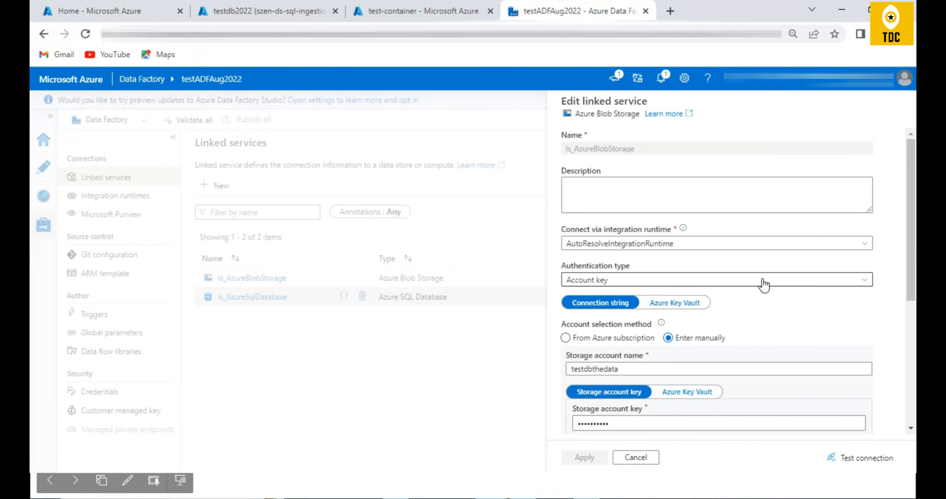
scroll(746, 288, "down", 2)
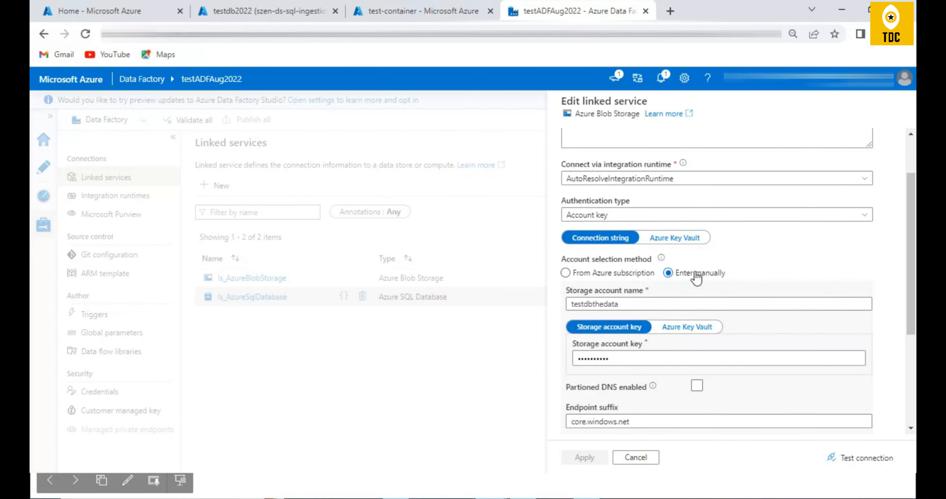
left_click(655, 217)
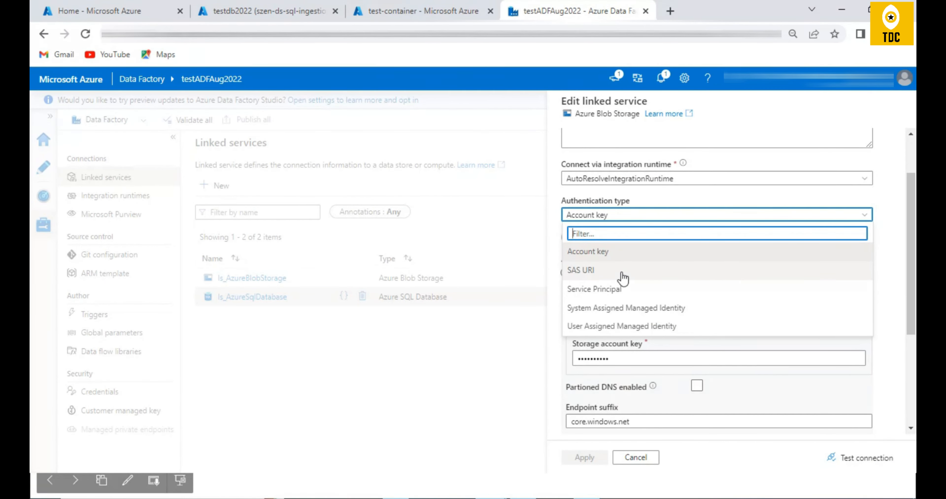
left_click(499, 398)
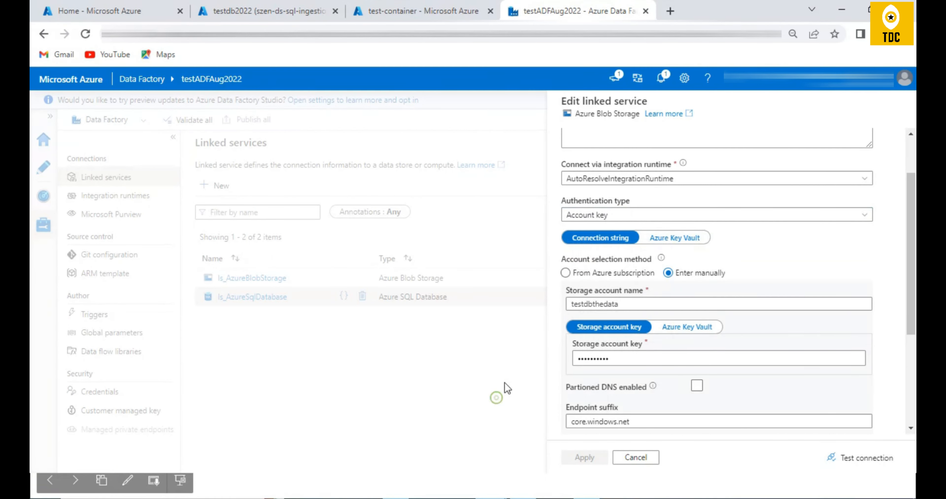
left_click(650, 219)
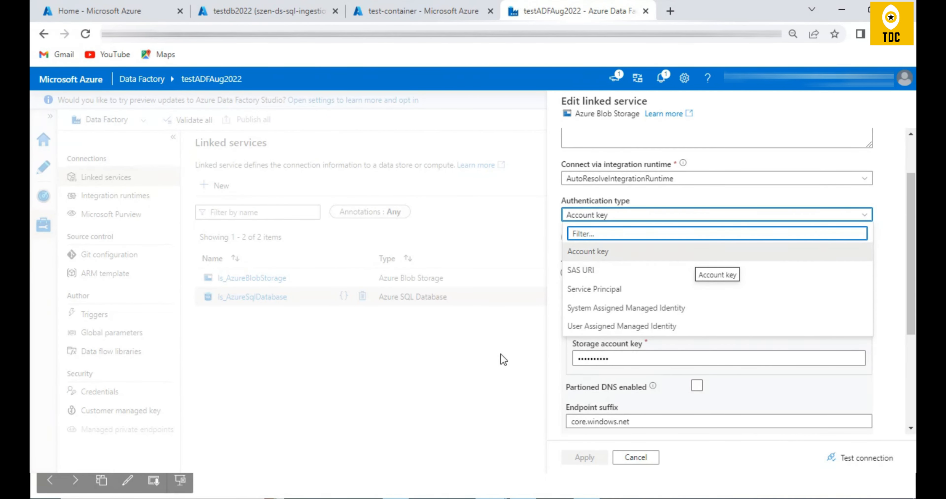
- In the Azure portal, go from test-container back to the testdbthedata storage account and open its access keys
left_click(382, 14)
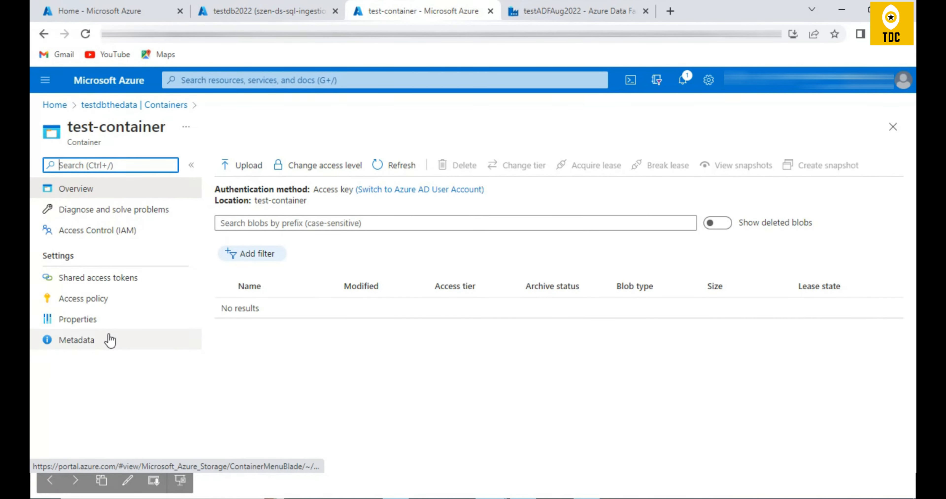
left_click(131, 105)
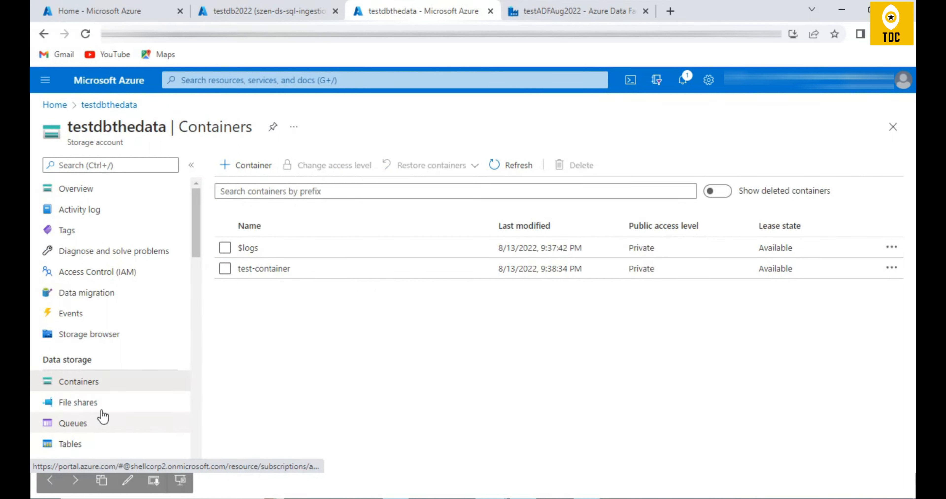
scroll(127, 332, "down", 2)
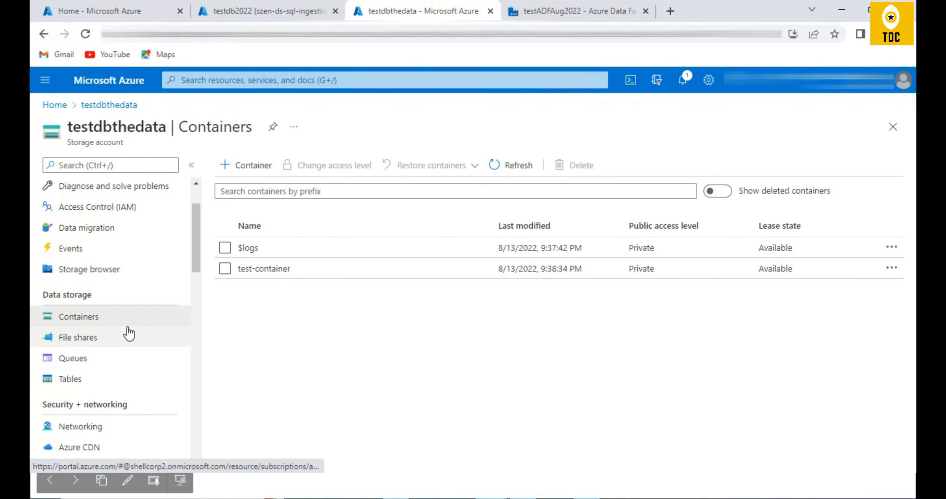
scroll(126, 332, "up", 2)
scroll(110, 331, "down", 6)
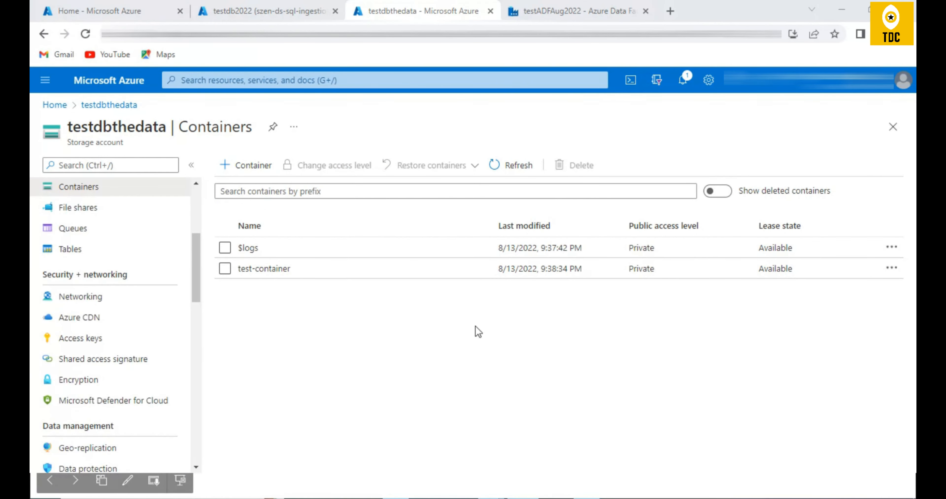
left_click(106, 345)
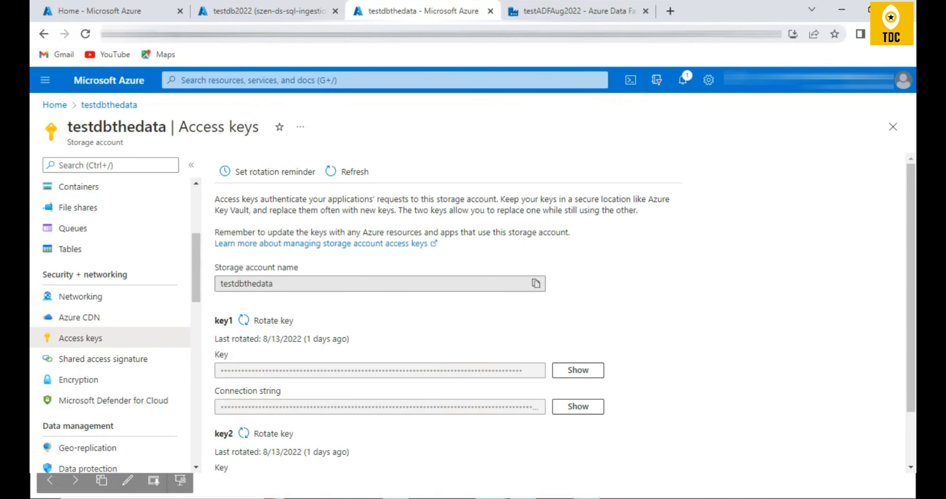
- Return to the ls_AzureBlobStorage linked service in Data Factory and review its account key, endpoint and authentication settings
left_click(532, 11)
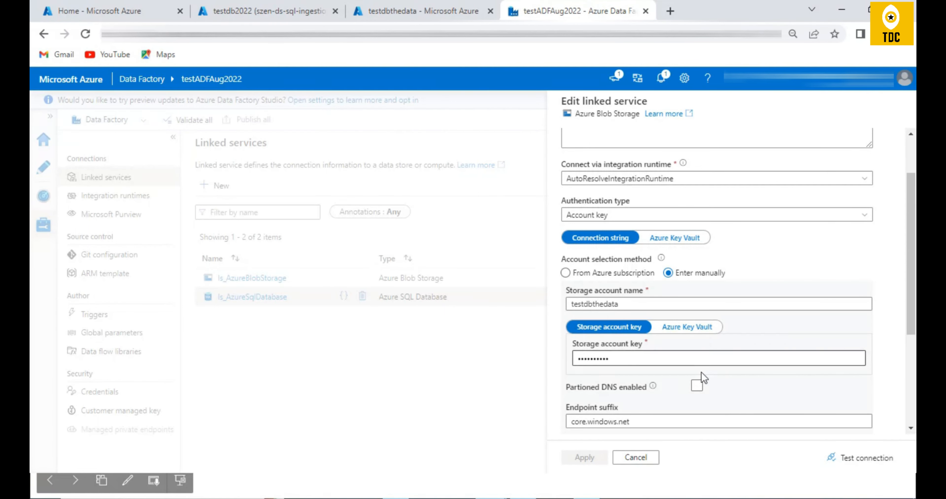
scroll(699, 373, "down", 5)
scroll(700, 373, "up", 5)
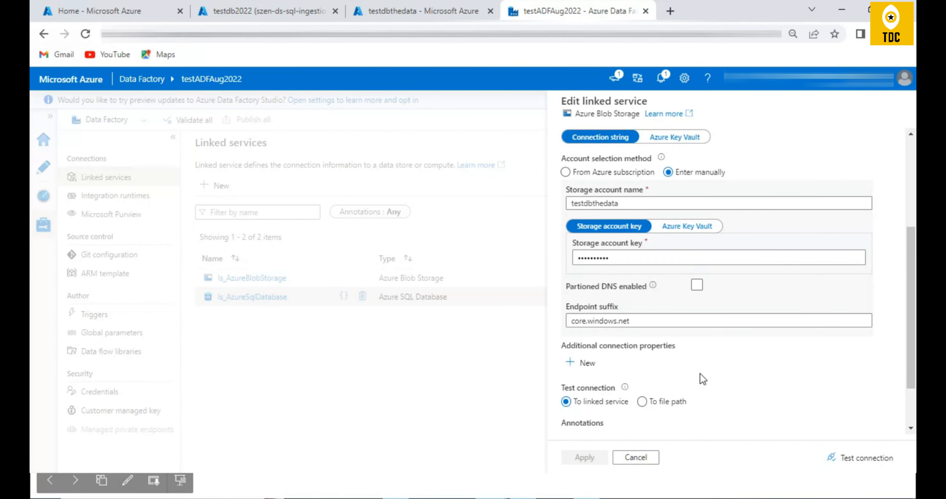
left_click(638, 276)
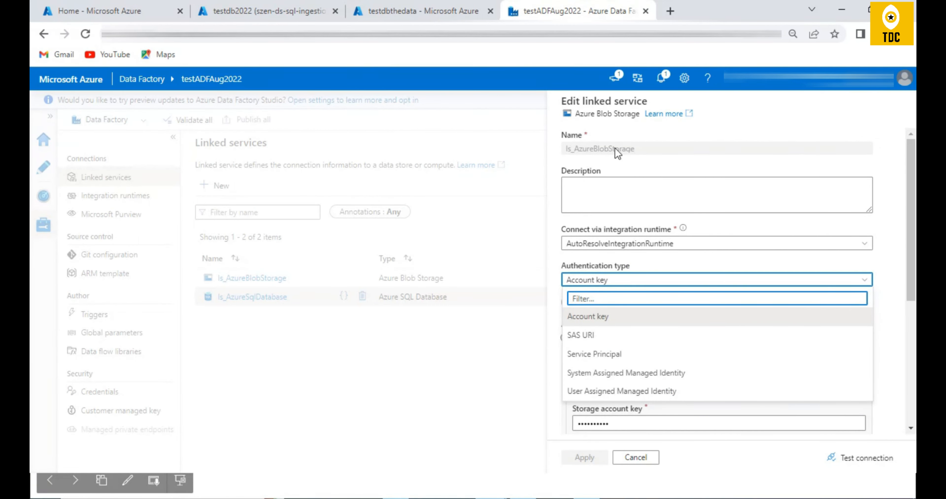
- Compare the testdb2022 source and testdbthedata storage account with the linked service and close ls_AzureBlobStorage without changes
left_click(265, 11)
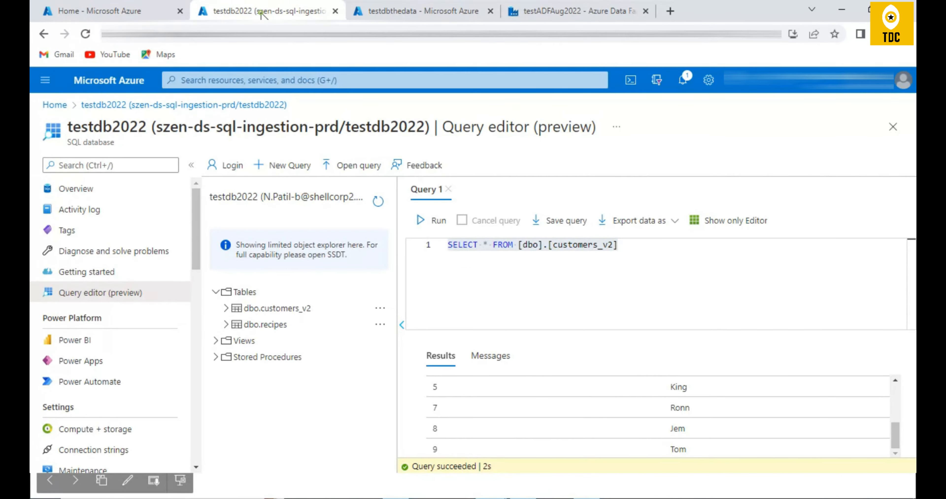
left_click(435, 13)
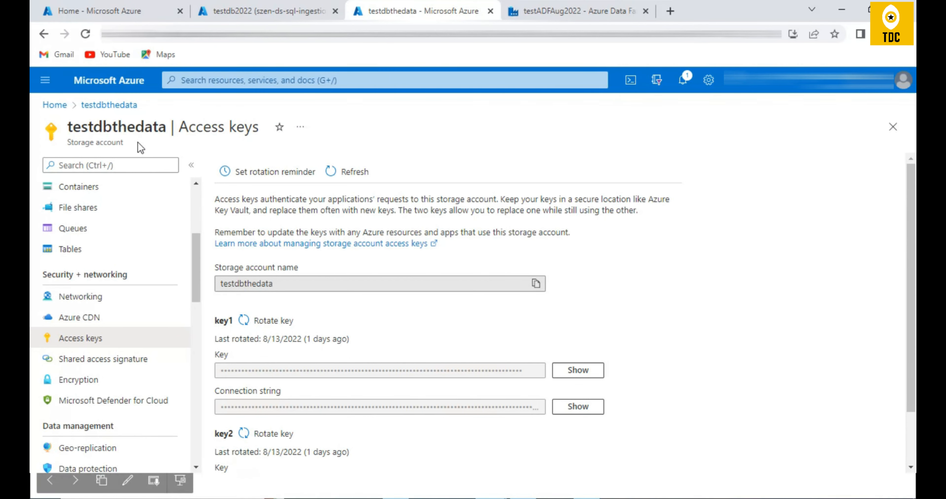
left_click(533, 13)
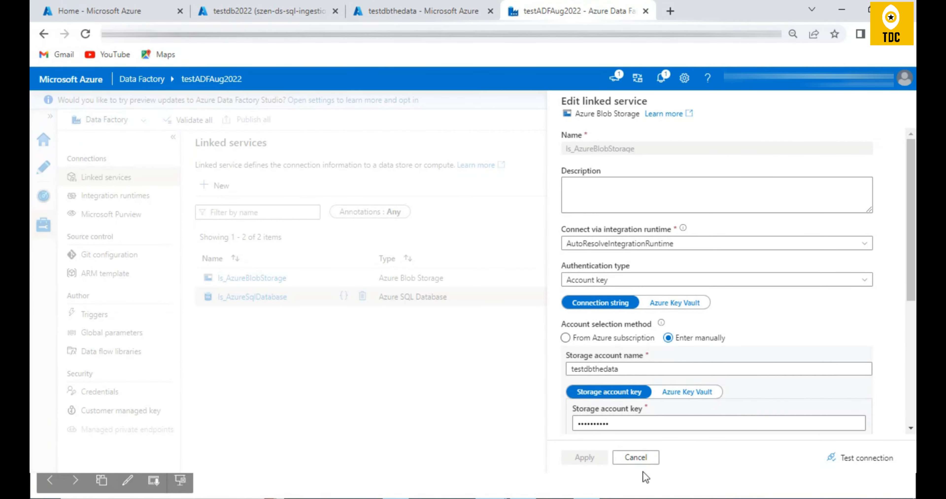
left_click(642, 458)
- Open test-container in the testdbthedata storage account, revisit the testdb2022 source table and return to Data Factory's linked services
left_click(384, 13)
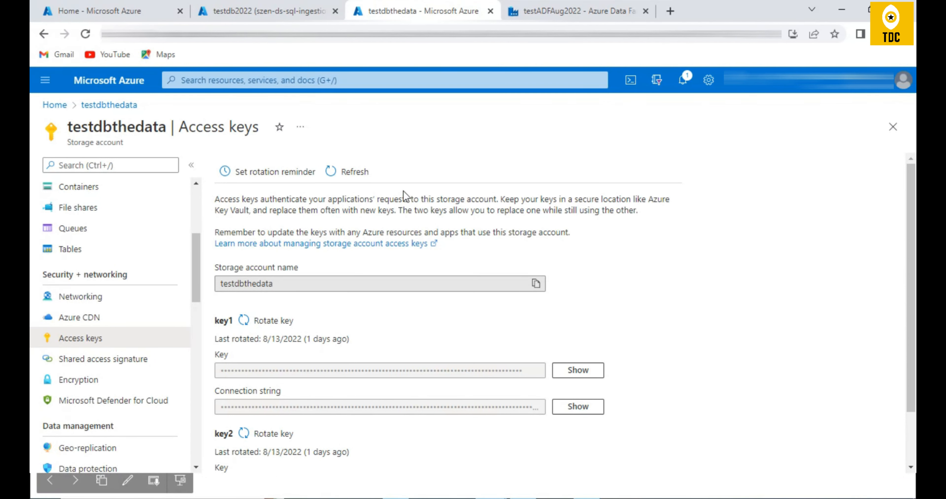
left_click(97, 188)
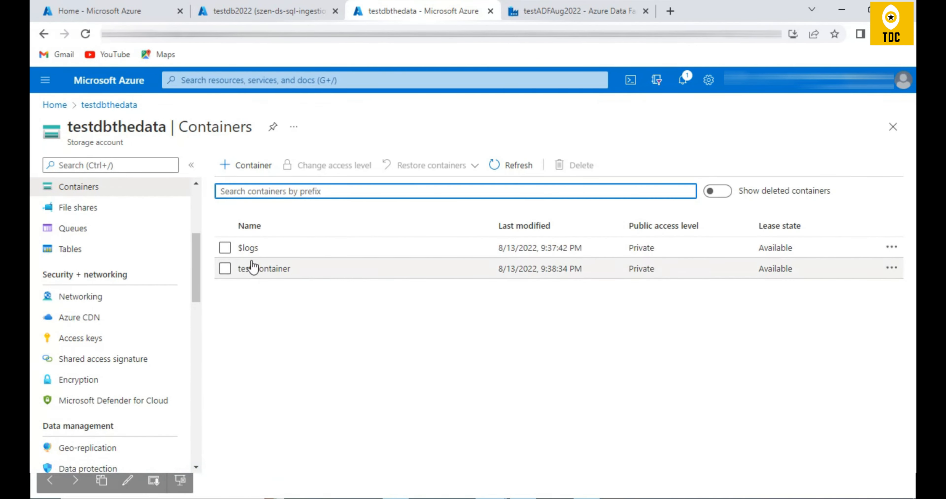
left_click(253, 268)
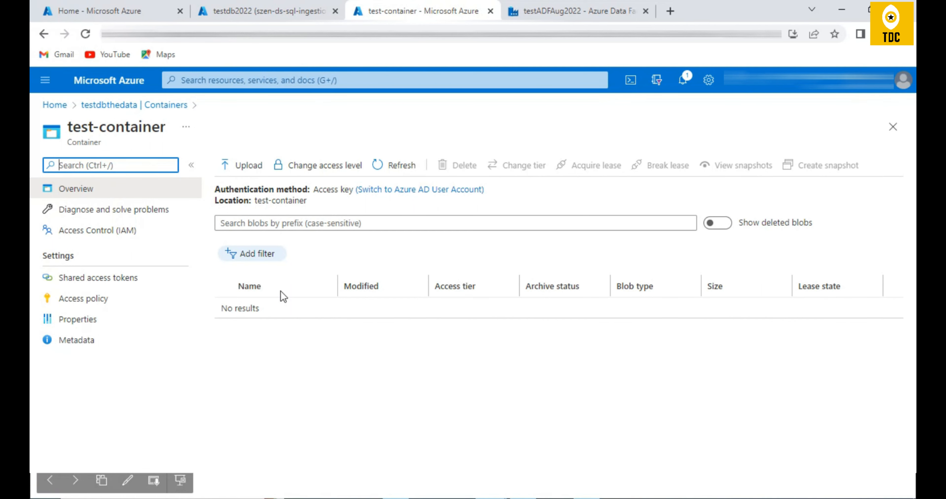
left_click(283, 12)
left_click(507, 6)
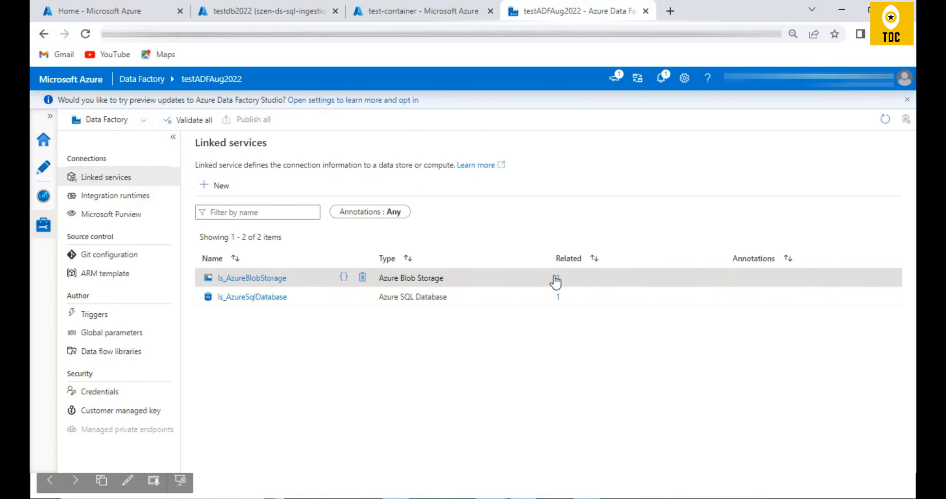
- Open the ds_DelimitedText dataset in the authoring area and compare its file path with the test-container page in Azure
left_click(41, 168)
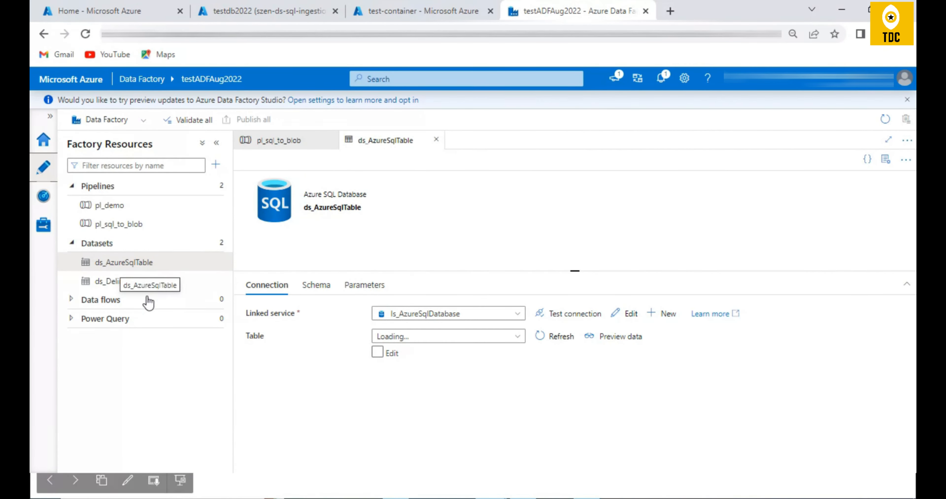
left_click(133, 281)
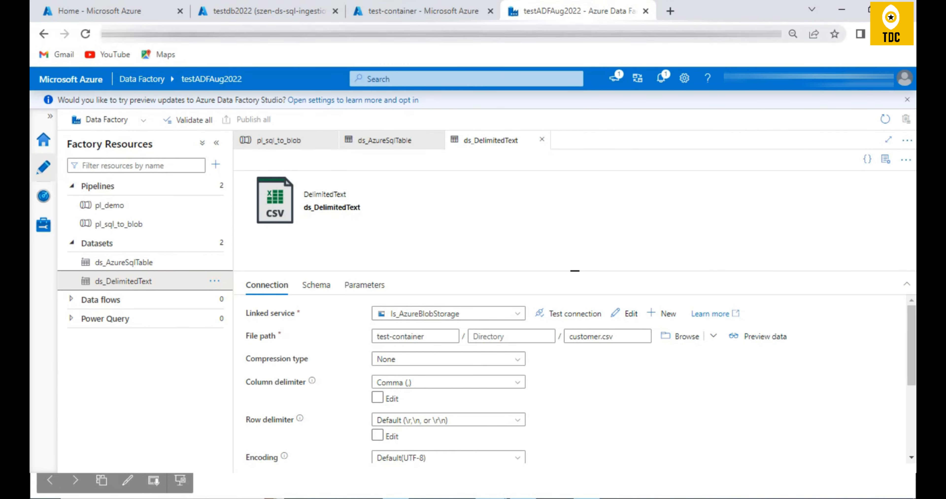
left_click(419, 12)
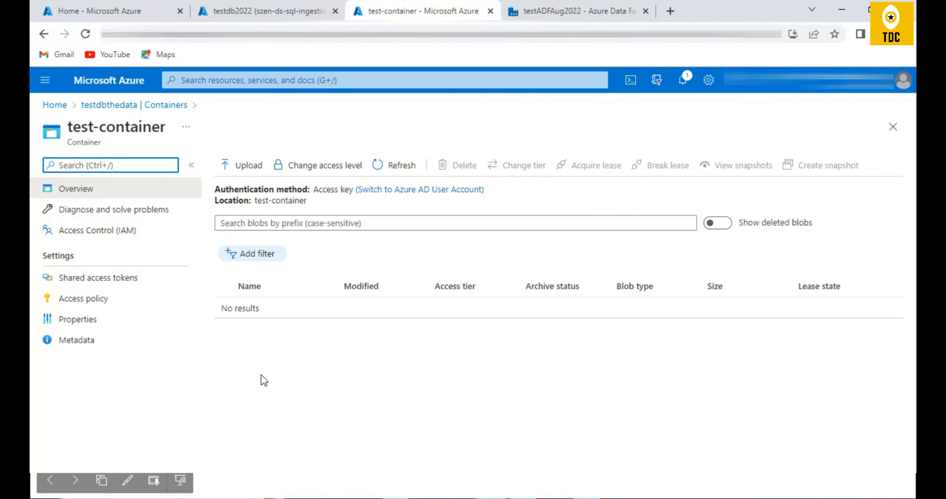
left_click(564, 13)
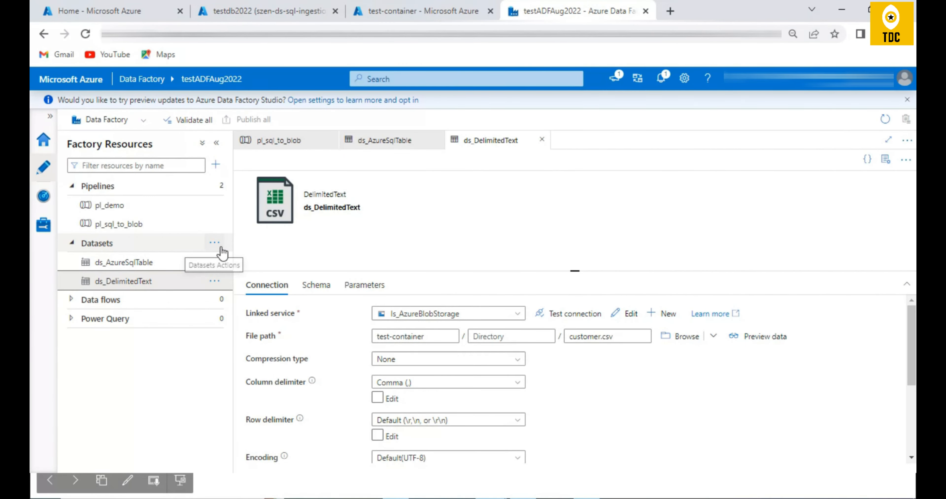
- Examine the file formats offered for a new Azure Blob Storage dataset, selecting Parquet, and cancel without creating it
left_click(215, 244)
left_click(275, 263)
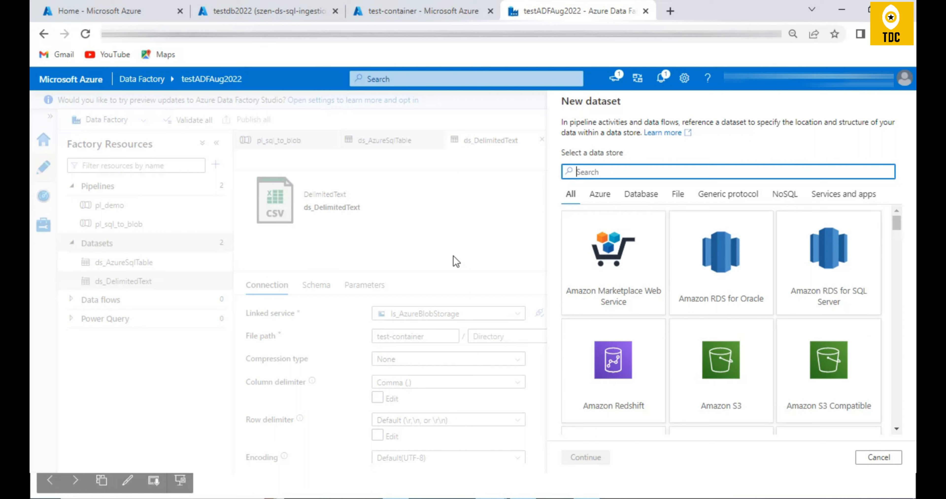
left_click(629, 172)
type("blob")
left_click(637, 230)
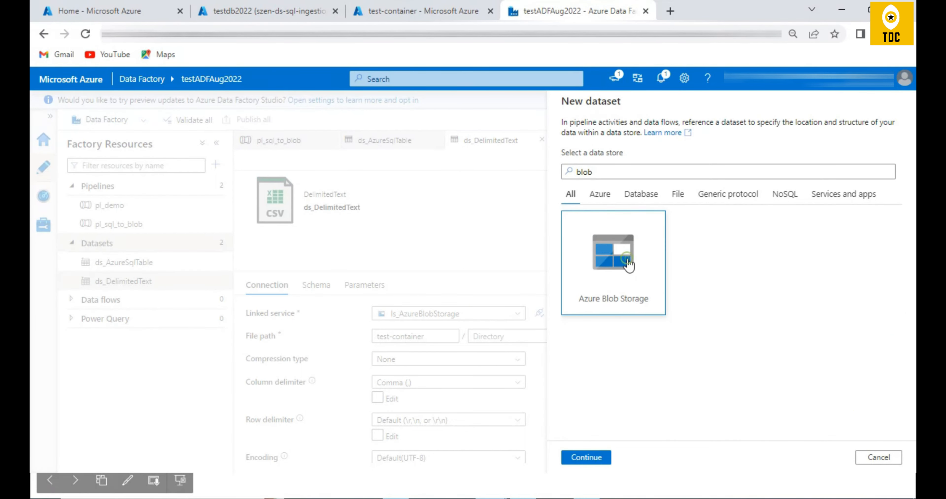
left_click(592, 463)
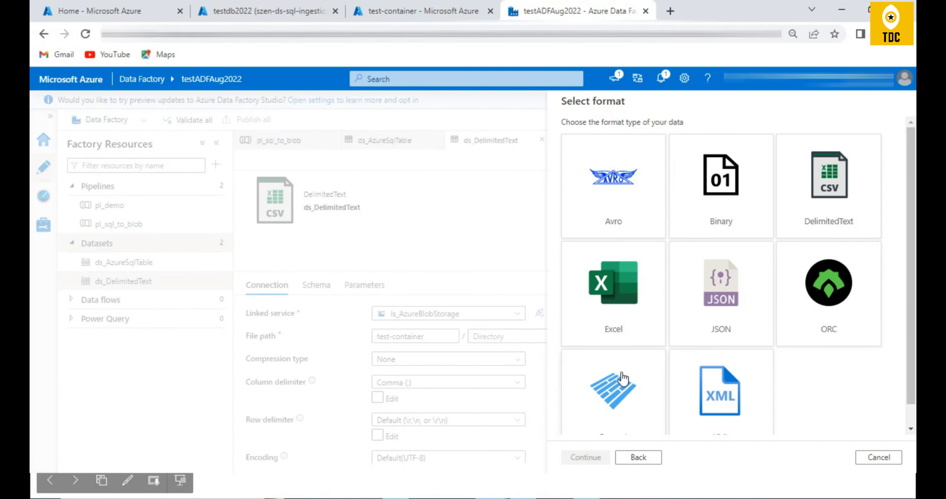
scroll(632, 381, "down", 1)
left_click(642, 398)
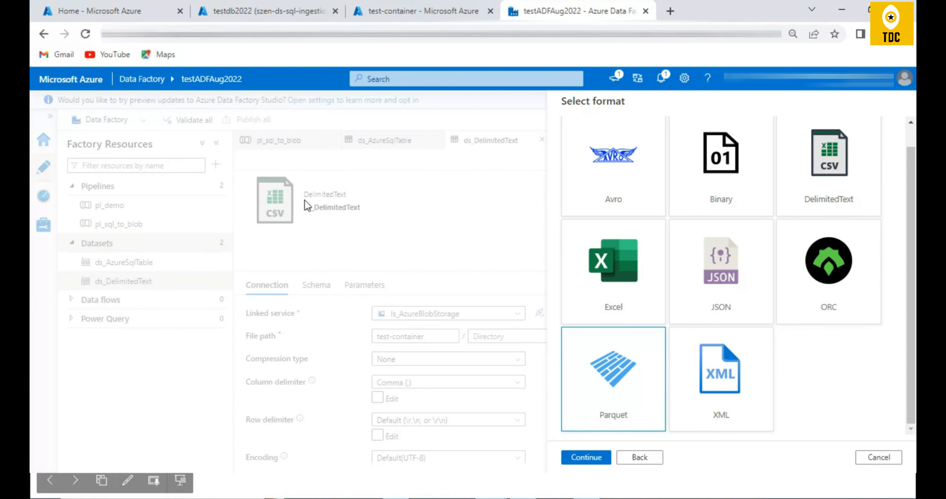
left_click(896, 457)
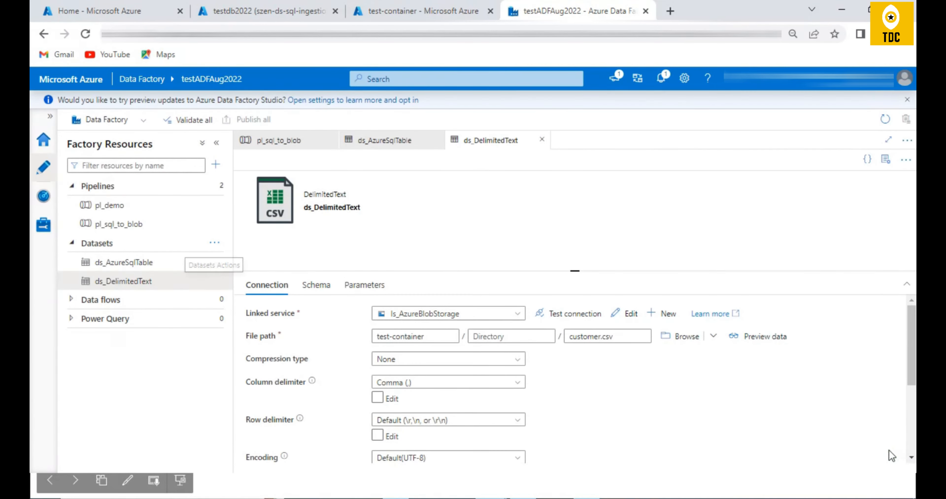
- Enlarge the ds_DelimitedText connection settings area and review the available column delimiters without changing the selection
scroll(562, 330, "down", 2)
scroll(572, 304, "up", 2)
left_click_drag(574, 272, 573, 228)
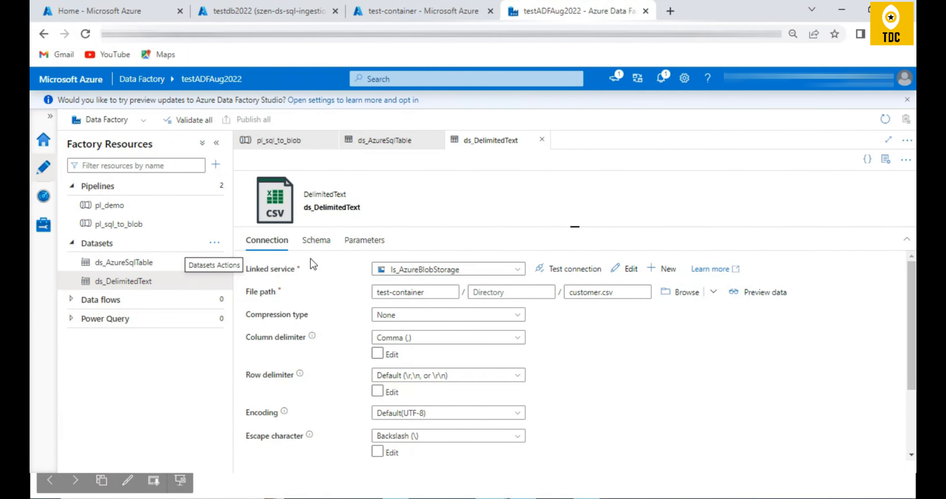
left_click(454, 337)
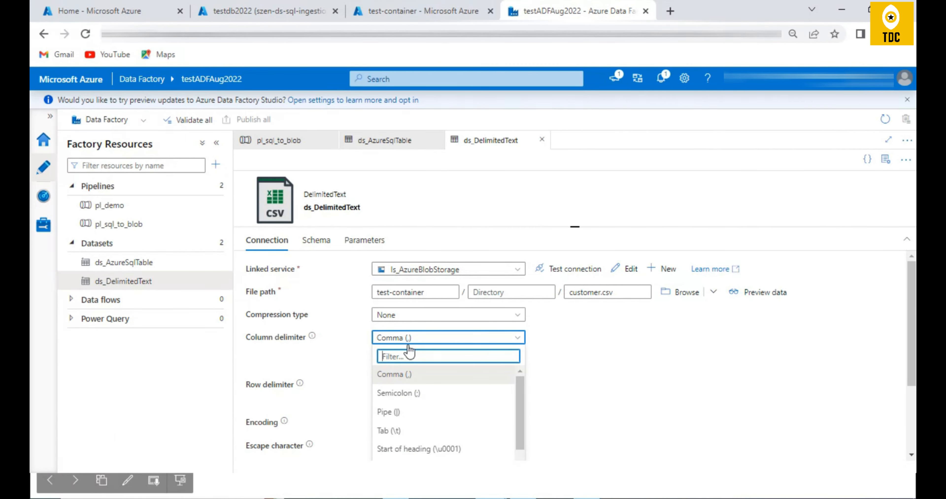
scroll(453, 411, "down", 1)
left_click(617, 376)
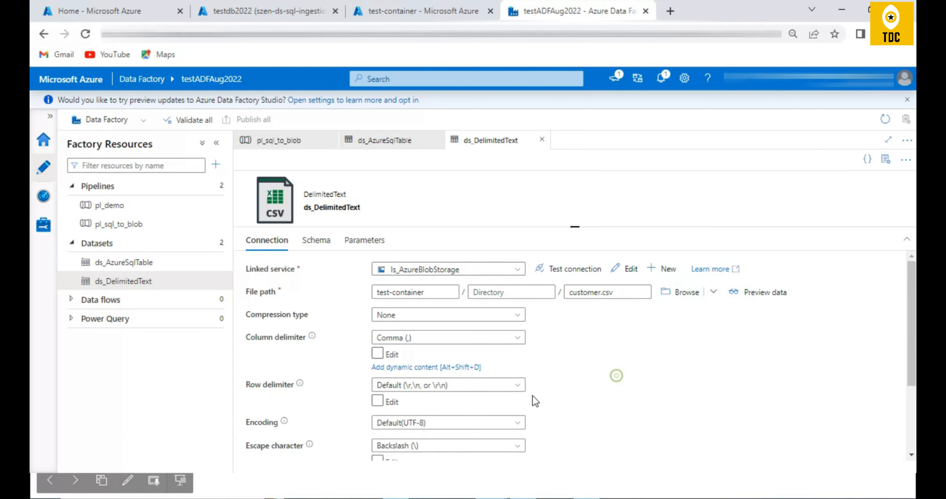
- Review the row delimiter choices for ds_DelimitedText without changing them, and look through the remaining connection settings down to the null value
left_click(449, 380)
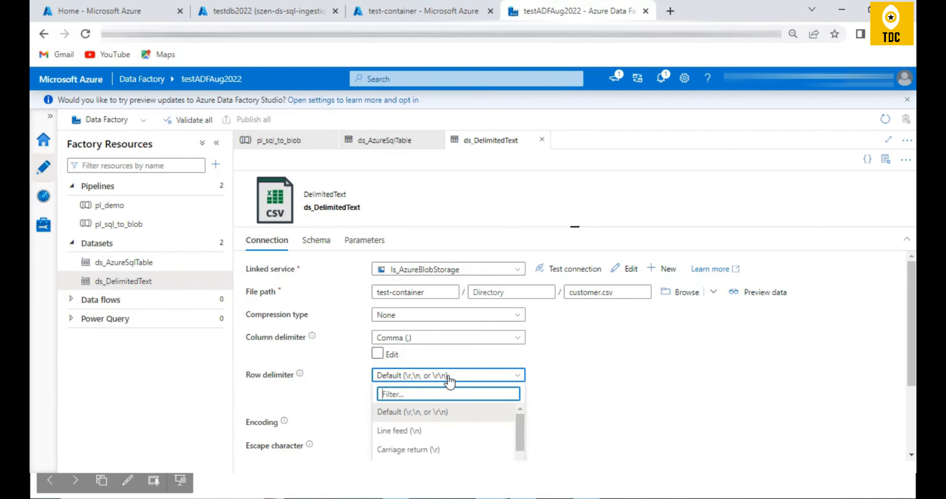
left_click(656, 395)
scroll(643, 385, "down", 2)
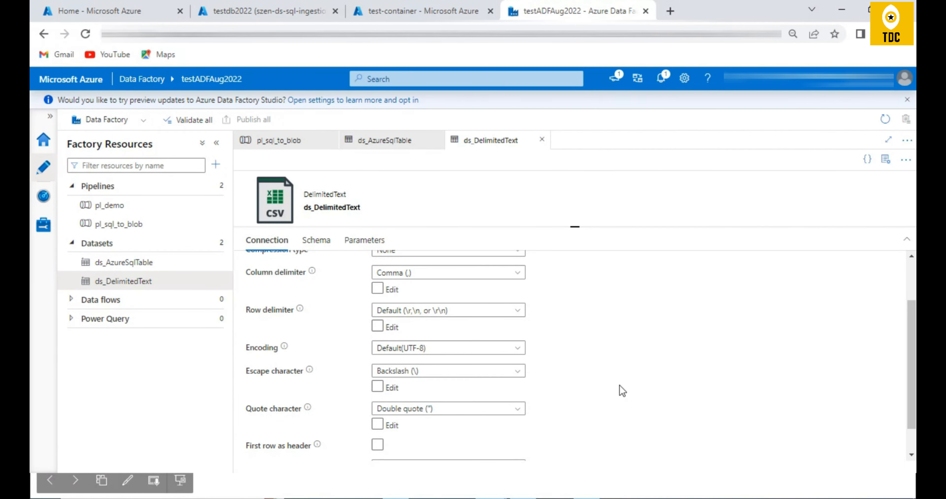
scroll(441, 396, "down", 1)
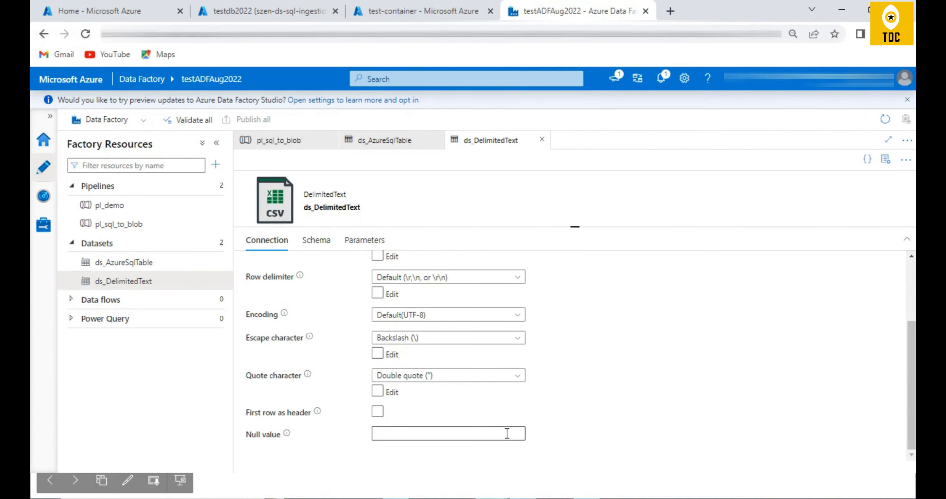
- Try the First row as header option on the ds_DelimitedText dataset and switch it back off
left_click(377, 412)
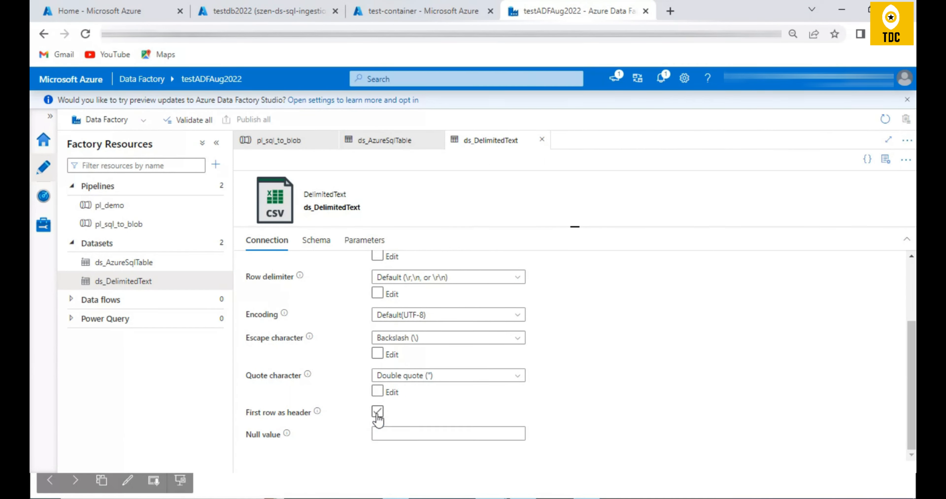
left_click(377, 411)
left_click_drag(246, 412, 315, 413)
left_click(377, 411)
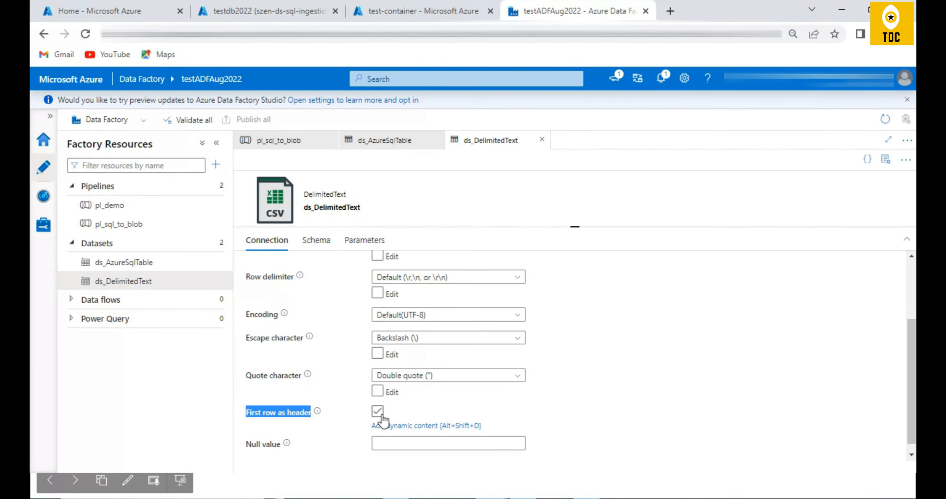
left_click(378, 415)
- View the schema of ds_DelimitedText, return to its connection settings and reduce the height of the settings area
scroll(758, 362, "up", 3)
left_click(319, 241)
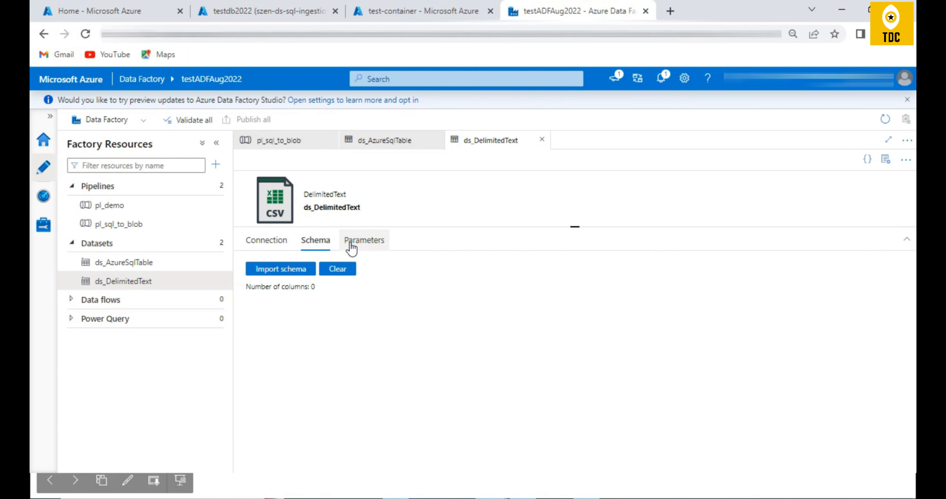
left_click(266, 241)
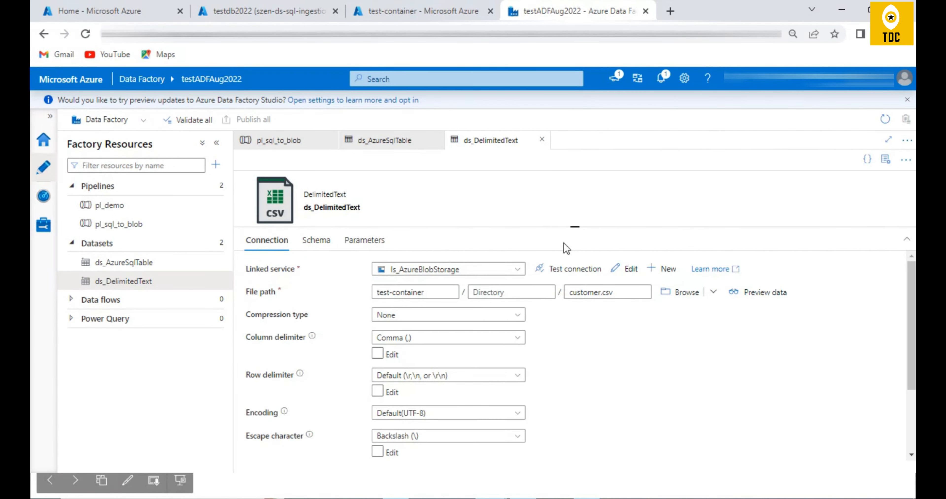
left_click_drag(578, 226, 597, 309)
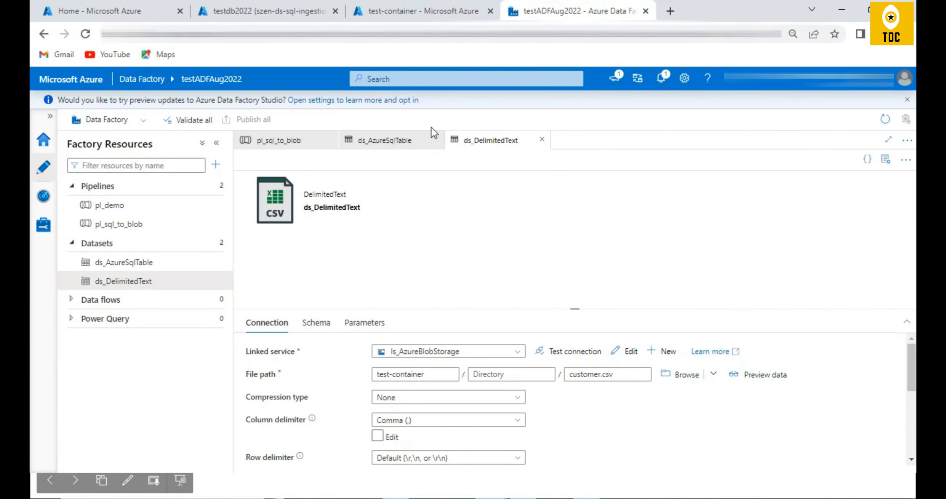
- Compare the connection settings of the ds_AzureSqlTable and ds_DelimitedText datasets, ending on ds_AzureSqlTable
left_click(110, 264)
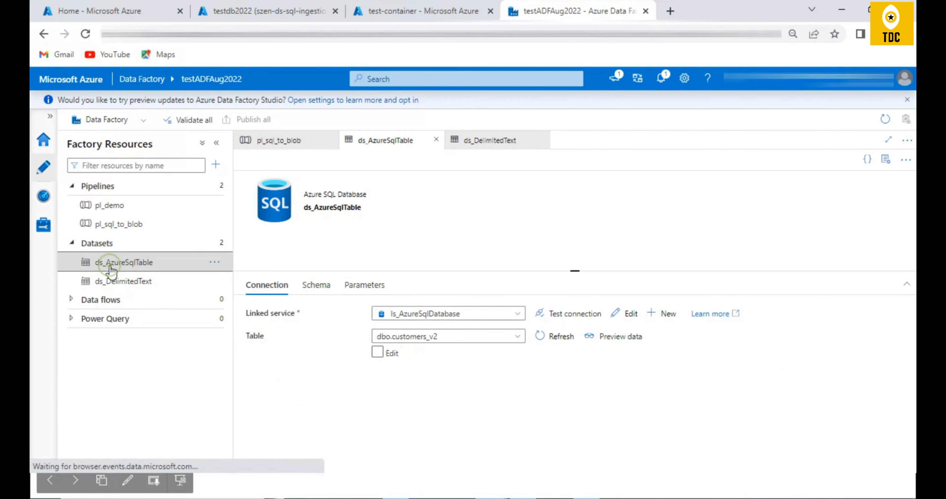
left_click(139, 281)
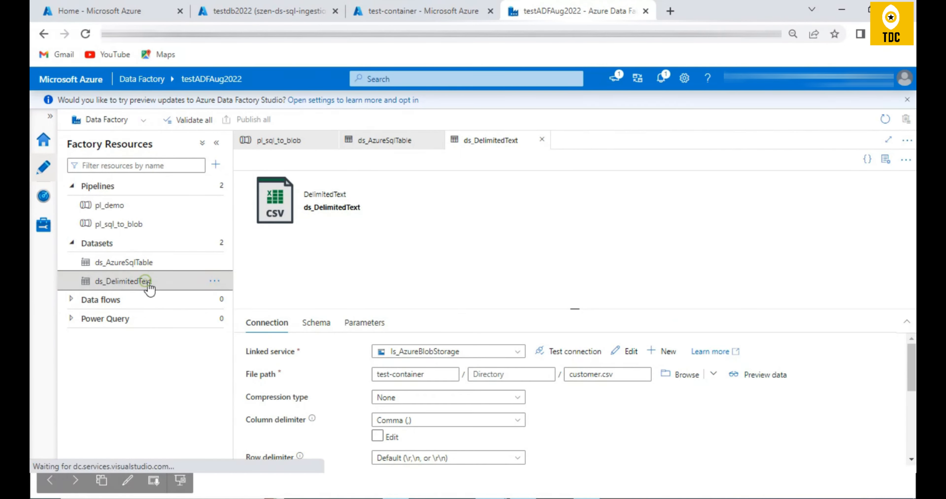
left_click(136, 263)
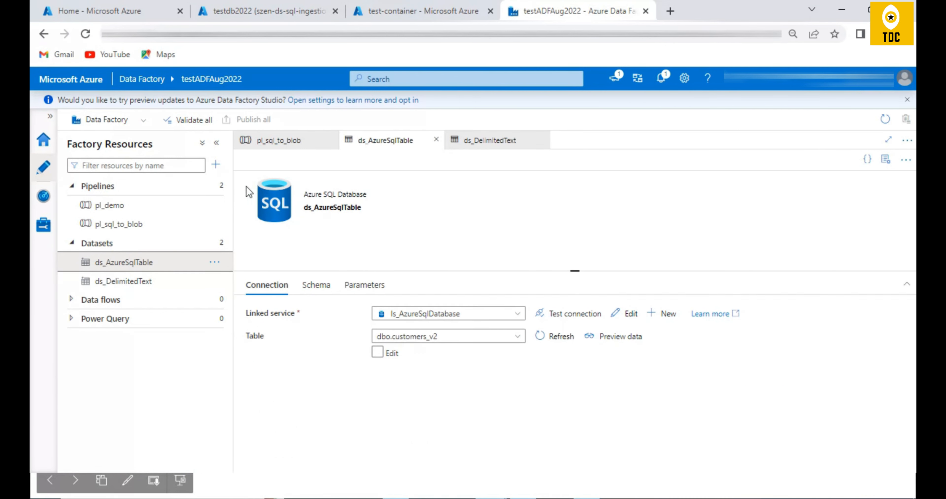
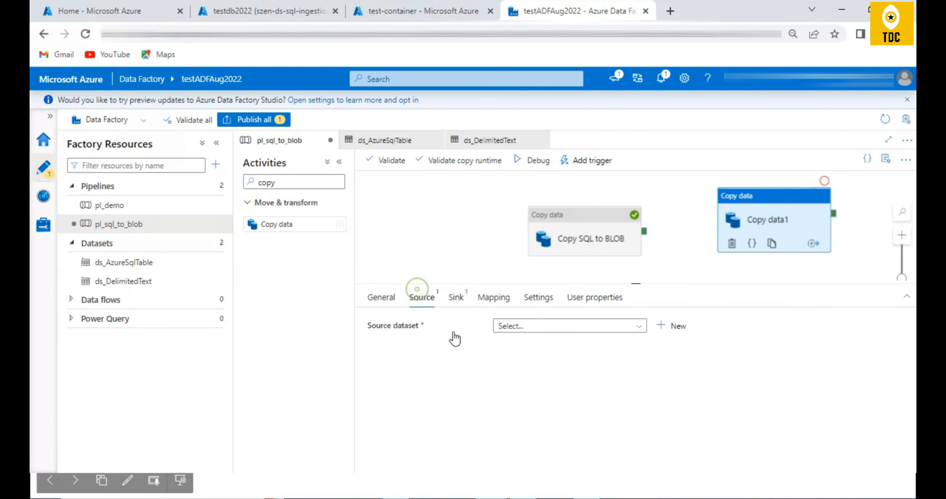
- Set ds_AzureSqlTable as the source dataset and ds_DelimitedText as the sink dataset of the Copy data1 activity
left_click(513, 326)
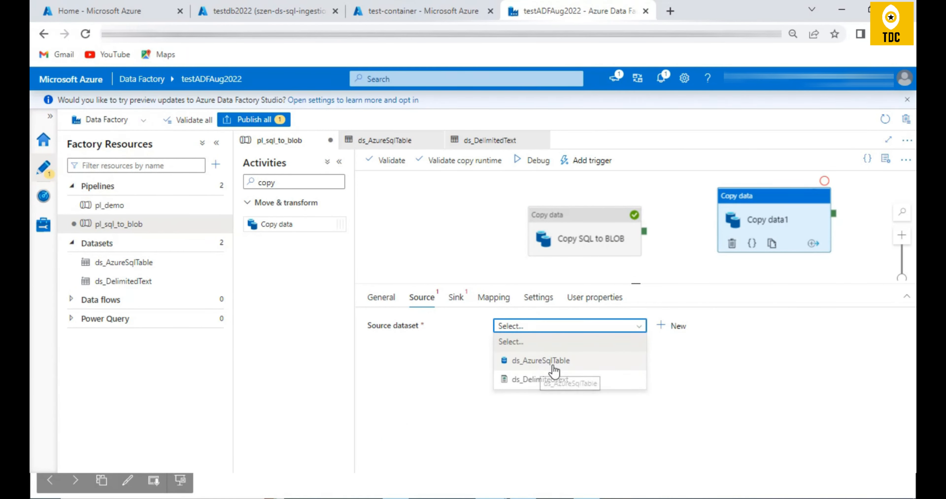
left_click(544, 361)
left_click(456, 298)
left_click(540, 329)
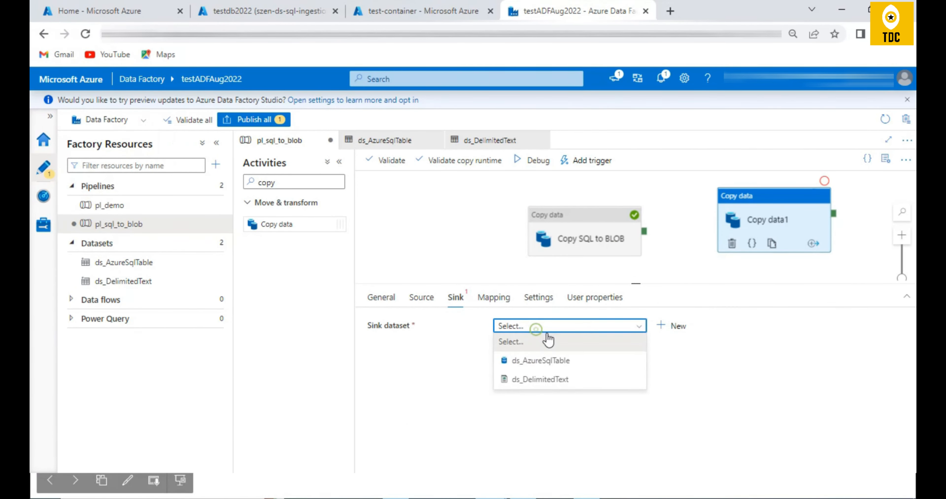
left_click(540, 379)
- Delete the Copy data1 activity from the pl_sql_to_blob pipeline
left_click(776, 207)
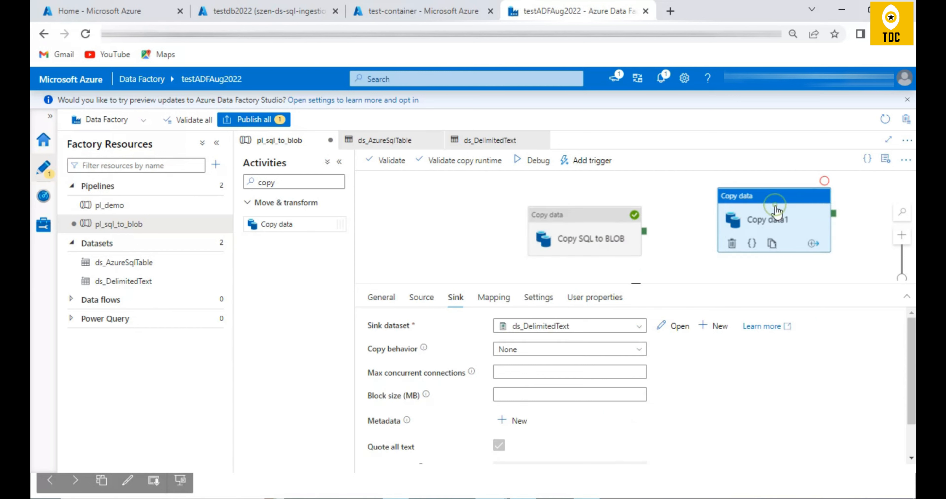
key("Delete")
- Examine the source, sink and mapping settings of the Copy SQL to BLOB activity, comparing source with sink and ending on the source
left_click(547, 246)
left_click(422, 298)
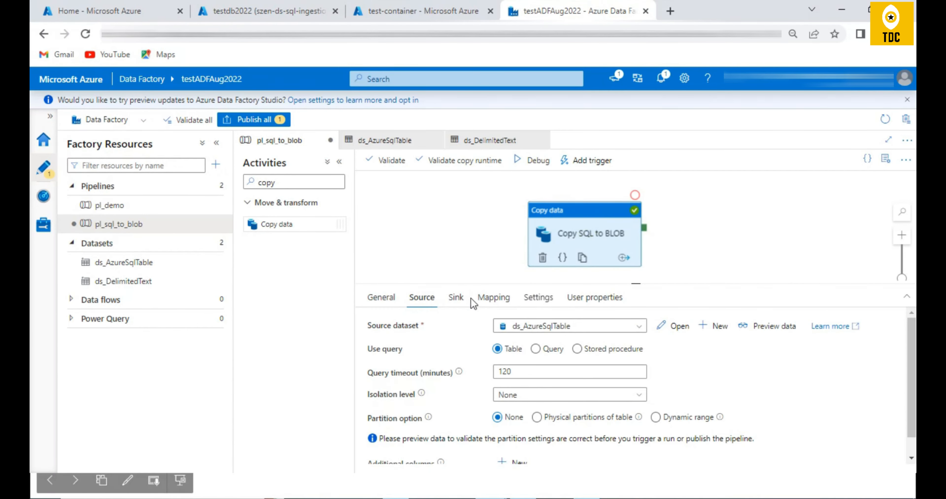
left_click(456, 298)
left_click(494, 298)
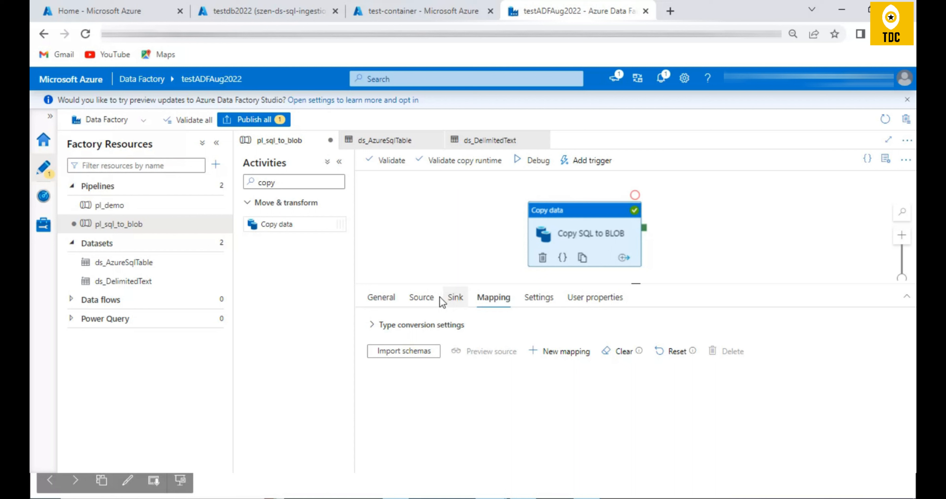
left_click(420, 299)
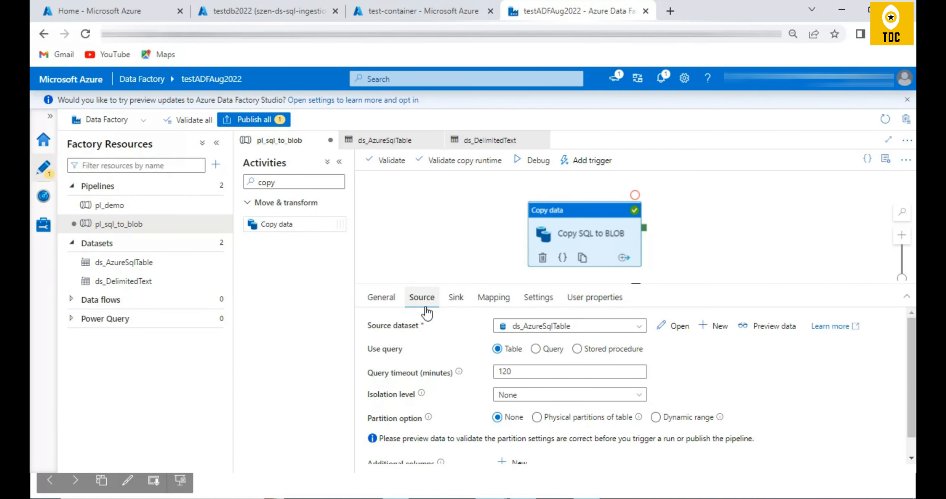
left_click(458, 302)
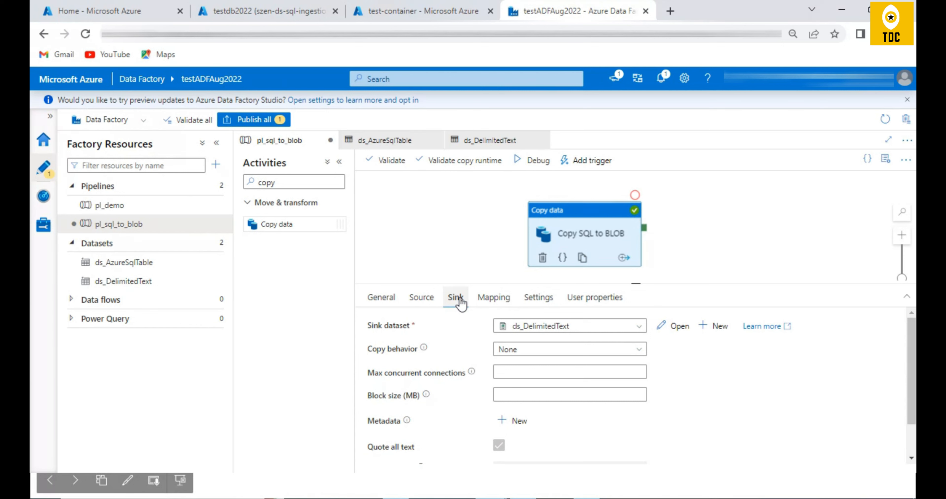
left_click(422, 298)
left_click(456, 298)
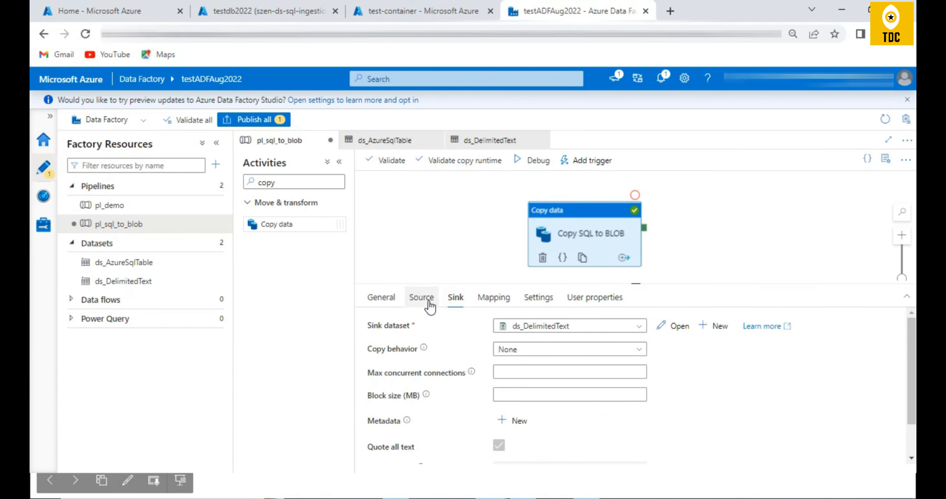
left_click(428, 302)
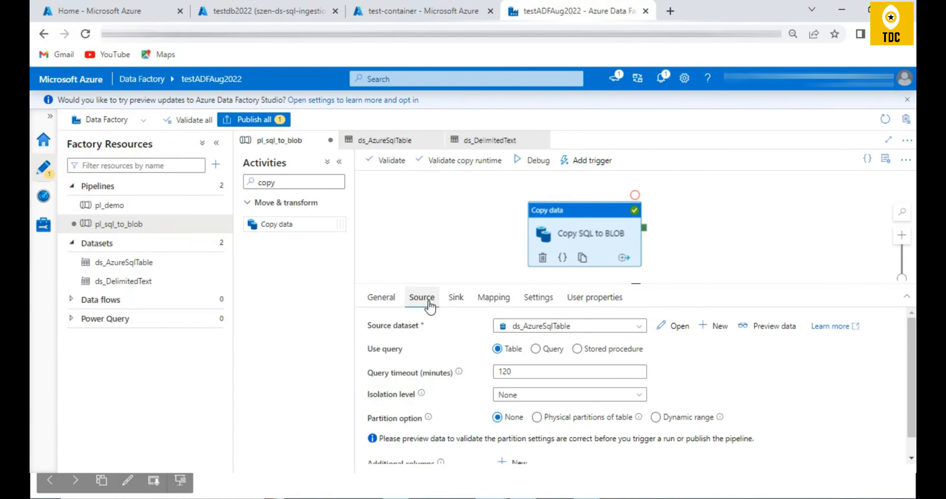
- Run pl_sql_to_blob in debug mode, refresh its run status in an enlarged output area, and check the copy activity's error details
left_click(538, 161)
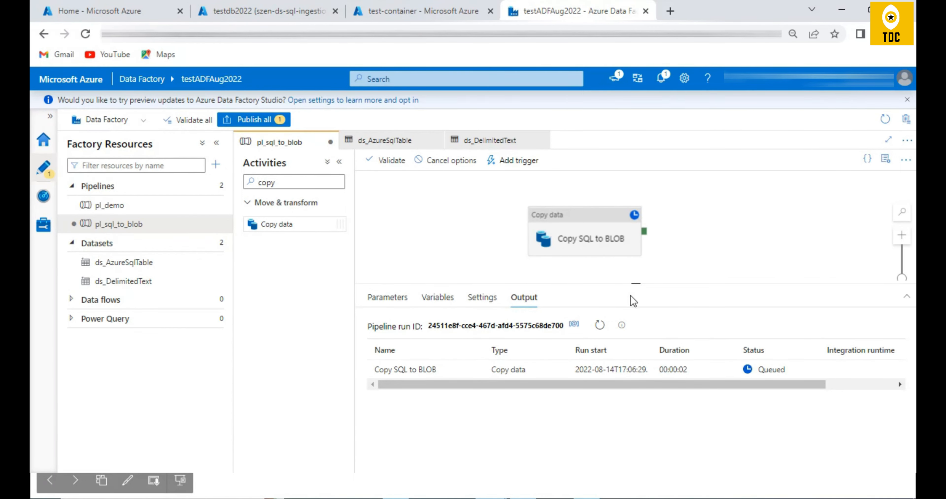
left_click_drag(638, 285, 637, 273)
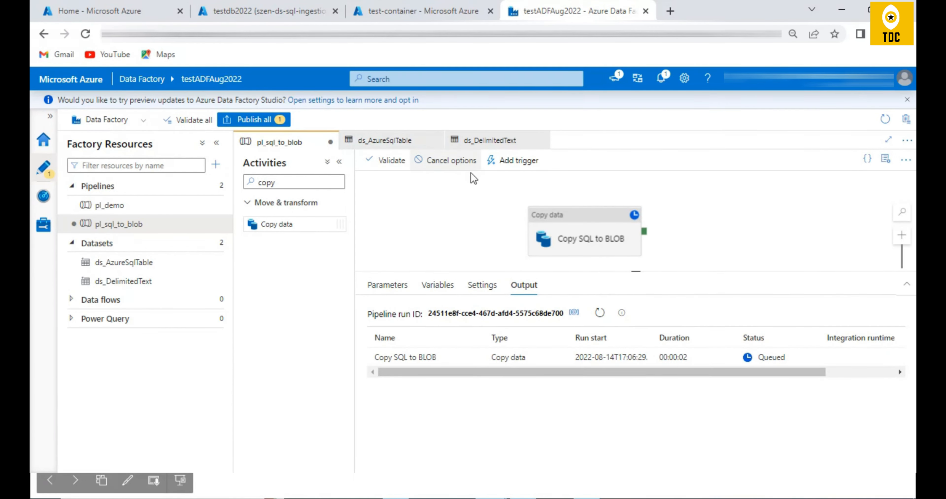
left_click(602, 313)
left_click(602, 313)
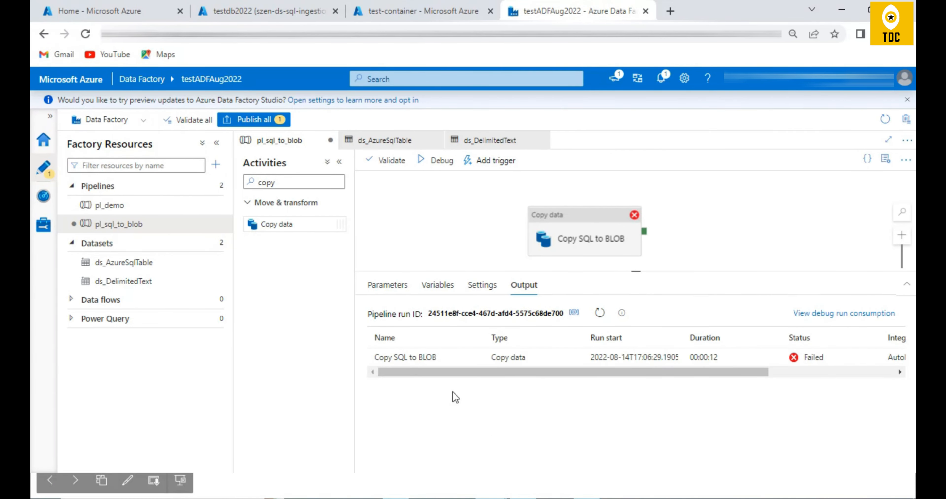
left_click(465, 357)
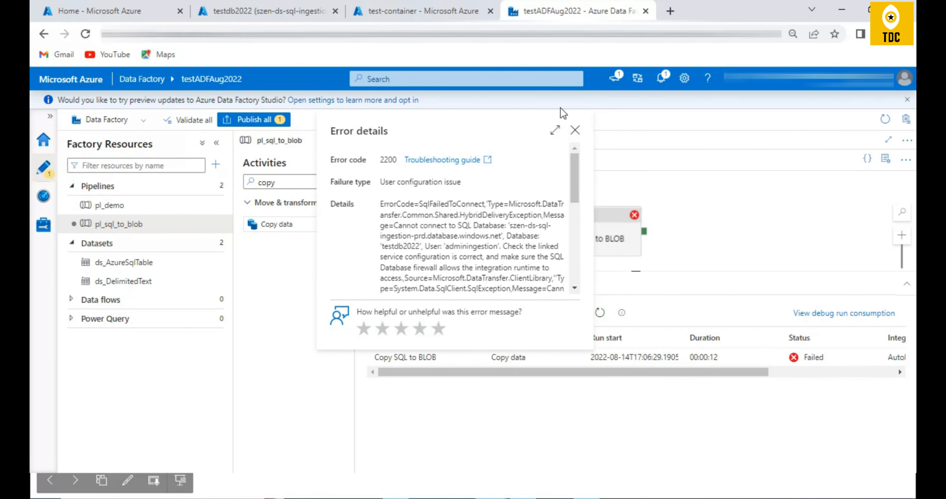
left_click(574, 130)
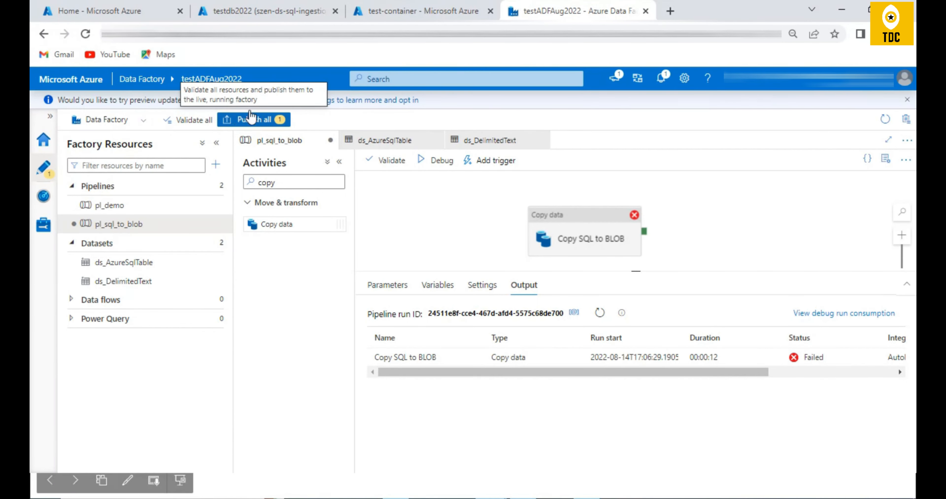
- Reload the Data Factory page, discarding unpublished changes, and check the source and sink settings of Copy SQL to BLOB
left_click(85, 34)
left_click(549, 107)
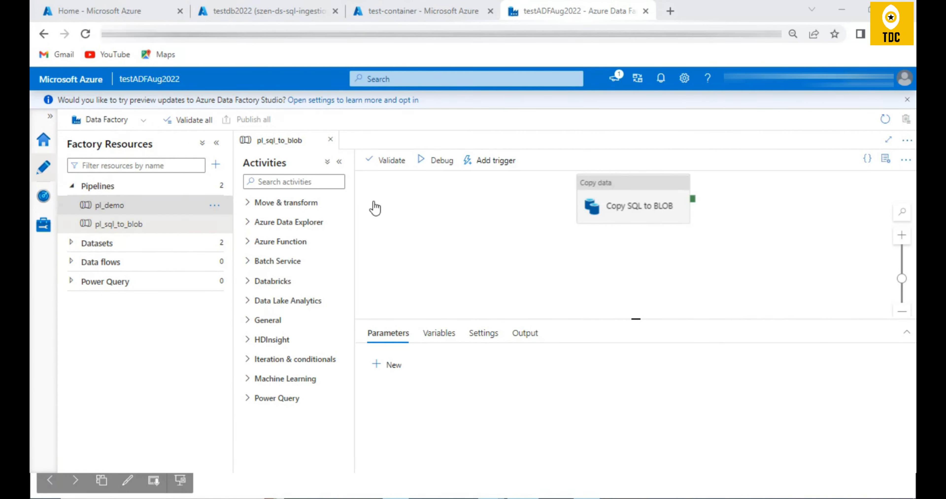
left_click(608, 204)
left_click(424, 335)
left_click(454, 333)
scroll(478, 367, "down", 3)
scroll(478, 367, "up", 3)
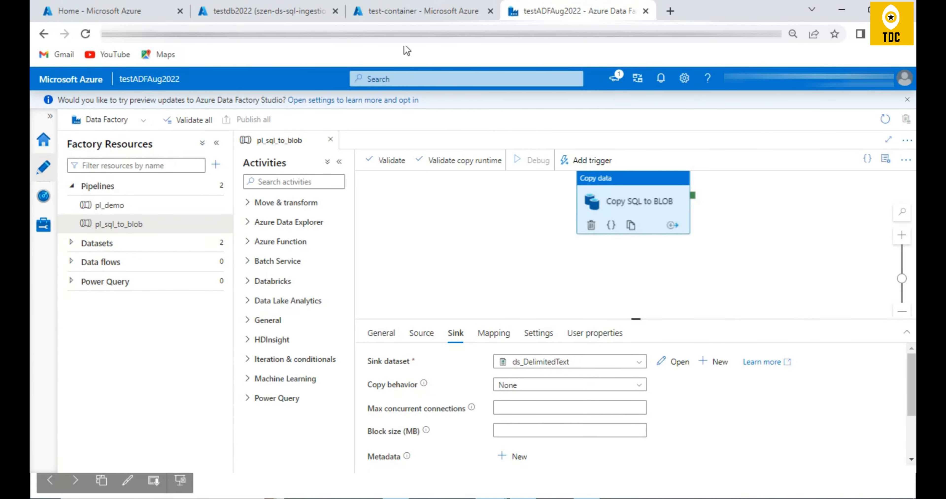
- Refresh the blob list of test-container in the Azure portal, and debug pl_sql_to_blob again in Data Factory, refreshing its run status
left_click(412, 15)
left_click(388, 165)
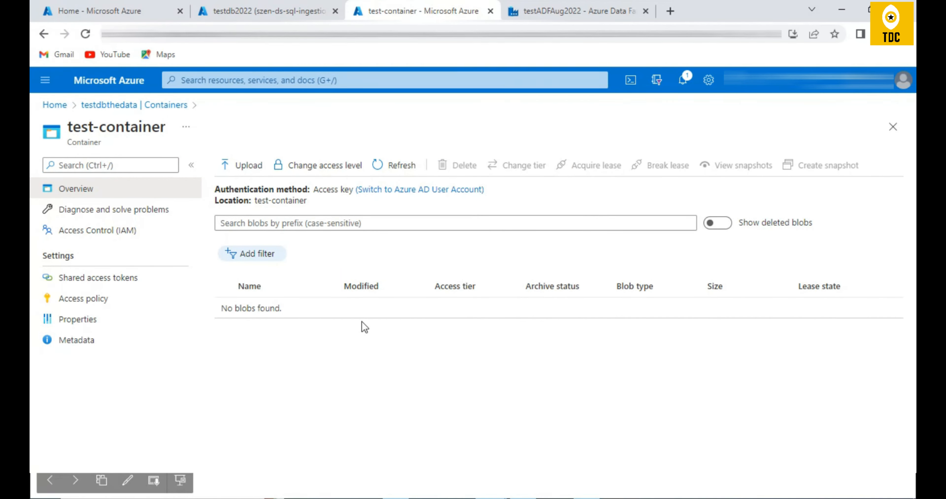
left_click(547, 14)
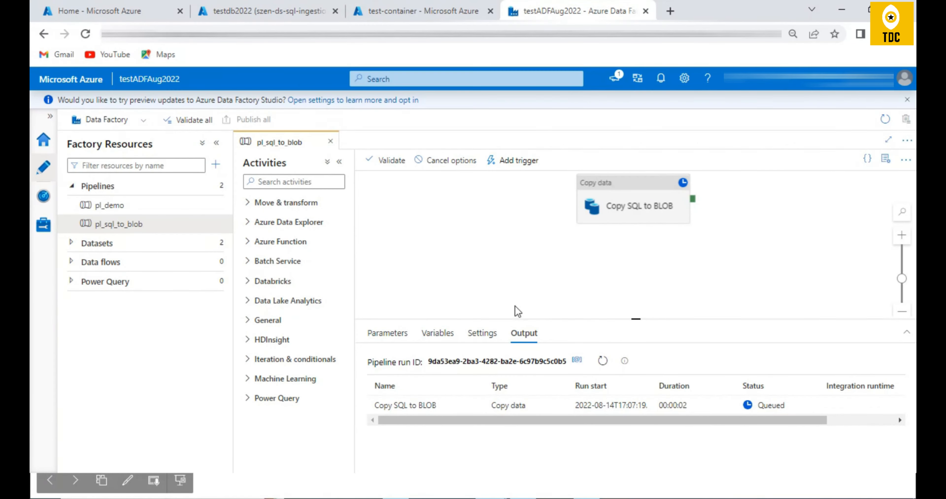
left_click(602, 360)
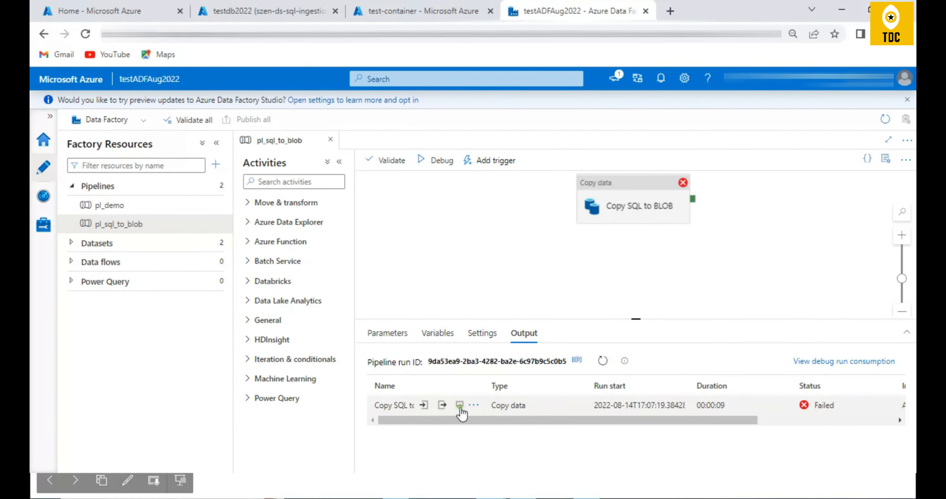
- Check the error details and the input JSON of the Copy SQL to BLOB debug run
left_click(459, 406)
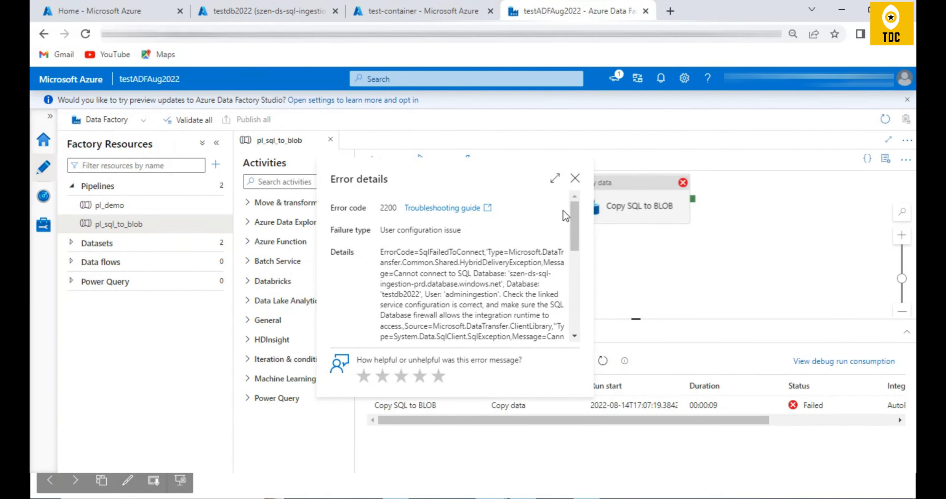
left_click(575, 178)
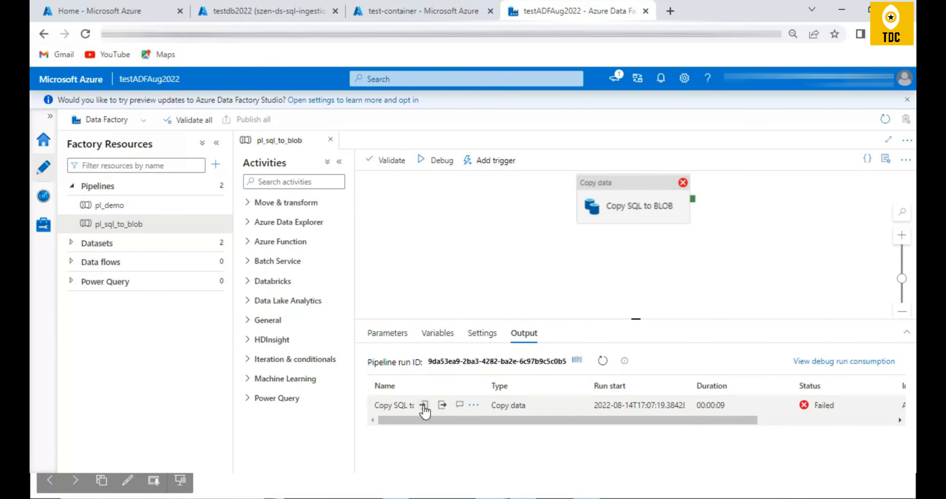
left_click(424, 405)
scroll(330, 316, "down", 5)
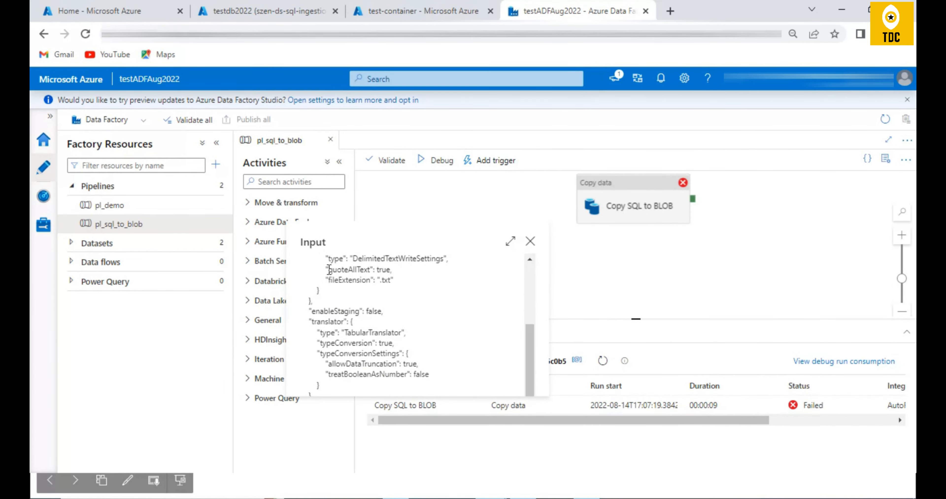
left_click(530, 241)
- Look through the output JSON of the Copy SQL to BLOB debug run and close it
mouse_move(415, 409)
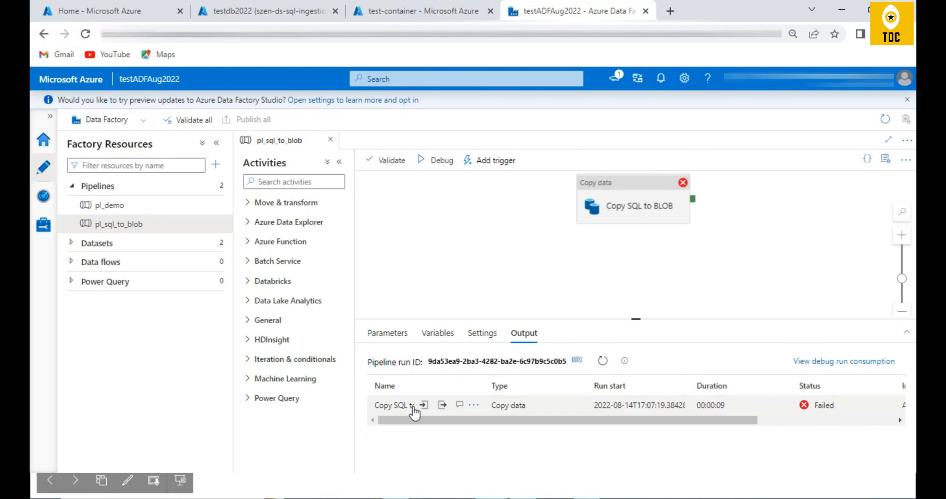
left_click(443, 405)
scroll(359, 301, "down", 2)
scroll(360, 290, "up", 2)
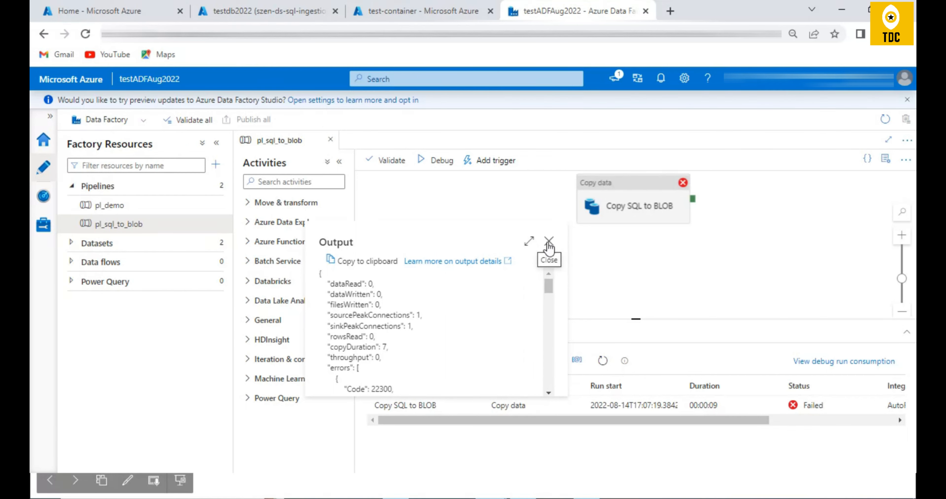
left_click(549, 243)
- Read the copy run's error details down to the firewall rule guidance, and open the server firewall settings of testdb2022 in the Azure portal
left_click(462, 405)
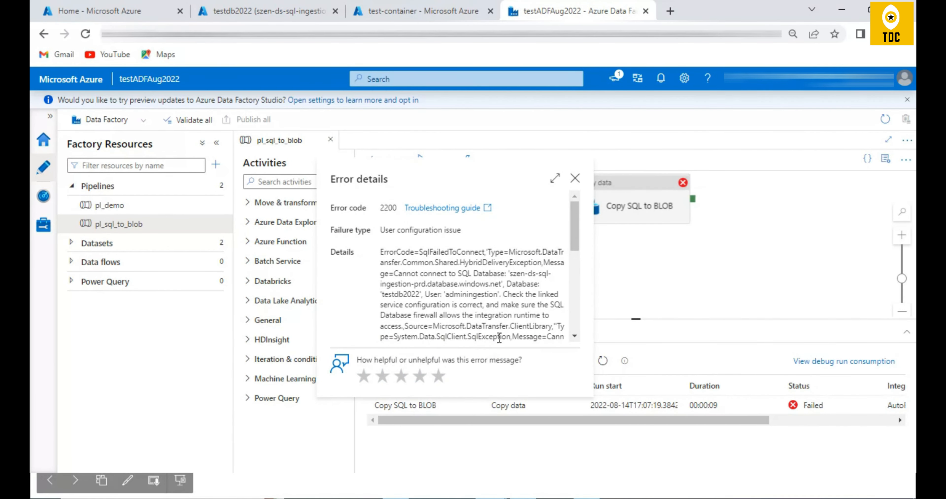
scroll(521, 306, "down", 5)
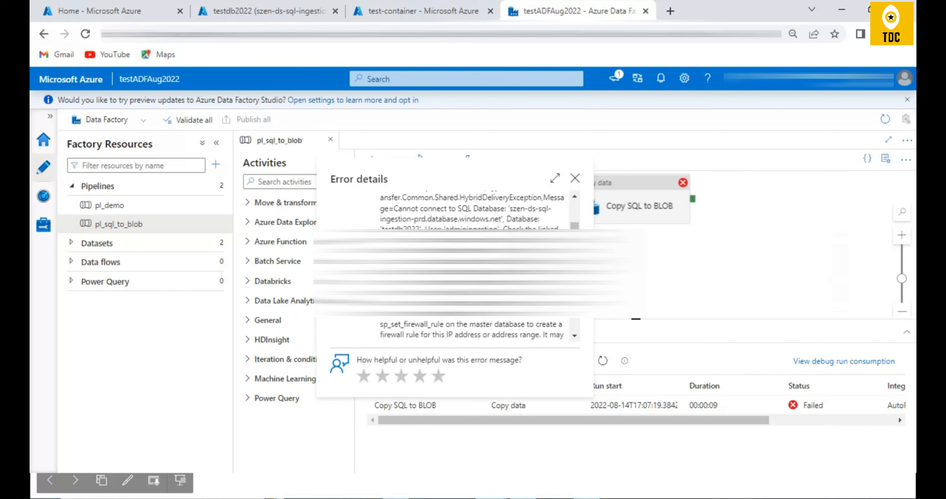
double_click(515, 293)
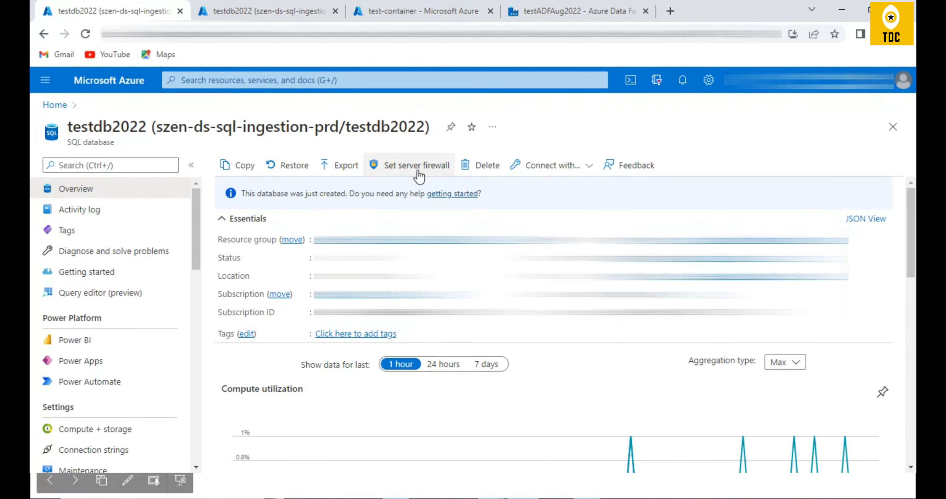
left_click(408, 164)
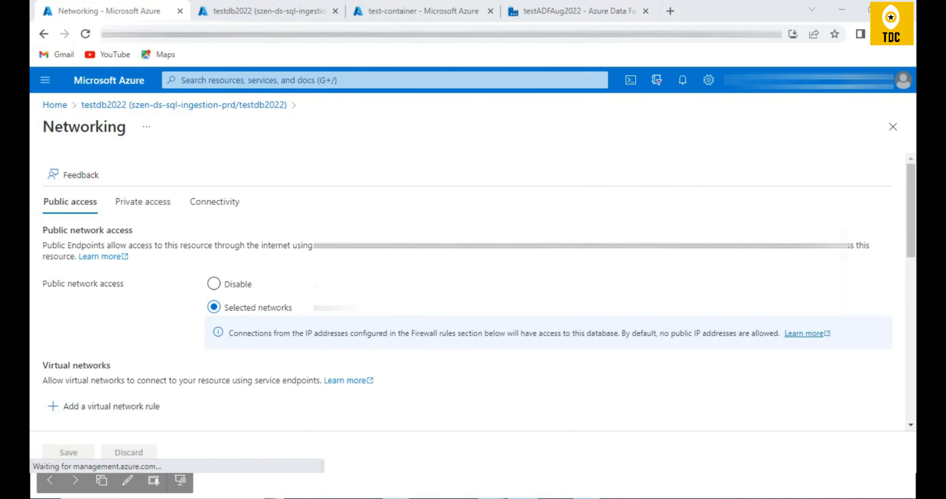
- Return to Data Factory and review the source and sink settings of the Copy SQL to BLOB activity
left_click(579, 11)
left_click(433, 342)
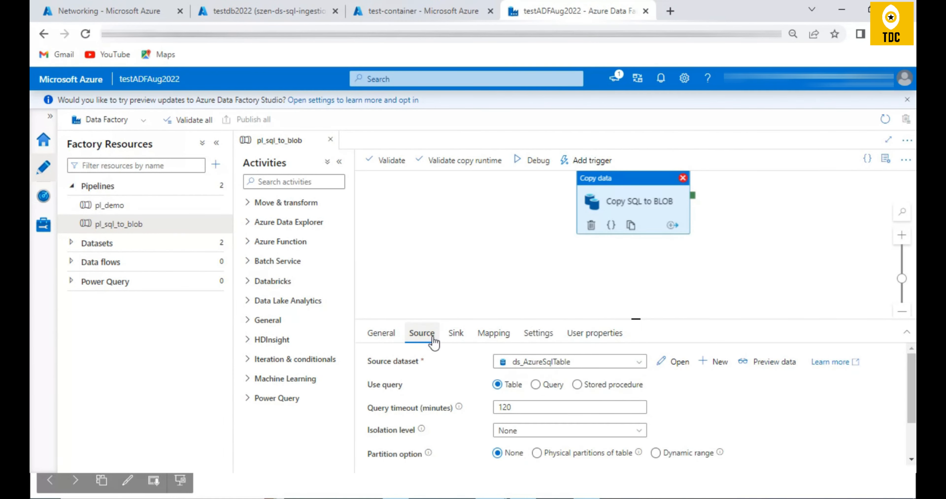
left_click(456, 338)
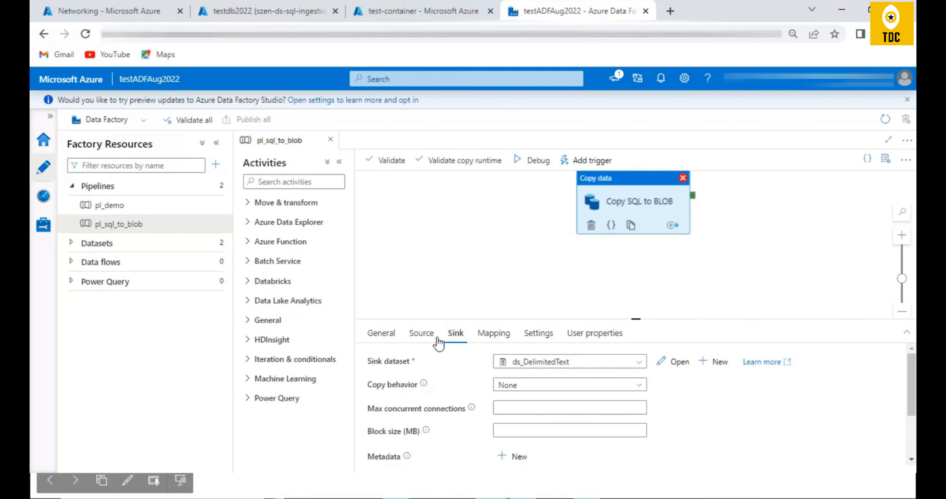
- Open the source dataset ds_AzureSqlTable, test the connection of its ls_AzureSqlDatabase linked service, and close the dataset
left_click(421, 334)
left_click(671, 363)
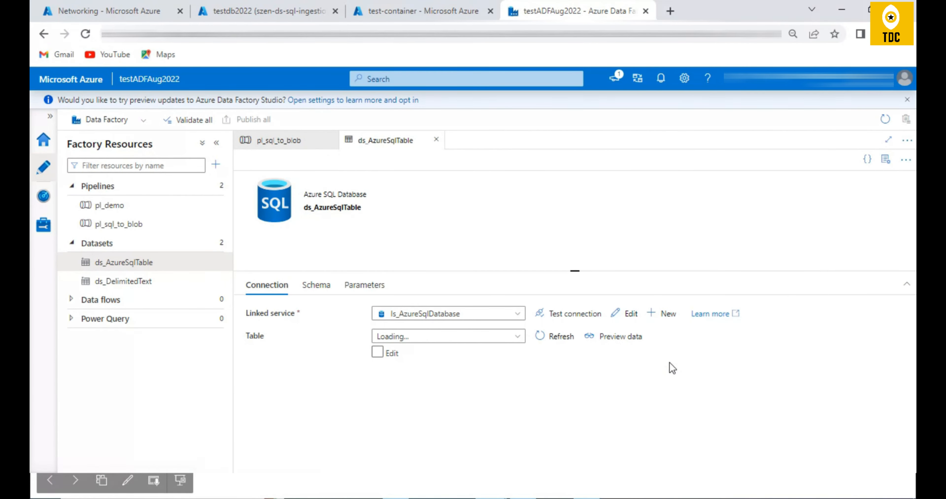
left_click(568, 315)
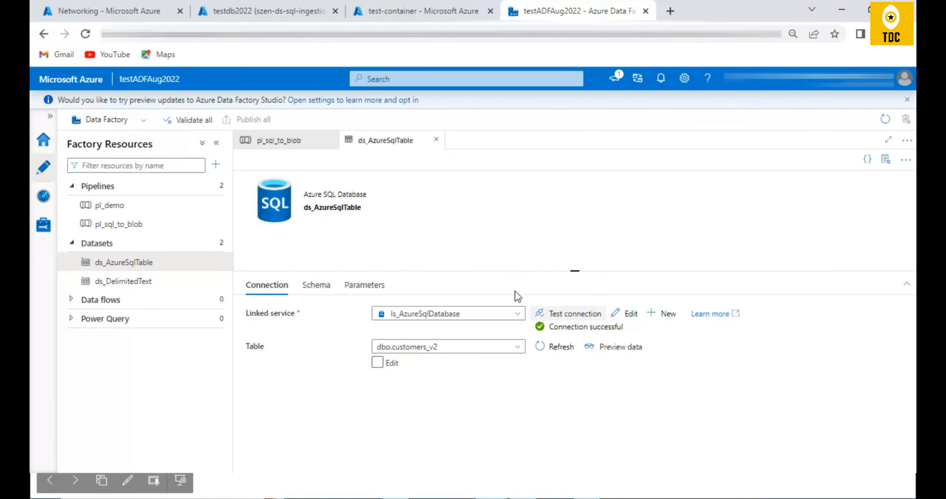
left_click(436, 140)
- Run pl_sql_to_blob in debug mode once more, refresh its run status and enlarge the output area
left_click(529, 164)
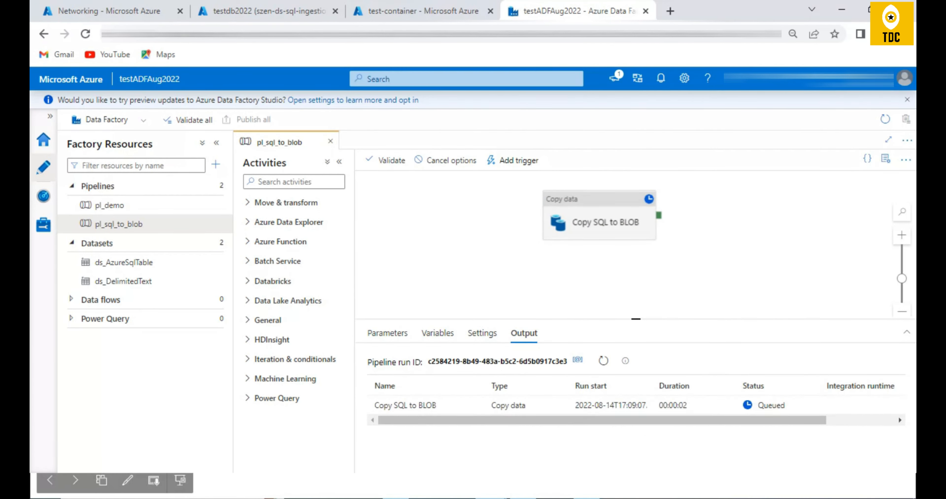
left_click(604, 362)
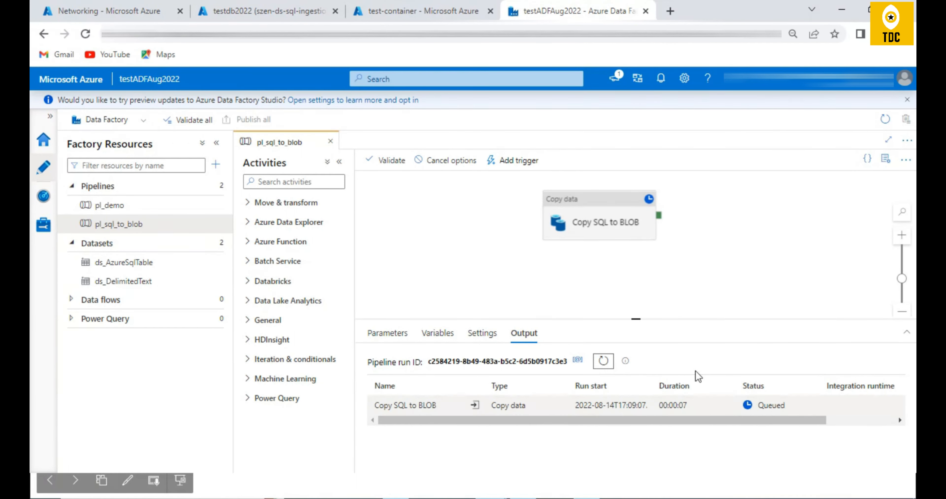
left_click_drag(642, 320, 640, 282)
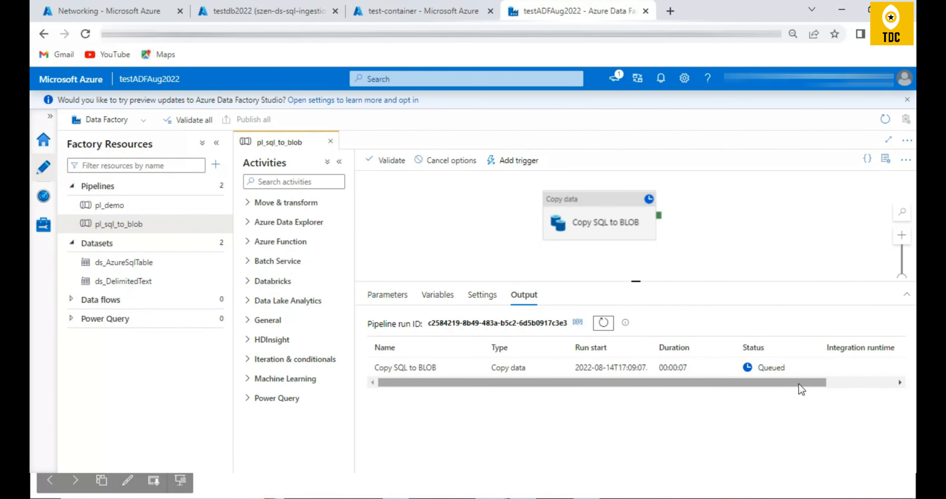
- Refresh the pl_sql_to_blob run status and rerun the pipeline in debug mode, checking the Copy SQL to BLOB activity between runs
left_click(604, 323)
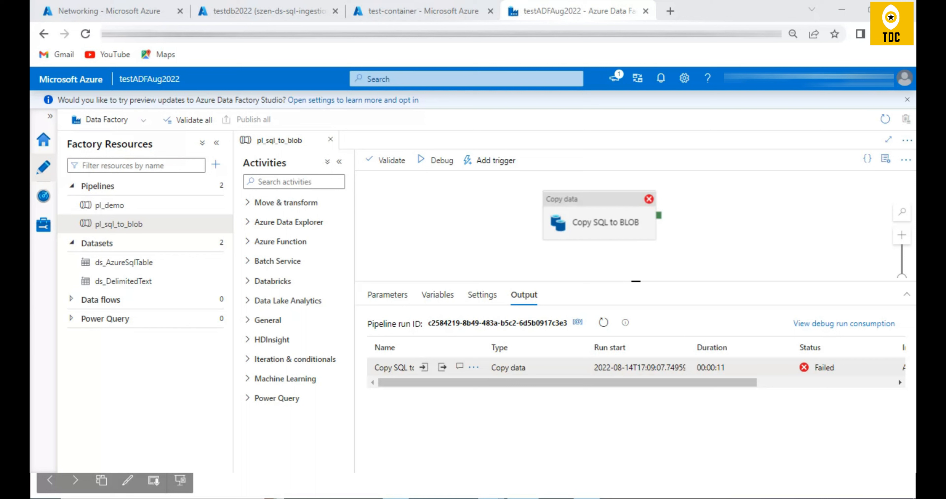
left_click(442, 161)
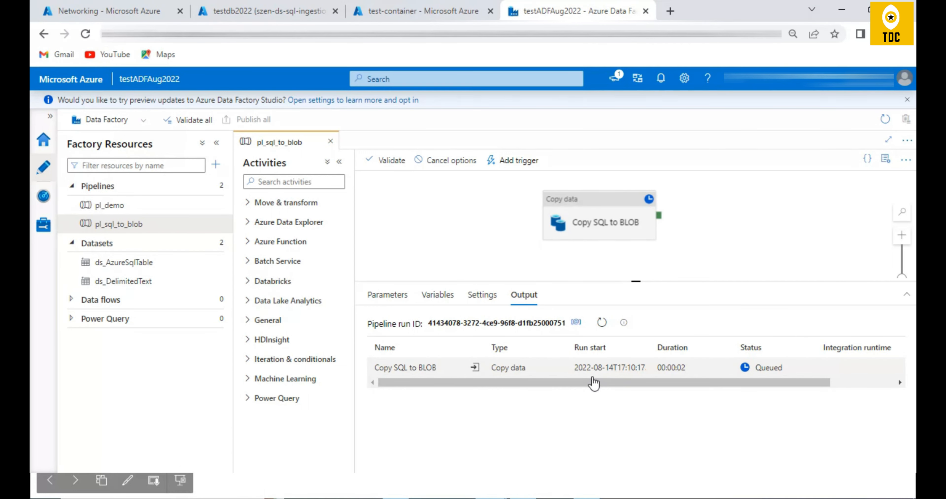
left_click(602, 327)
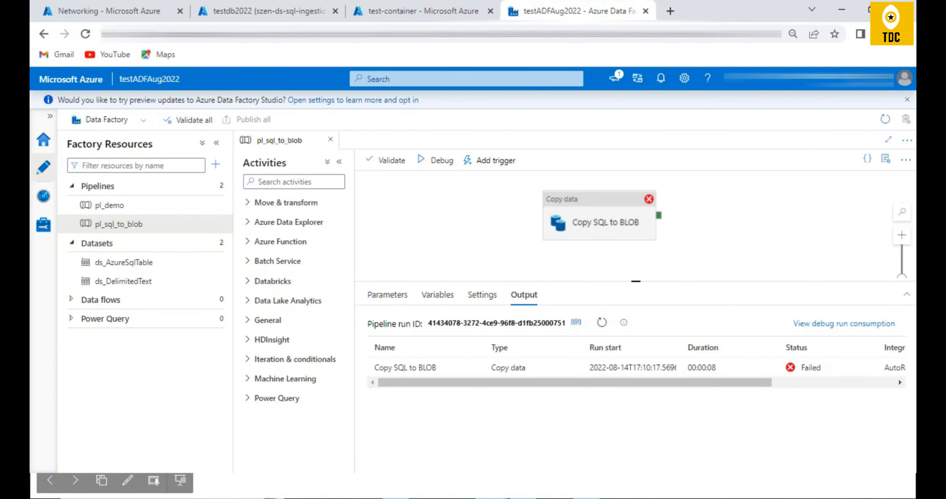
left_click(599, 220)
left_click(517, 164)
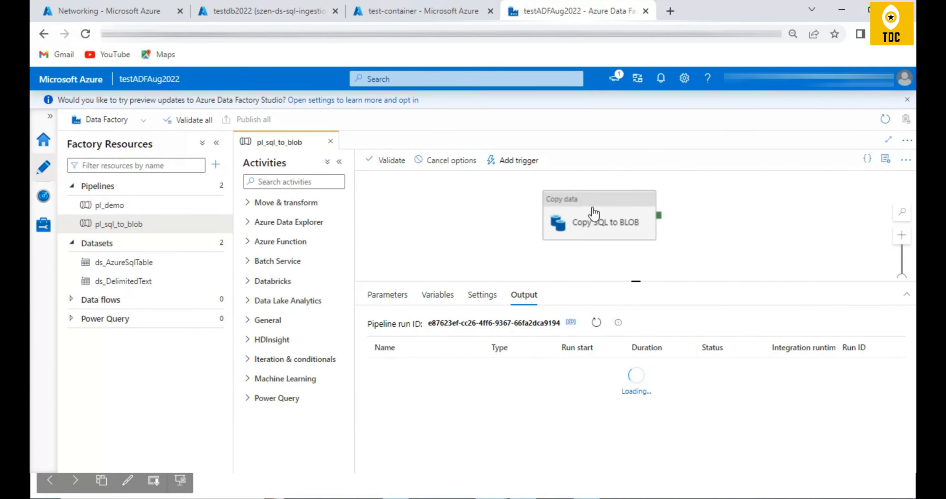
- Preview the copy activity's source data, compare it with the customers_v2 query results in testdb2022, and close the preview
left_click(788, 332)
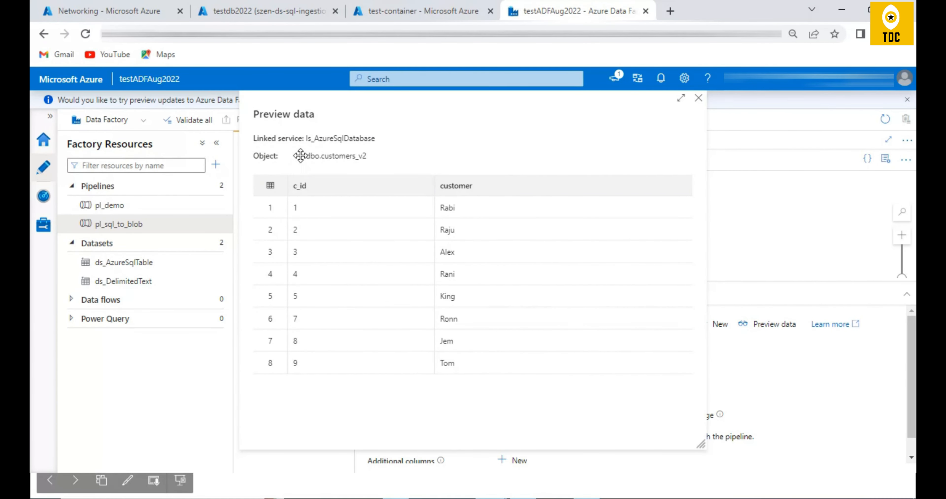
left_click(257, 9)
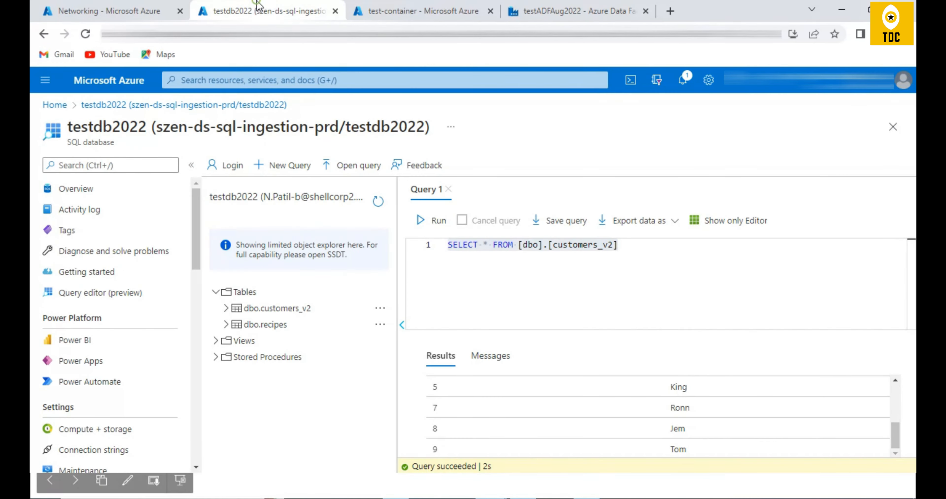
scroll(450, 418, "up", 5)
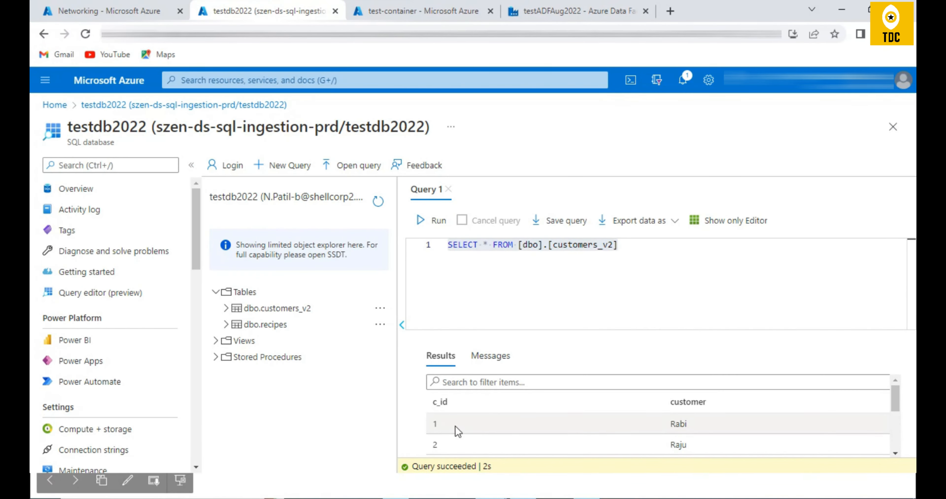
left_click(591, 9)
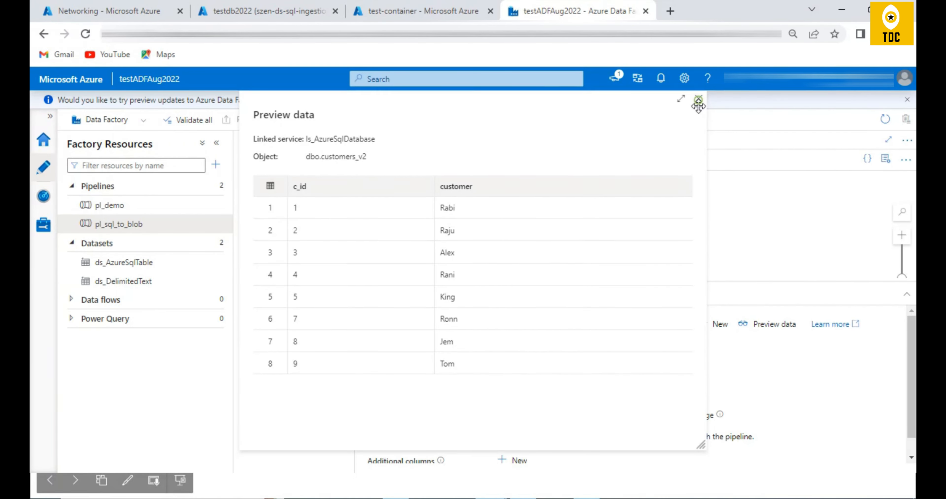
left_click(699, 103)
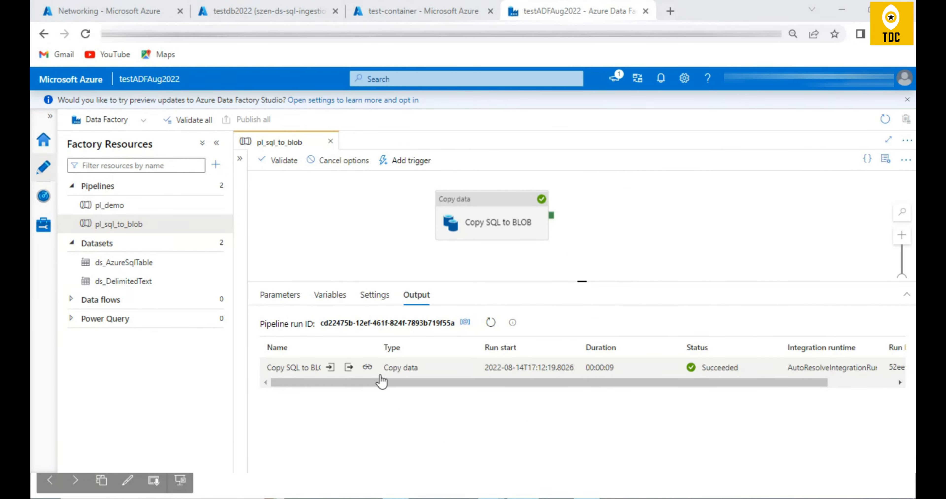
- Open the Copy SQL to BLOB run details and compare the amount of data read with the amount written
mouse_move(360, 373)
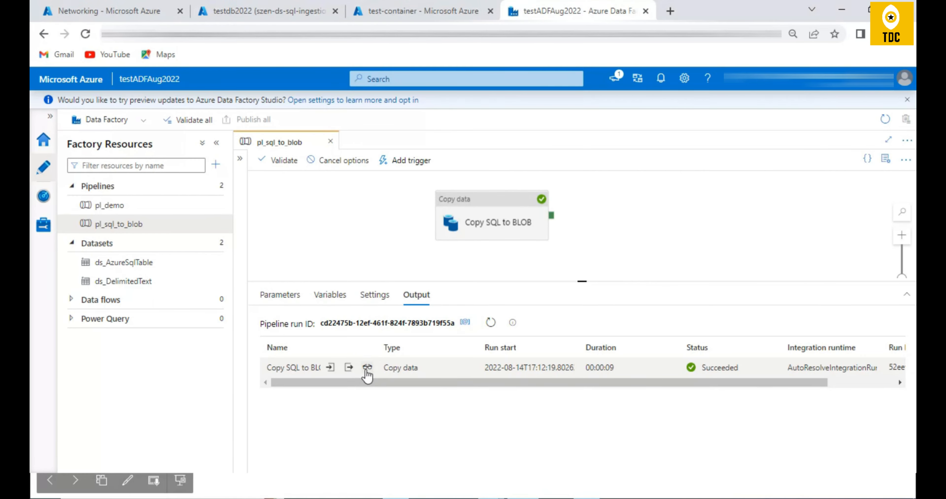
left_click(367, 367)
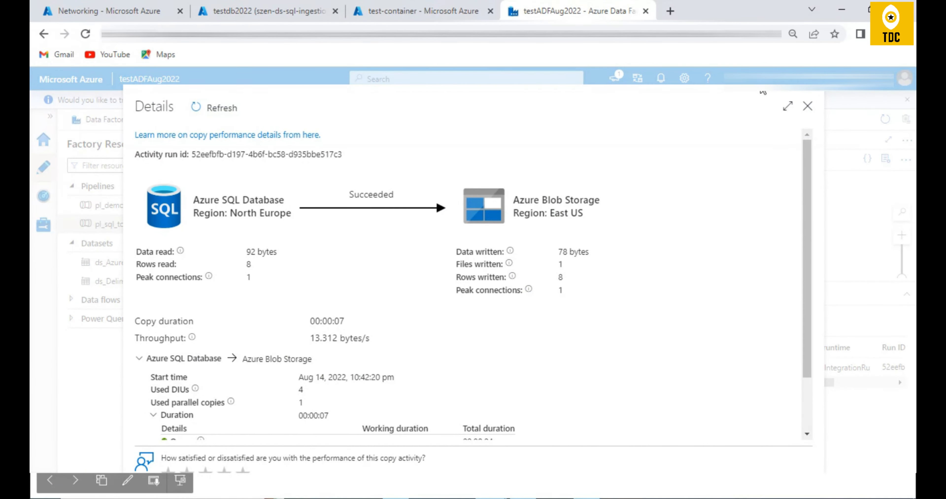
left_click(808, 107)
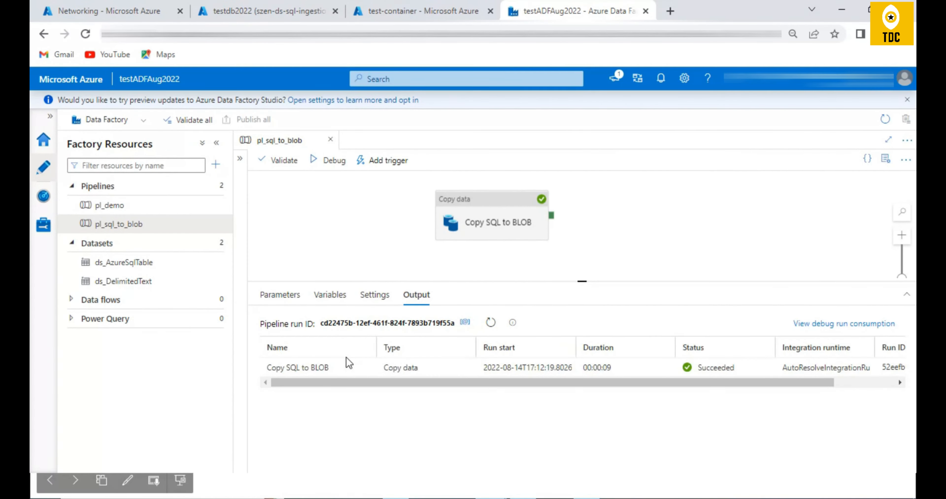
left_click(368, 367)
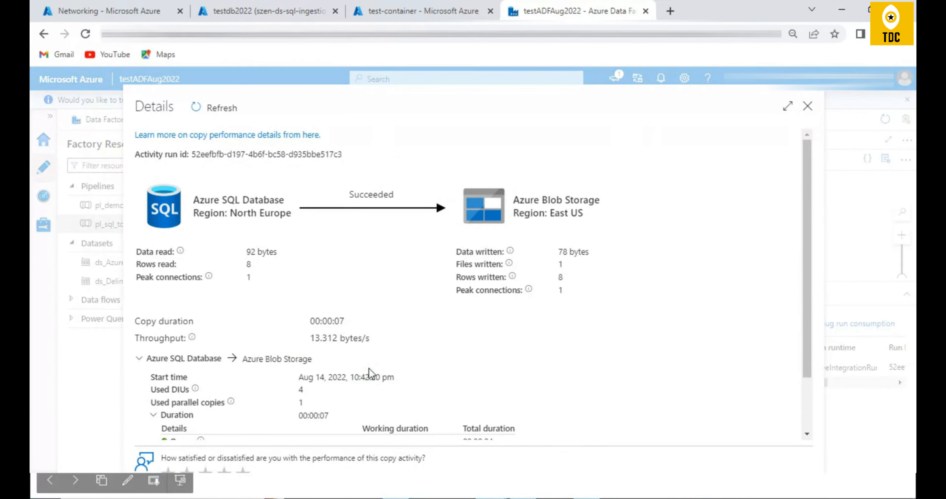
left_click_drag(254, 256, 283, 257)
mouse_move(511, 254)
left_click_drag(558, 252, 603, 252)
left_click(302, 256)
left_click_drag(245, 253, 281, 249)
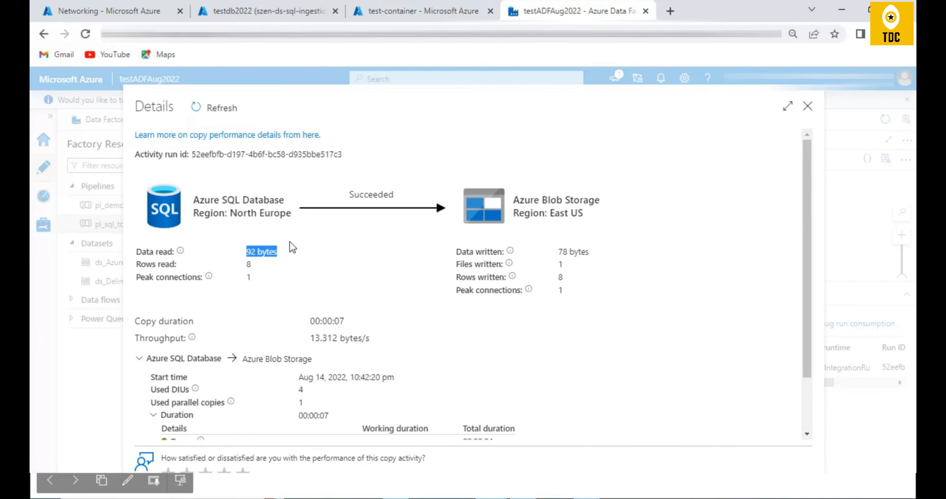
left_click_drag(558, 252, 596, 258)
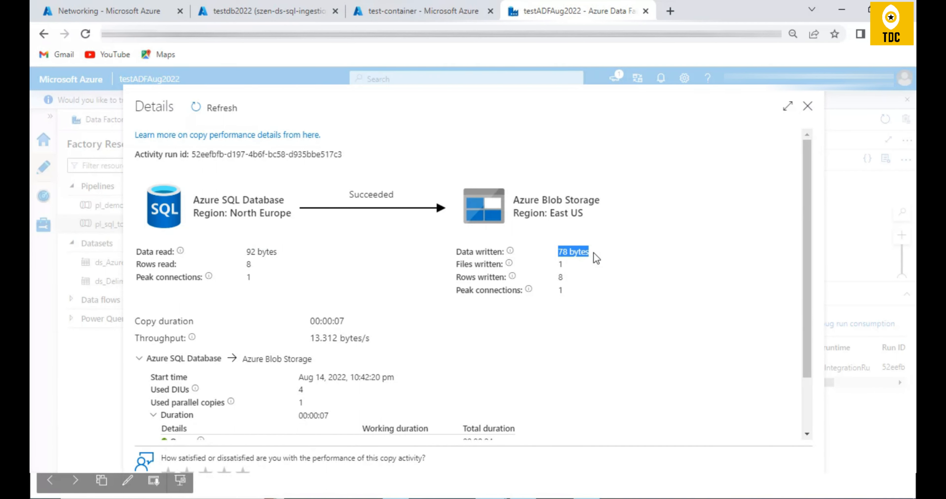
left_click_drag(556, 252, 597, 253)
left_click_drag(246, 252, 274, 253)
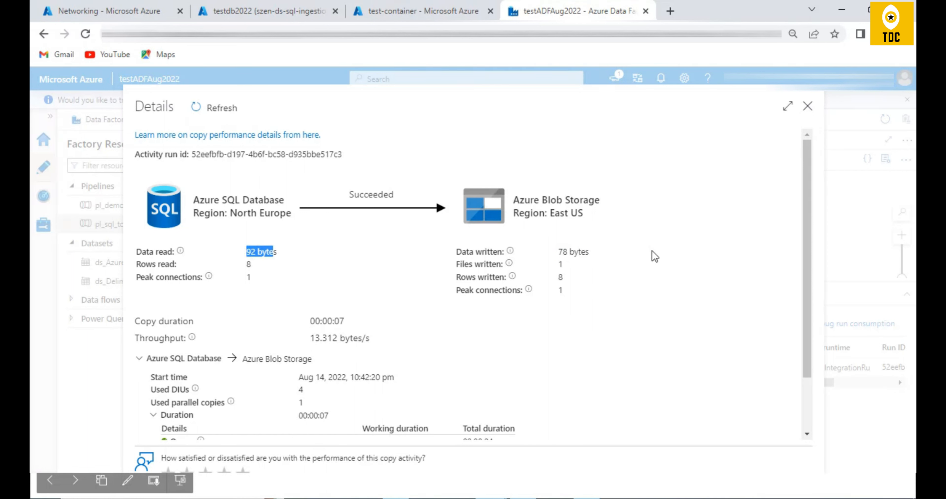
- Compare the rows read with the rows written and check the number of files written in the copy details
left_click_drag(243, 265, 251, 265)
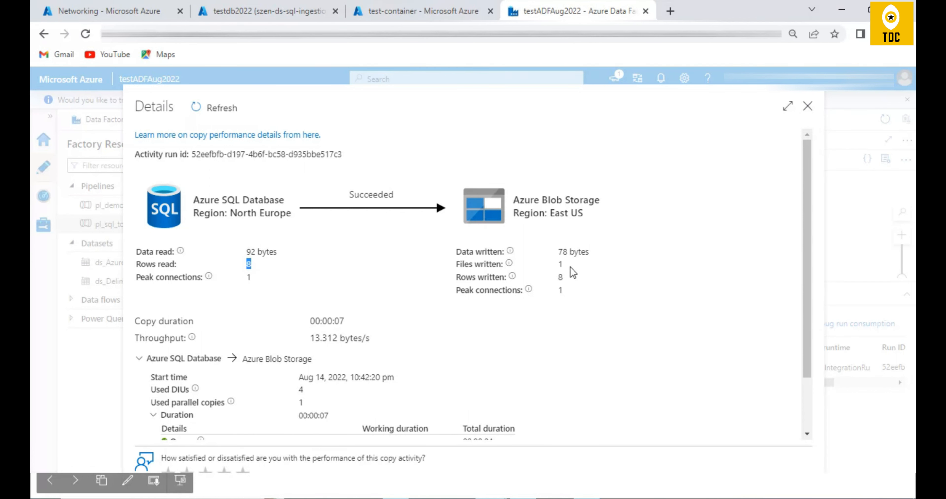
left_click_drag(563, 278, 557, 278)
left_click_drag(565, 264, 557, 265)
- Refresh test-container in the Azure portal, view the contents of customer.csv, and compare them with the customers_v2 query results
left_click(397, 11)
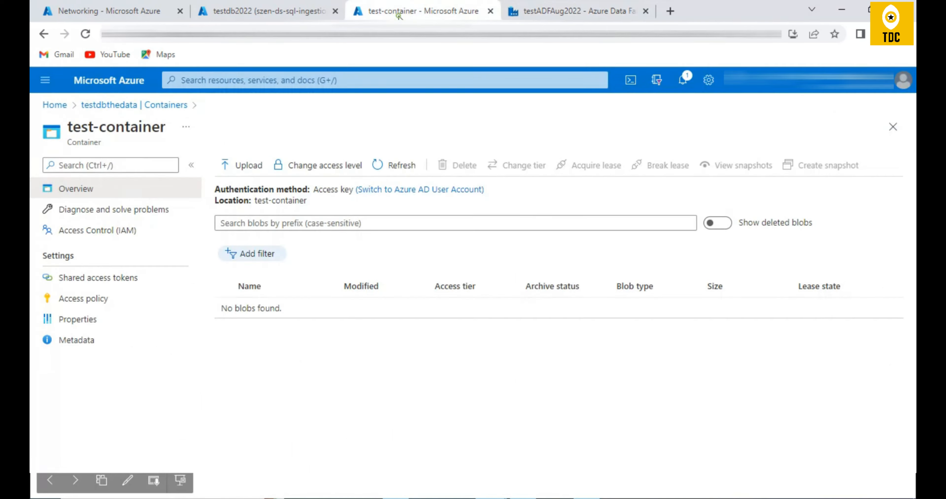
left_click(389, 169)
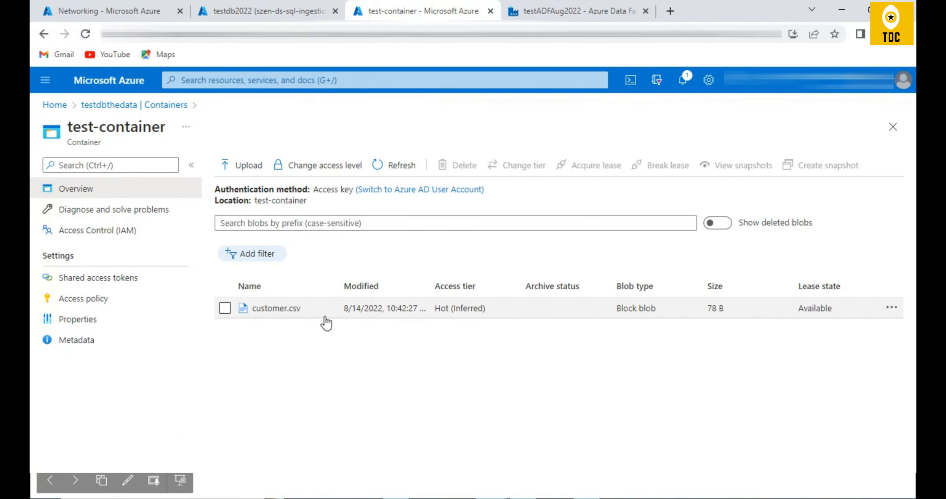
left_click(272, 310)
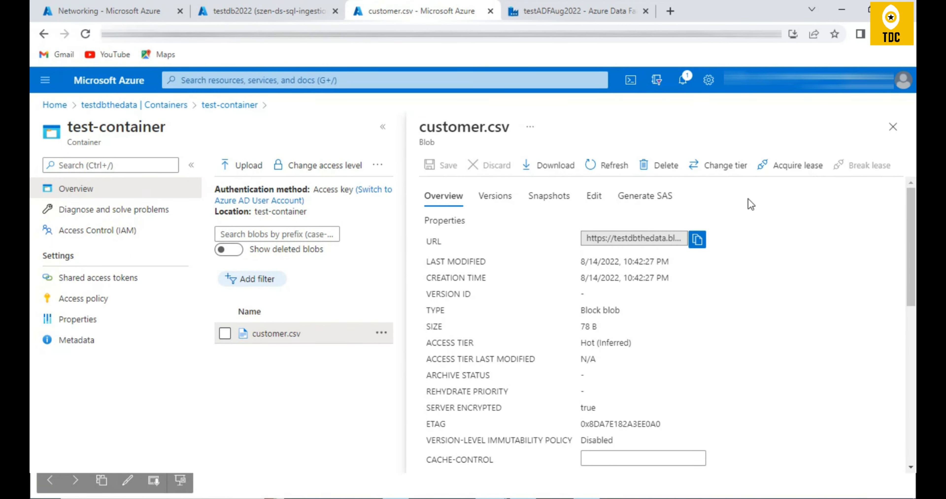
scroll(726, 310, "down", 10)
scroll(727, 310, "up", 10)
left_click(594, 195)
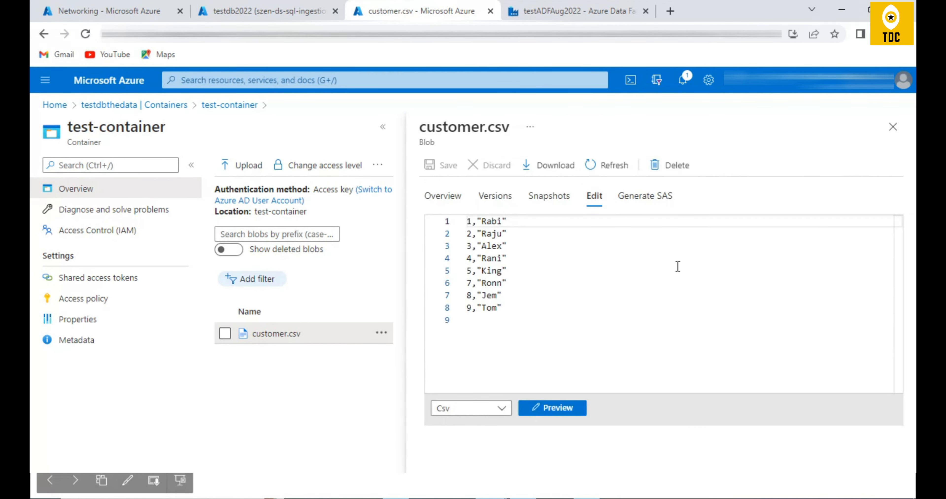
left_click(268, 11)
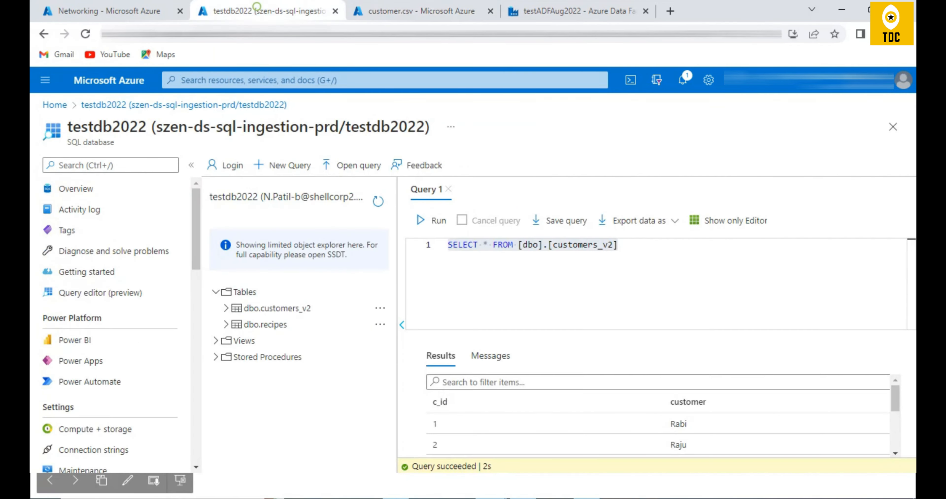
left_click(380, 10)
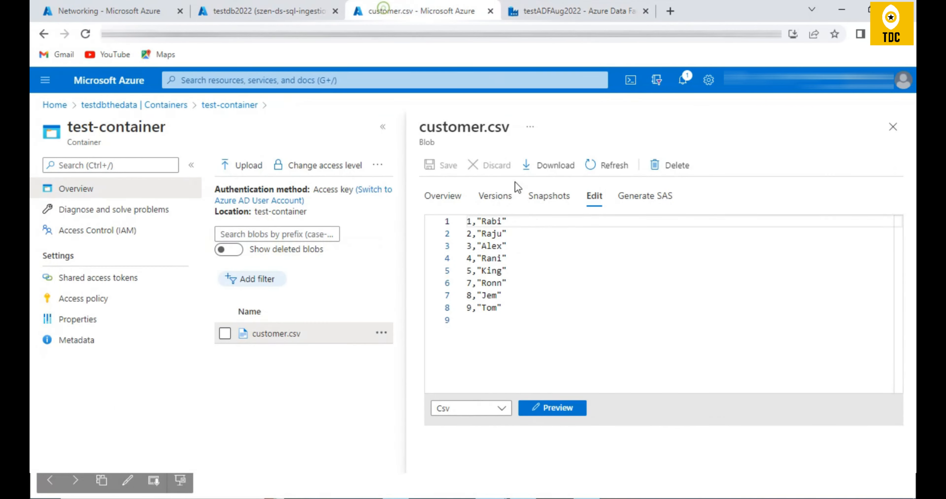
- Return to Data Factory, close the copy details, and show the Copy SQL to BLOB run's output JSON at full size
left_click(584, 10)
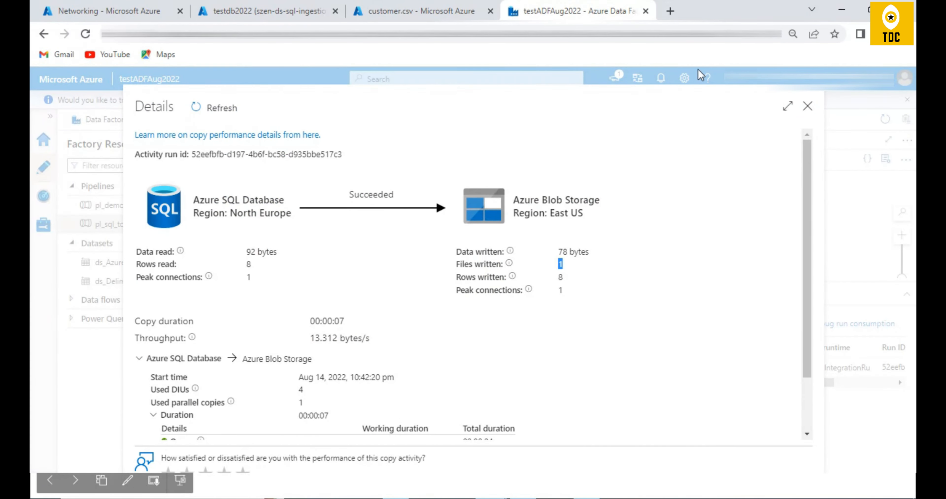
left_click(808, 107)
left_click(350, 370)
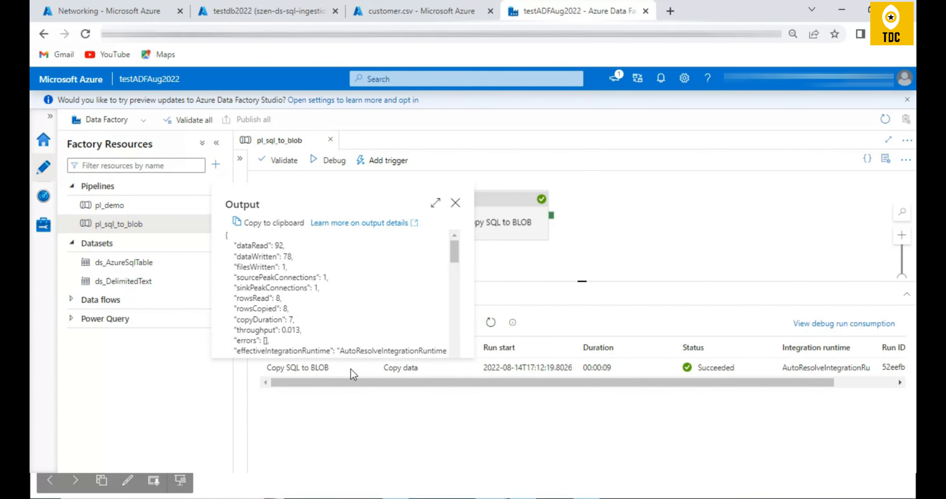
left_click(436, 202)
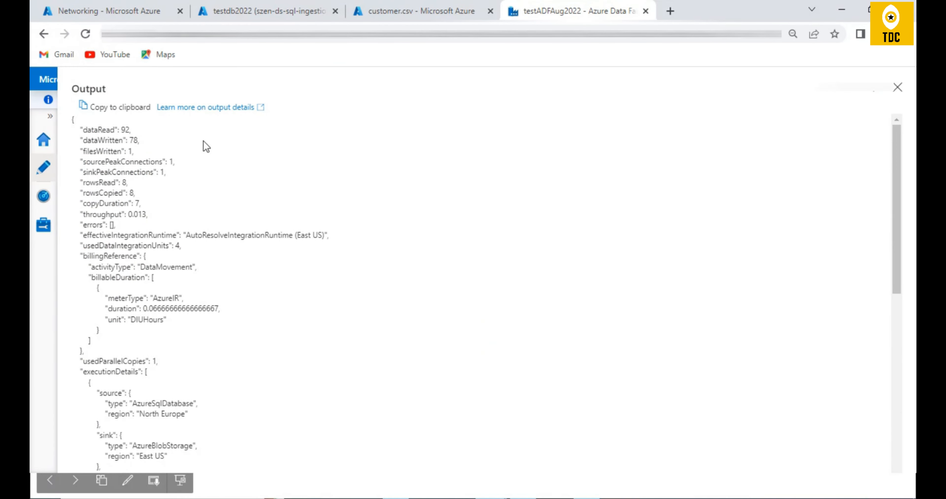
- Examine the data, row, throughput and billing entries in the copy activity's output JSON, and close the output
double_click(100, 140)
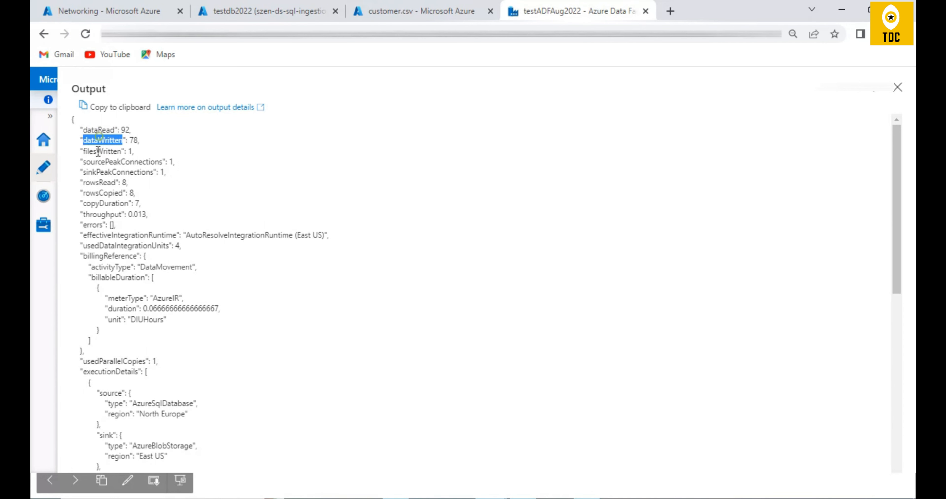
left_click_drag(85, 137, 177, 344)
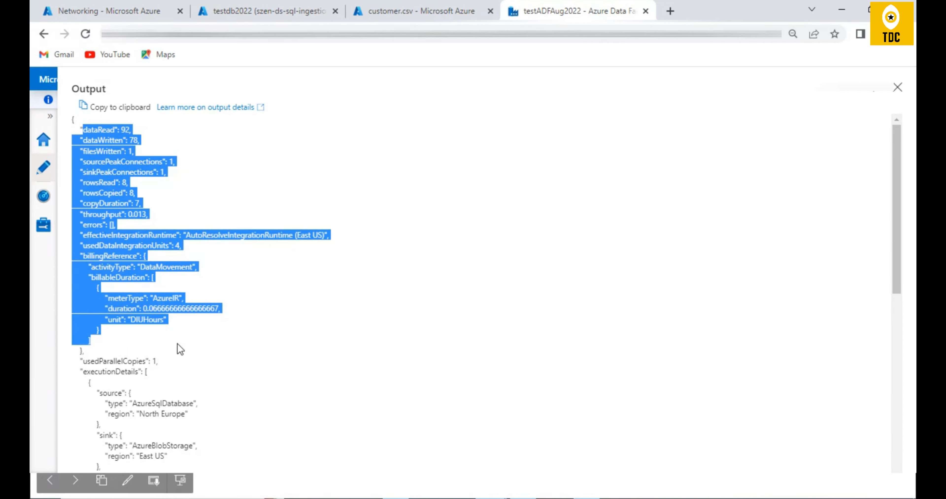
left_click(64, 240)
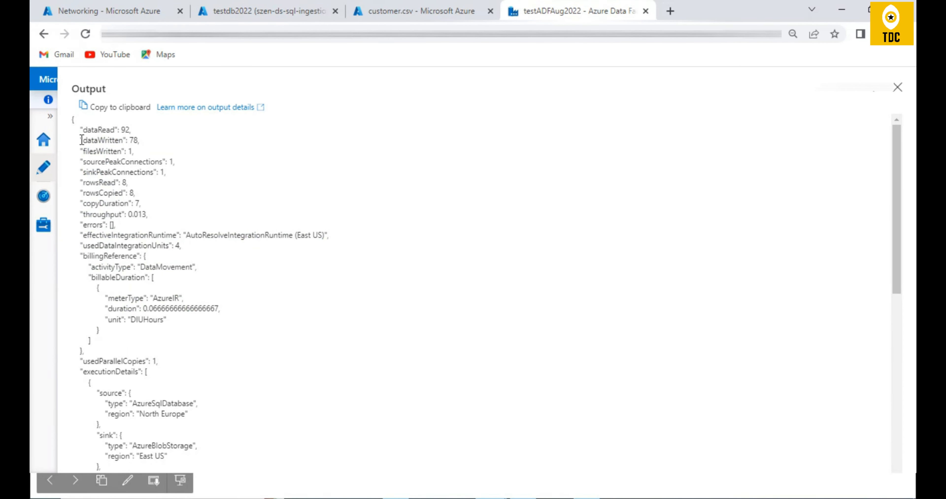
left_click_drag(80, 130, 159, 348)
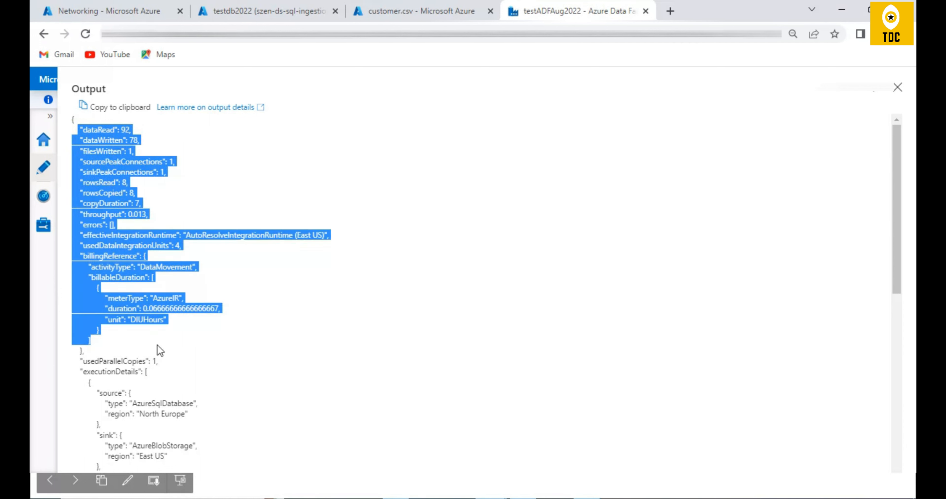
double_click(140, 214)
left_click(139, 211)
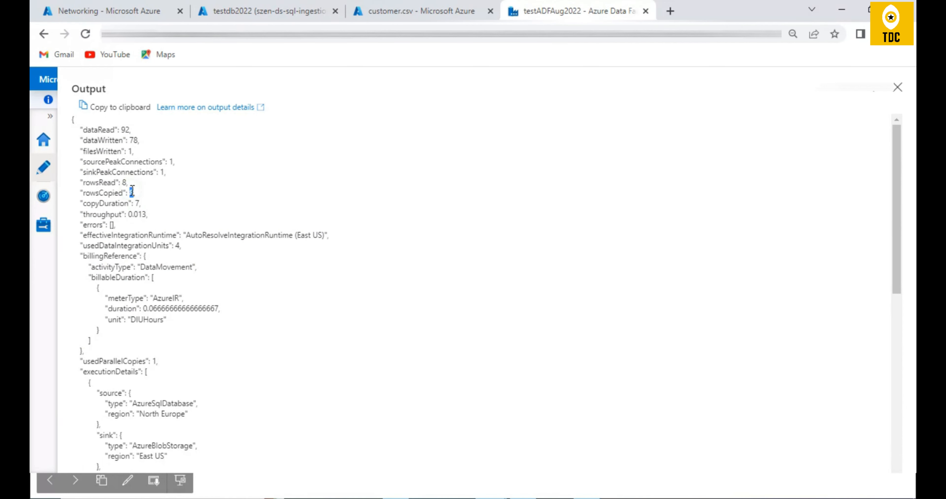
double_click(124, 182)
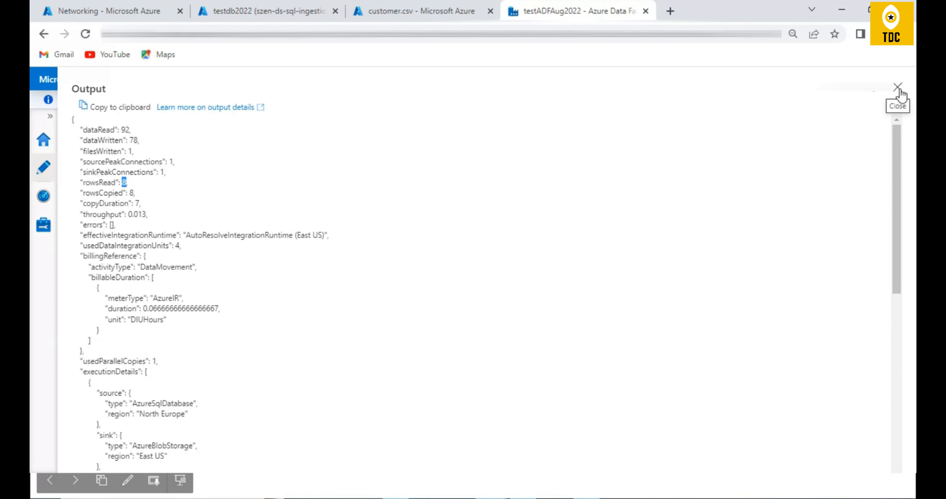
left_click_drag(75, 128, 205, 402)
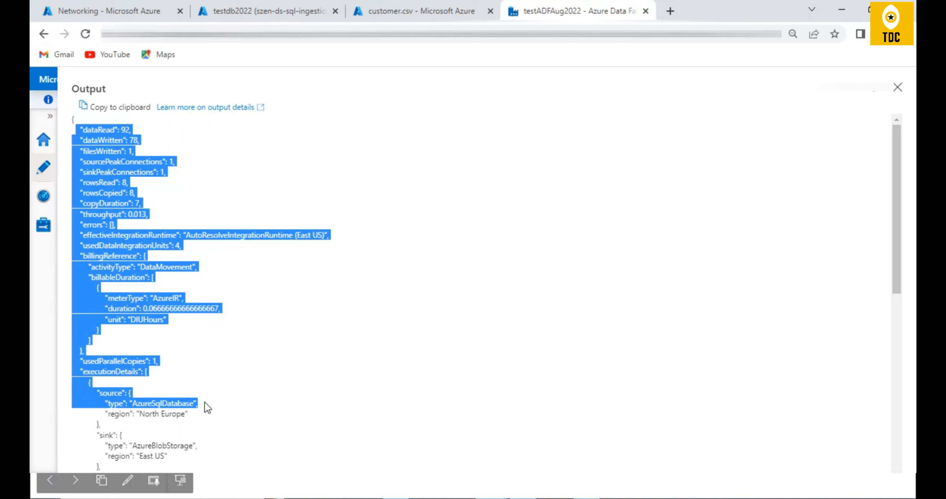
double_click(88, 126)
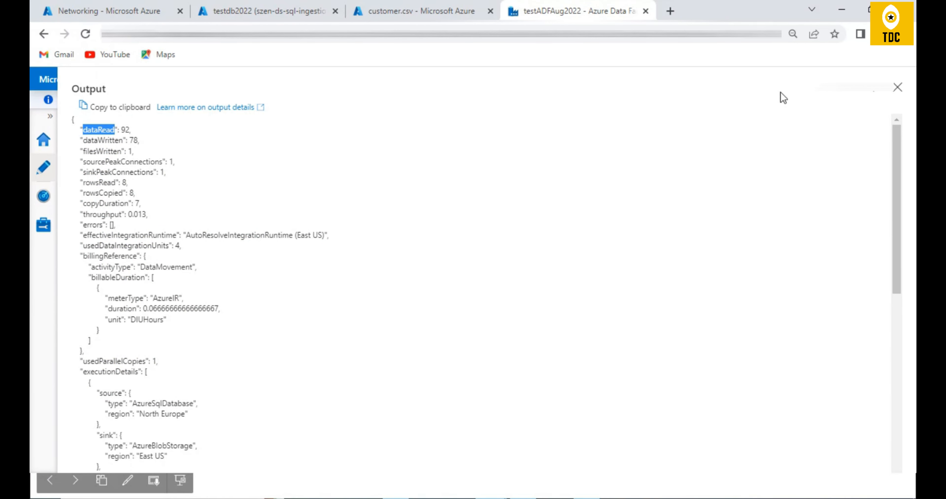
left_click(897, 88)
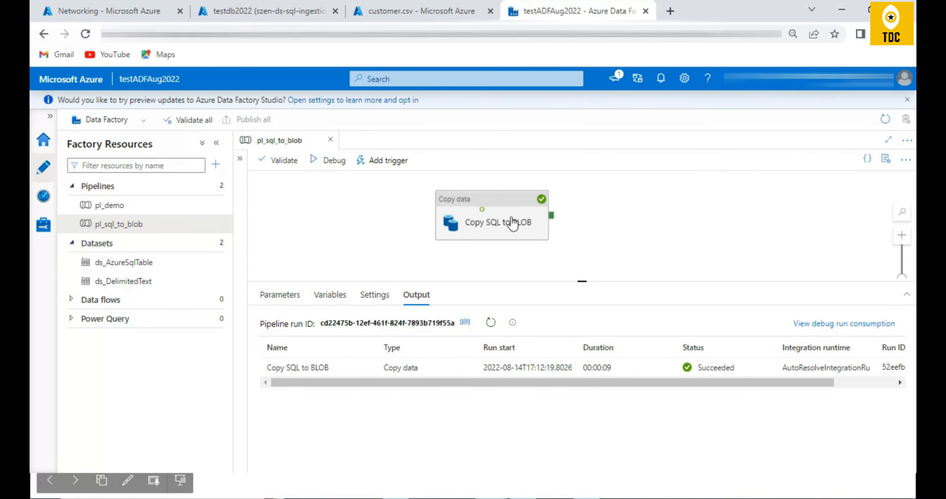
- Move the Copy SQL to BLOB activity slightly to the right on the canvas and compare the pipeline with the Azure Data Factory-Pipeline slide
left_click_drag(513, 224, 568, 218)
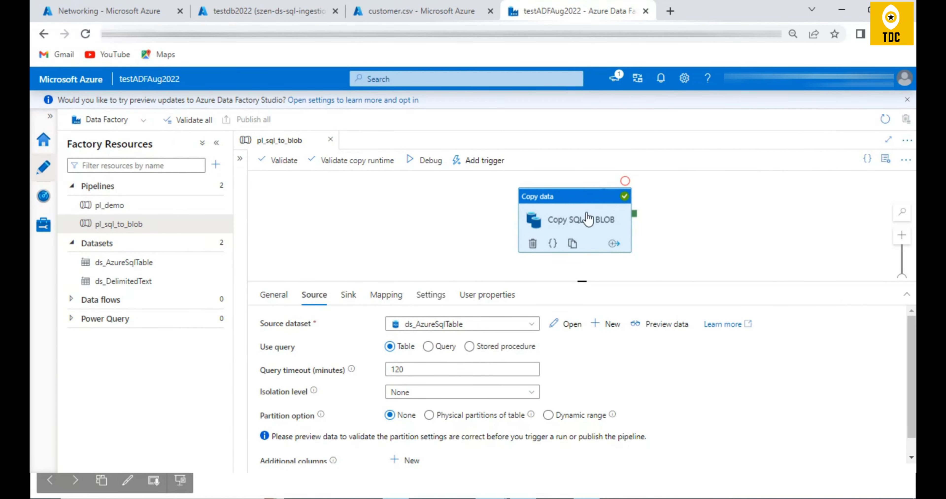
key("alt+Tab")
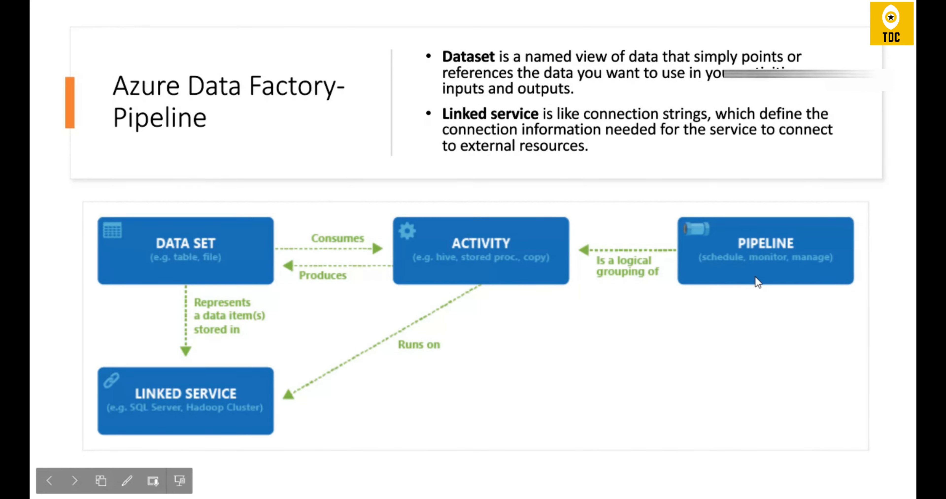
key("alt+Tab")
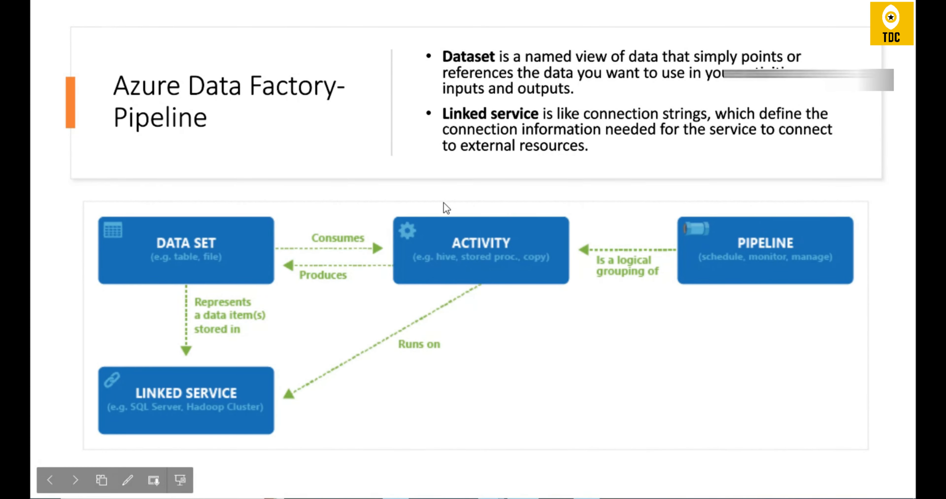
key("alt+Tab")
key("alt+Tab")
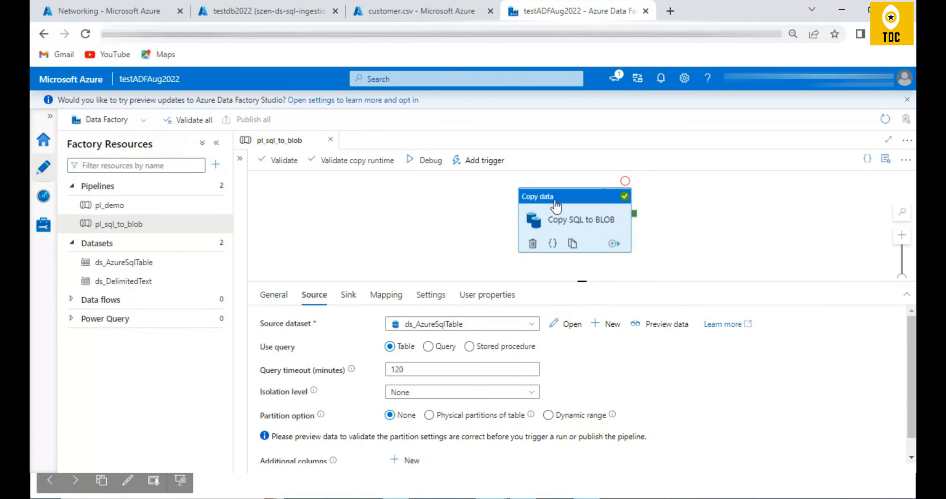
key("alt+Tab")
key("alt+Tab")
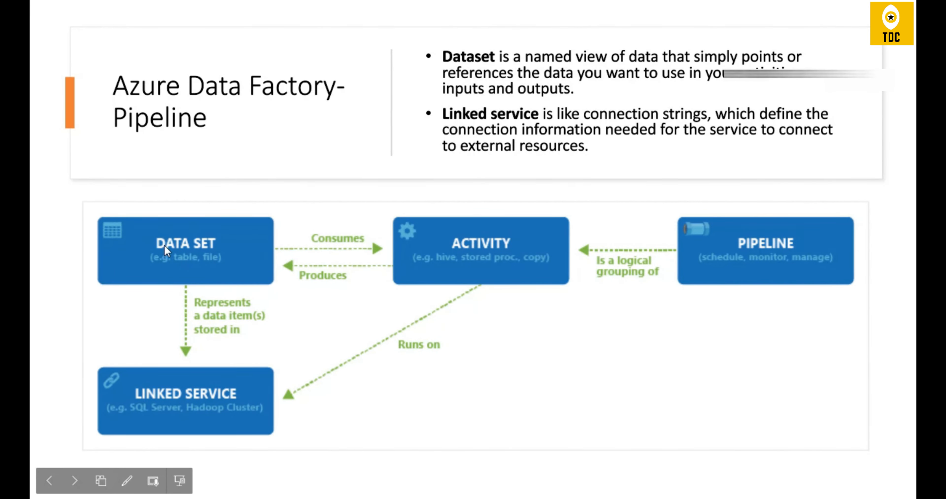
key("alt+Tab")
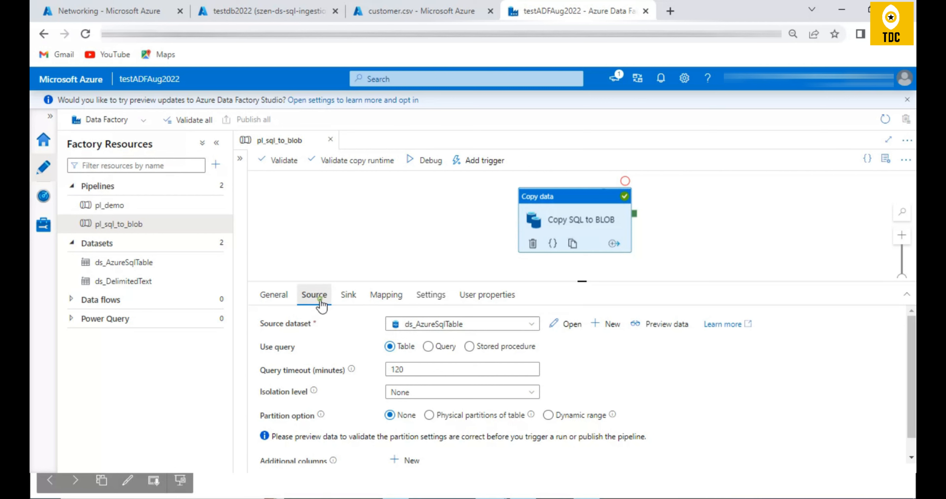
- Review the source and sink dataset settings of the Copy SQL to BLOB activity
left_click(349, 299)
left_click(316, 299)
left_click(348, 299)
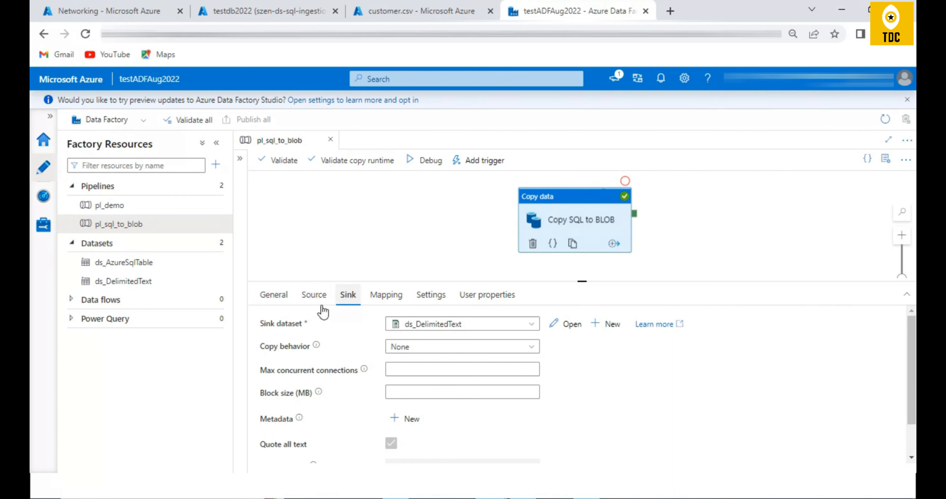
left_click(128, 166)
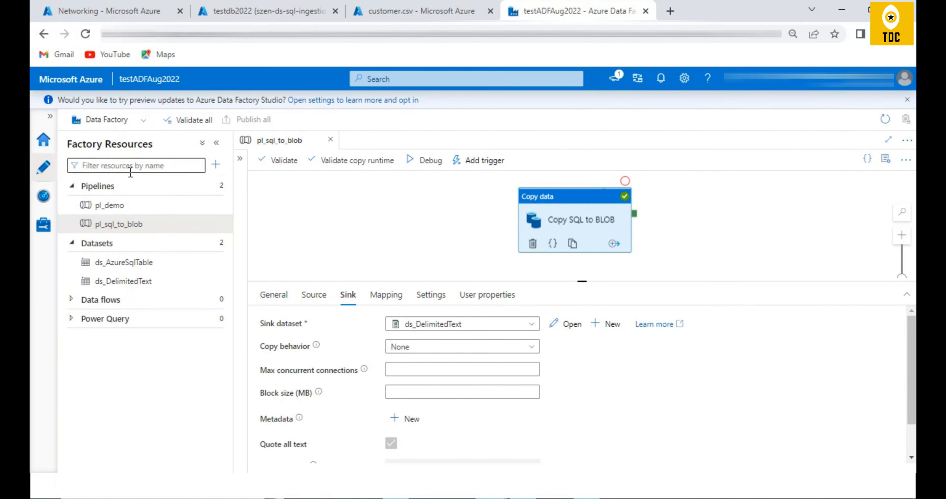
type("sp")
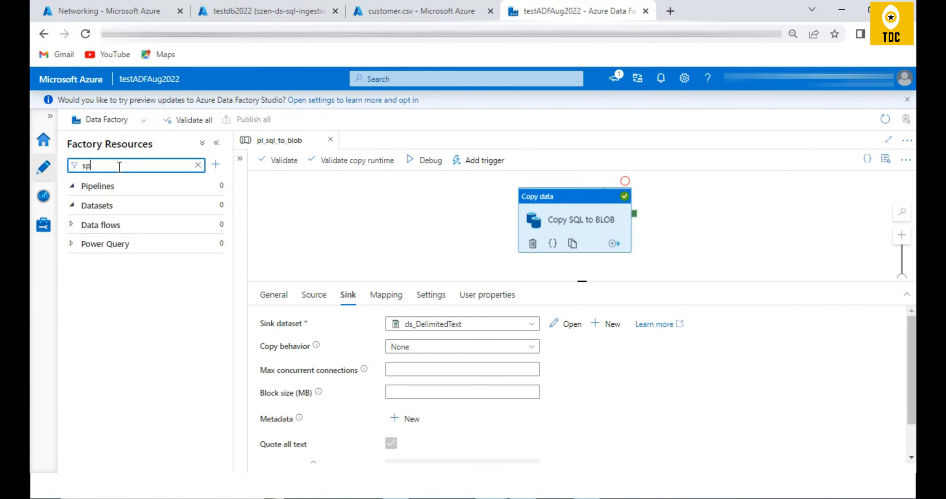
left_click_drag(120, 167, 53, 162)
key("BackSpace")
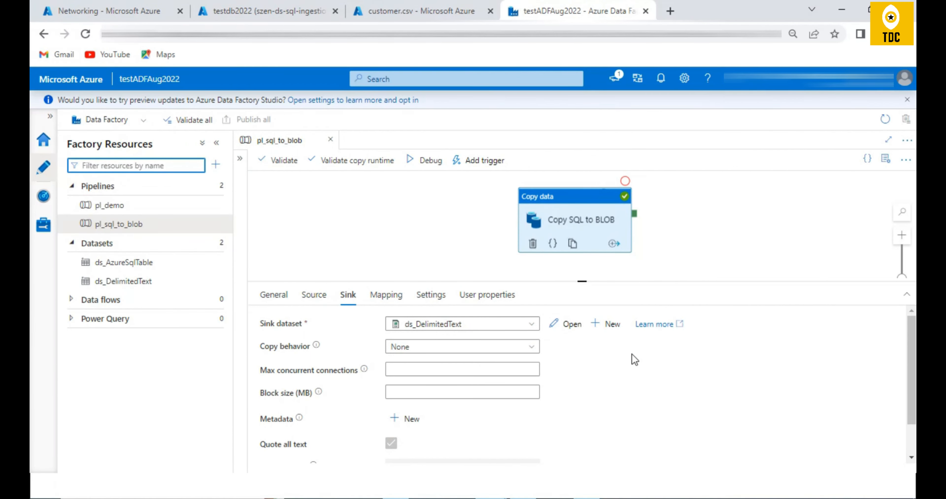
- Check the dataset's role in the slide diagram, return to Data Factory, and open the copy activity's source dataset ds_AzureSqlTable
key("alt+Tab")
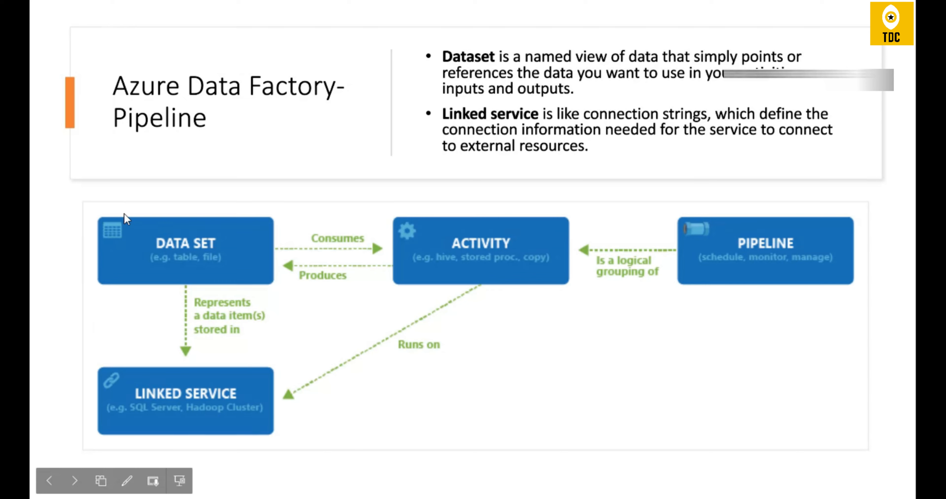
key("alt+Tab")
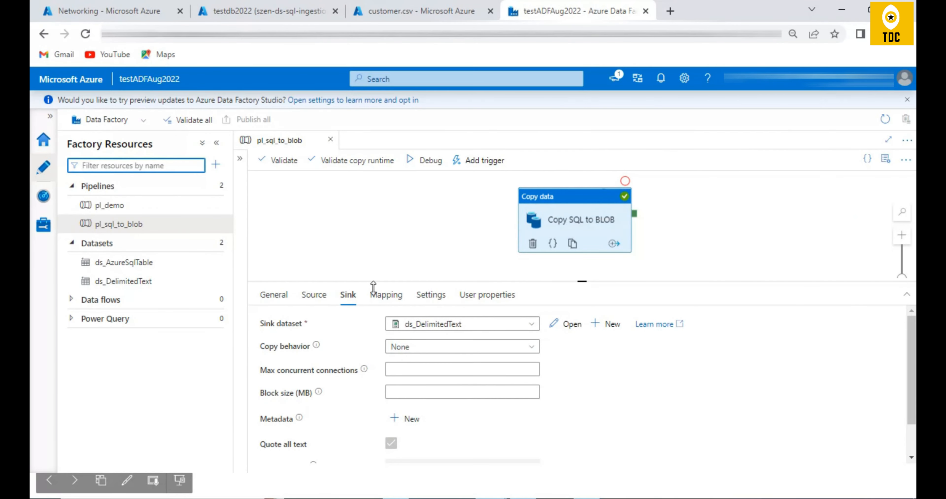
left_click(314, 295)
left_click(568, 324)
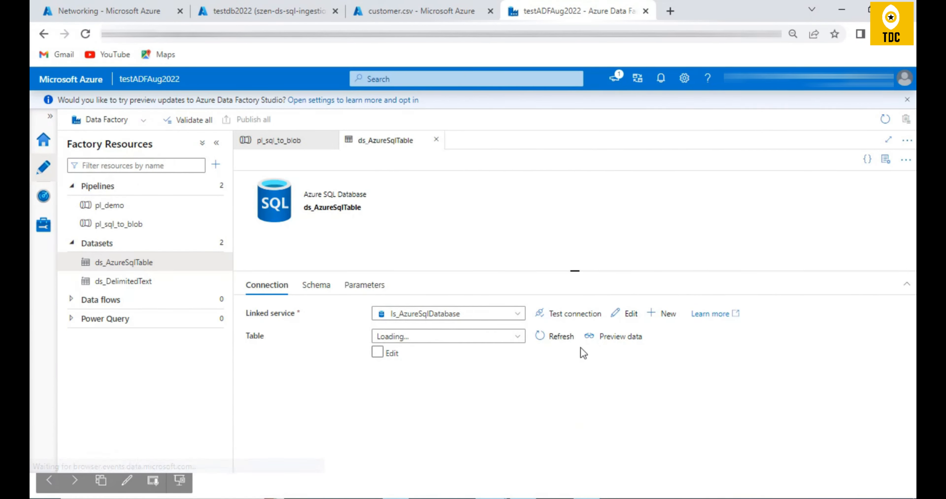
- Open the ls_AzureSqlDatabase linked service for editing, review its connection and authentication settings, and switch to the Introduction.pptx slides
triple_click(296, 313)
left_click(630, 313)
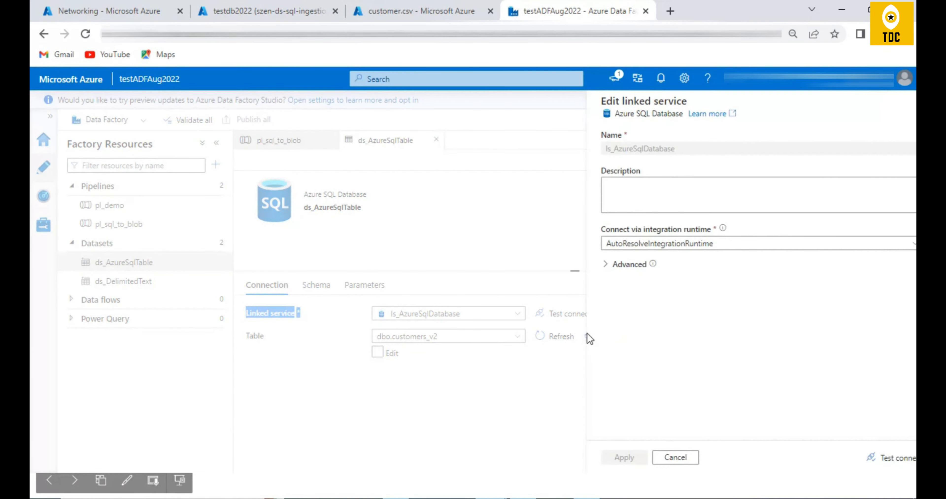
scroll(714, 327, "down", 5)
key("alt+Tab")
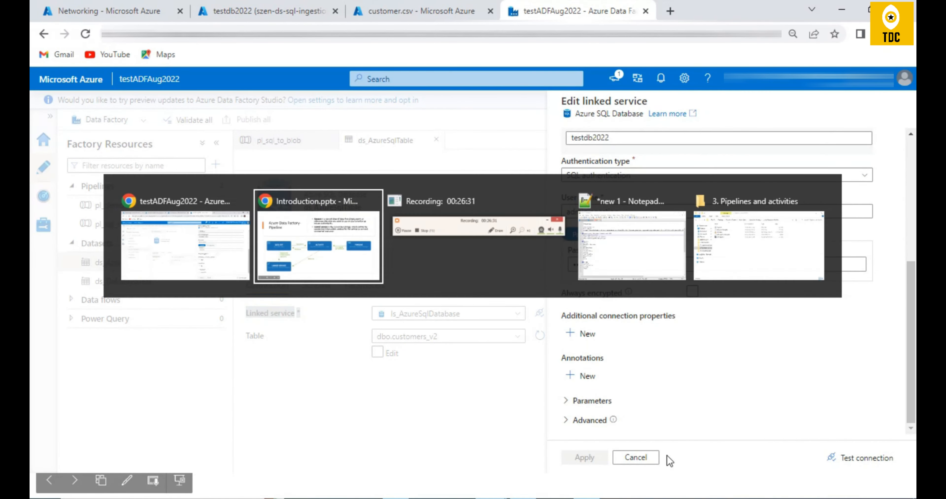